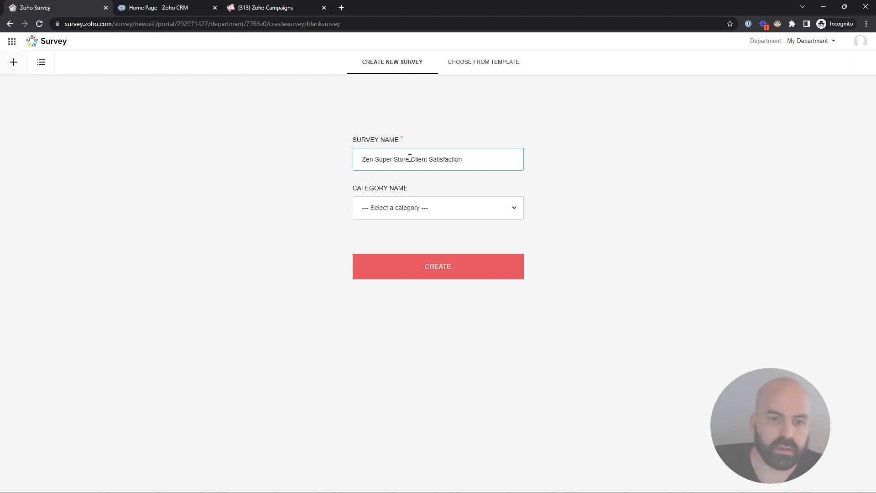
Step: Set the category of the new survey to Customer Satisfaction Survey and copy the survey name Zen Super Store Client Satisfaction
left_click(420, 209)
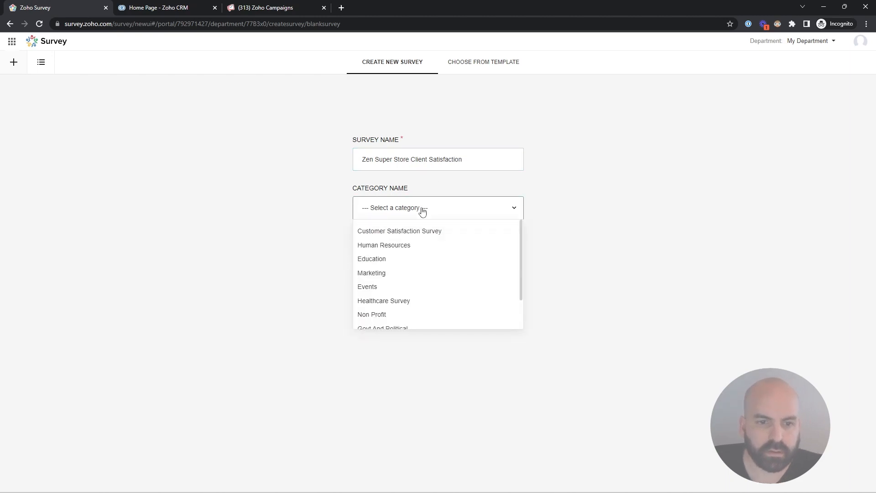
left_click(428, 233)
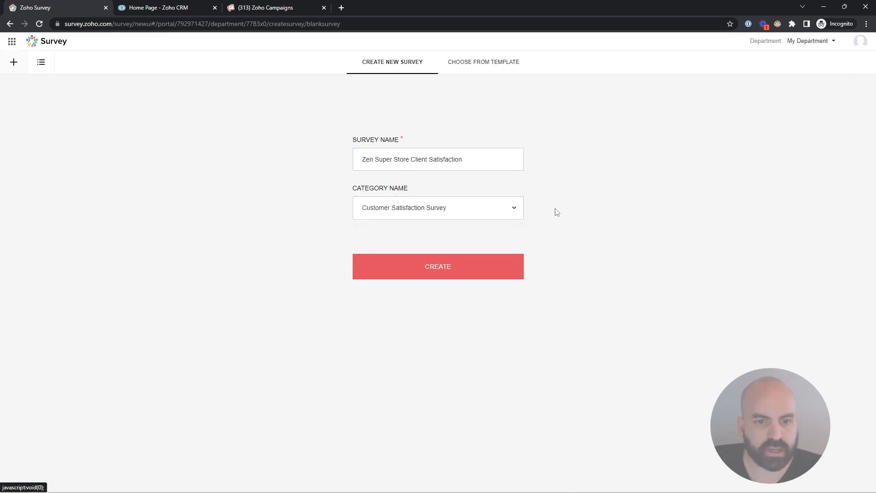
triple_click(470, 159)
key("ctrl+c")
left_click(517, 204)
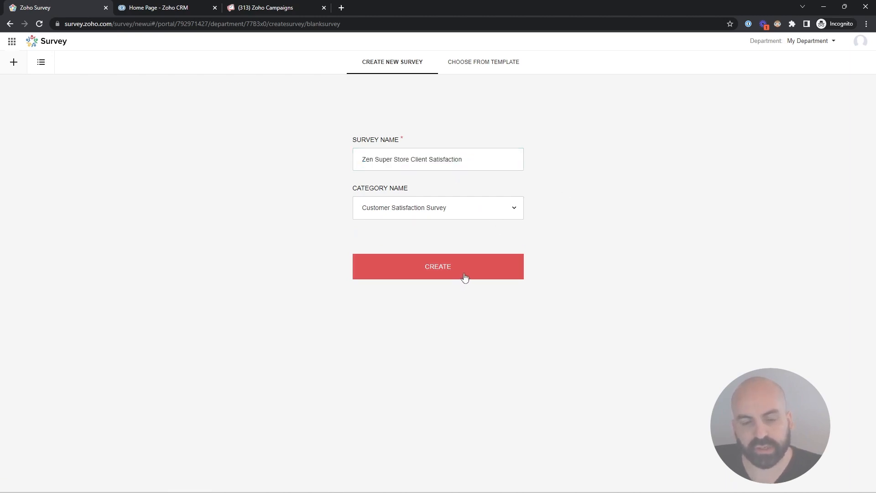
Step: Browse the survey templates and search them for "net"
left_click(500, 64)
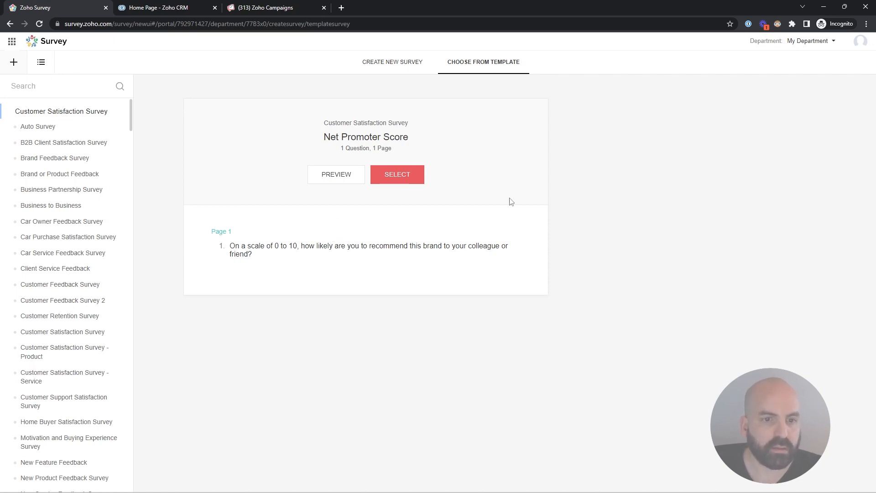
scroll(89, 221, "down", 5)
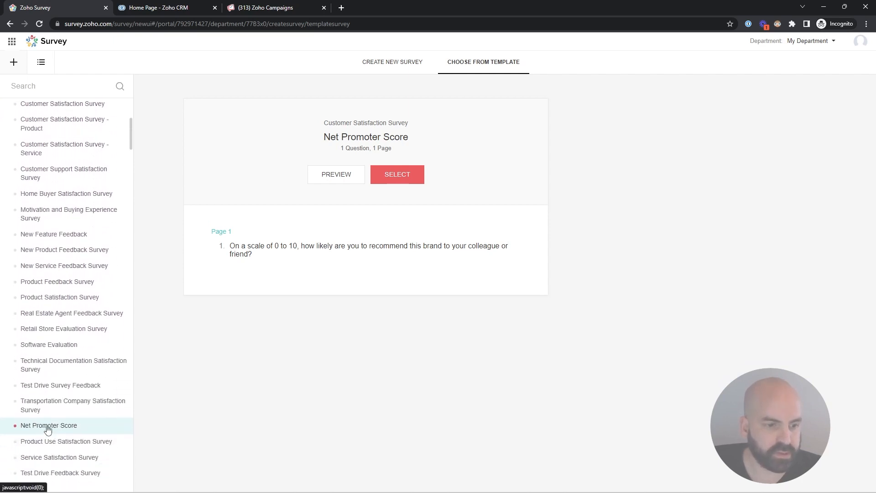
scroll(49, 411, "up", 10)
left_click(61, 92)
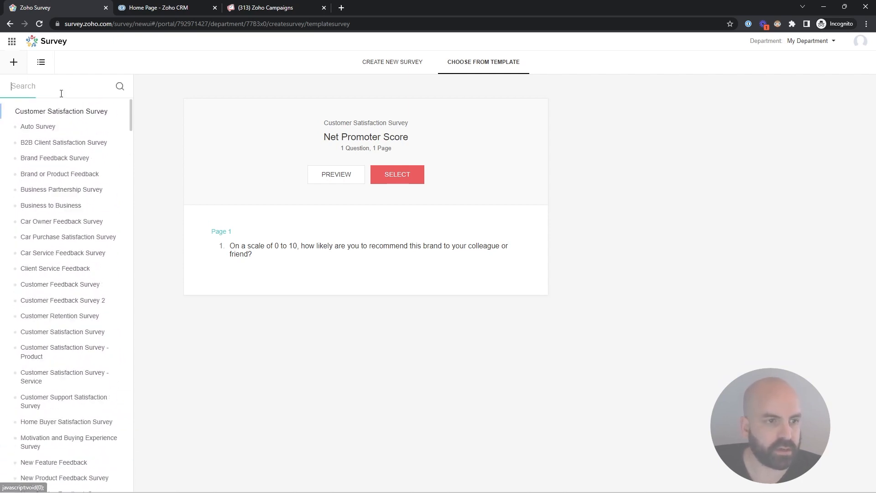
type("net")
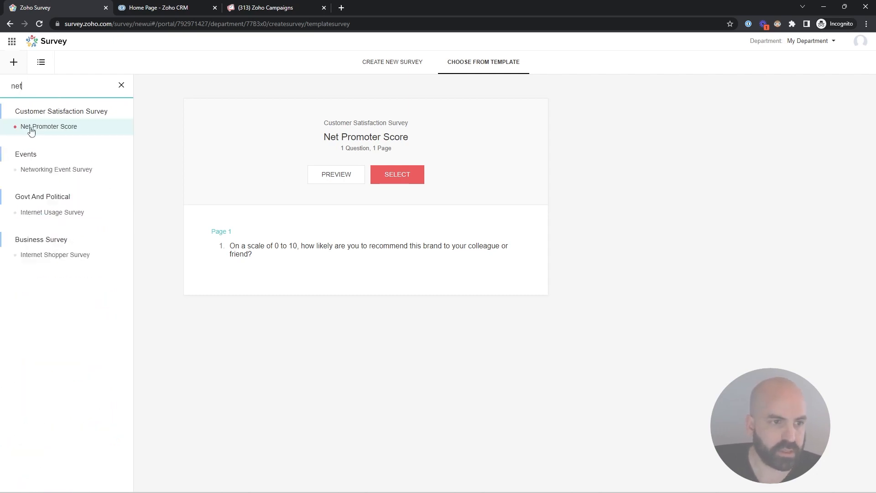
Step: Create a survey from the Net Promoter Score template, naming it with the copied text Zen Super Store Client Satisfaction
left_click(409, 176)
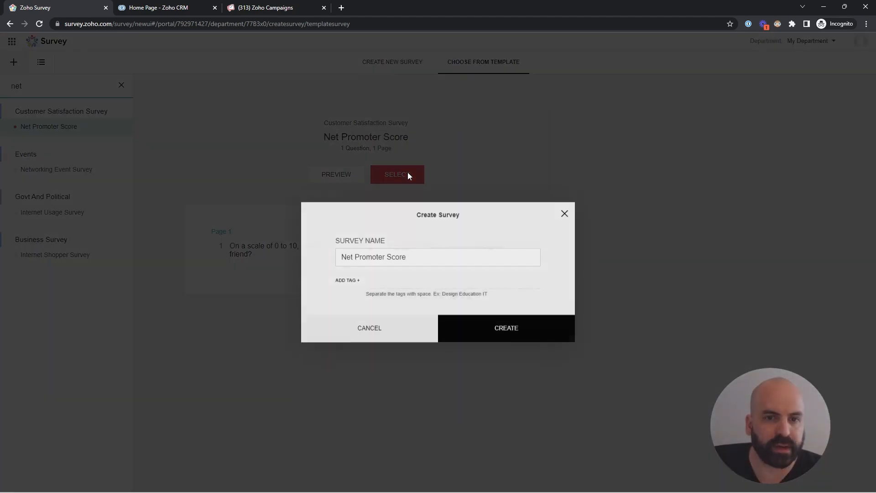
key("ctrl+v")
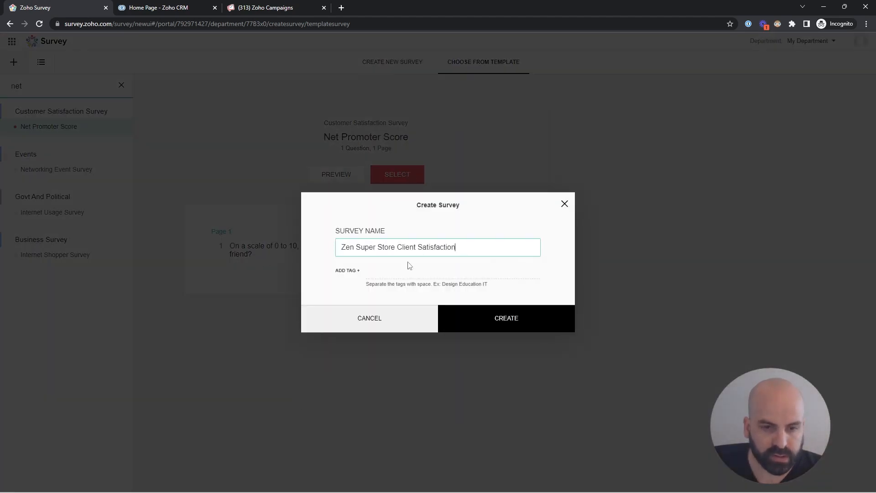
left_click(516, 327)
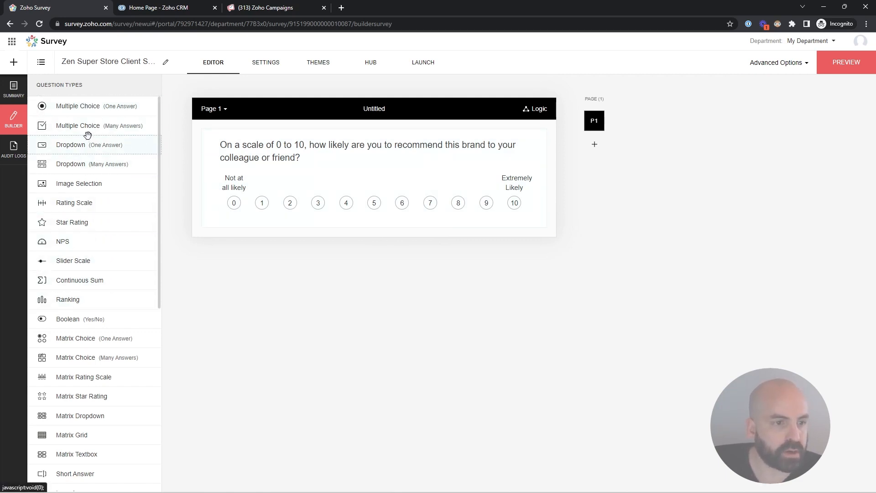
Step: Add a Long Answer question to page 1 with the text "What can we do to improve your experience?"
scroll(91, 253, "down", 1)
scroll(86, 274, "down", 2)
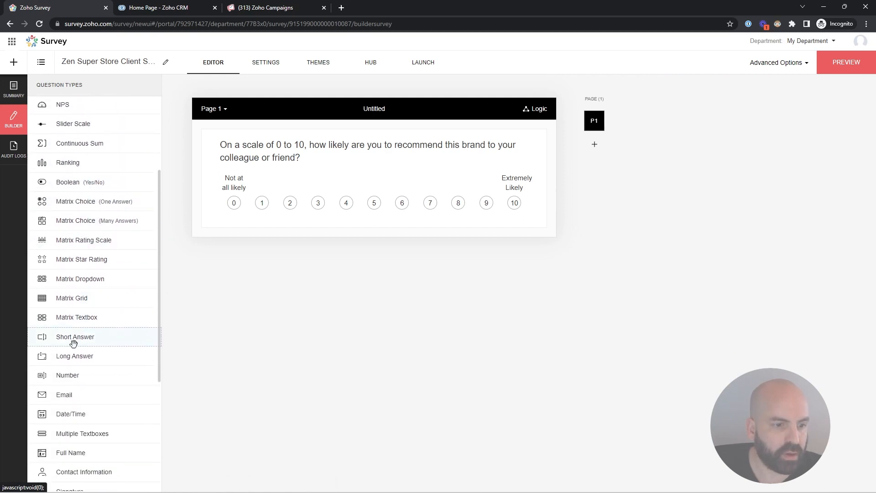
left_click(73, 356)
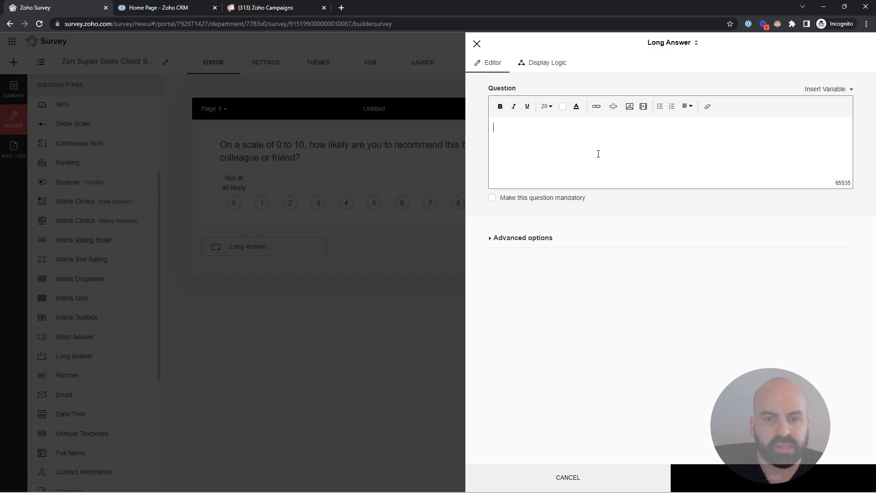
type("What can we do to improve your experience?")
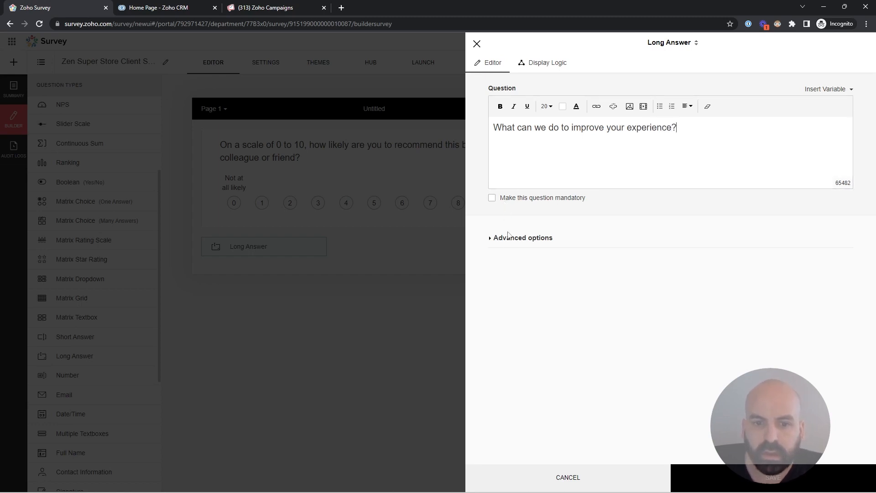
Step: Set the Long Answer question to display only if a certain condition is met, based on the 0 to 10 recommendation question
left_click(549, 64)
left_click(602, 106)
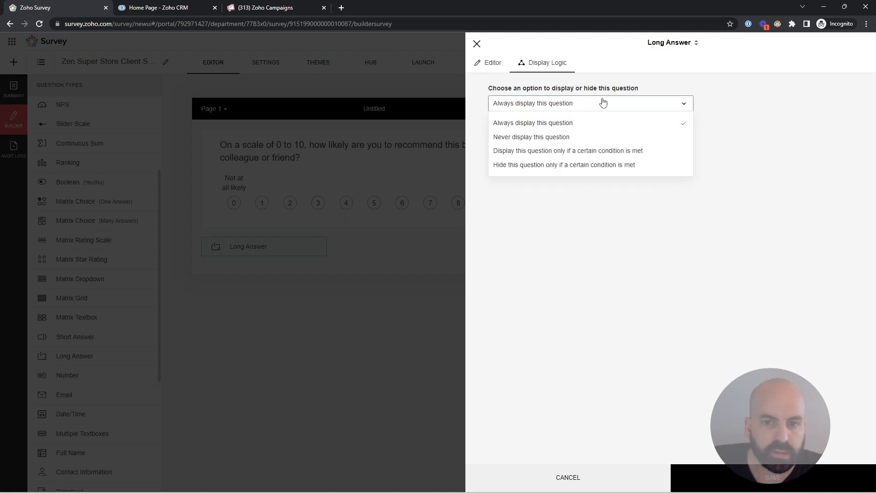
left_click(568, 151)
left_click(578, 164)
left_click(581, 195)
Step: Define the display condition as a score less than 8 and save the Long Answer question
left_click(632, 158)
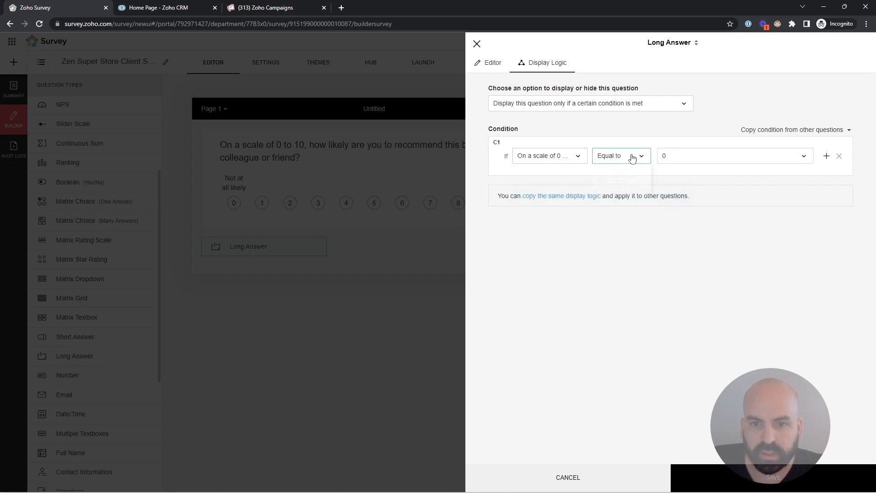
left_click(623, 205)
left_click(720, 155)
left_click(624, 157)
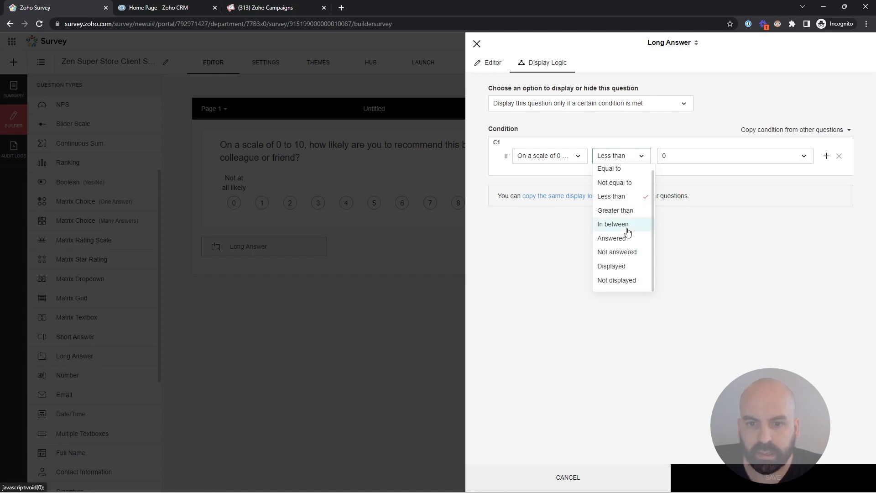
left_click(709, 156)
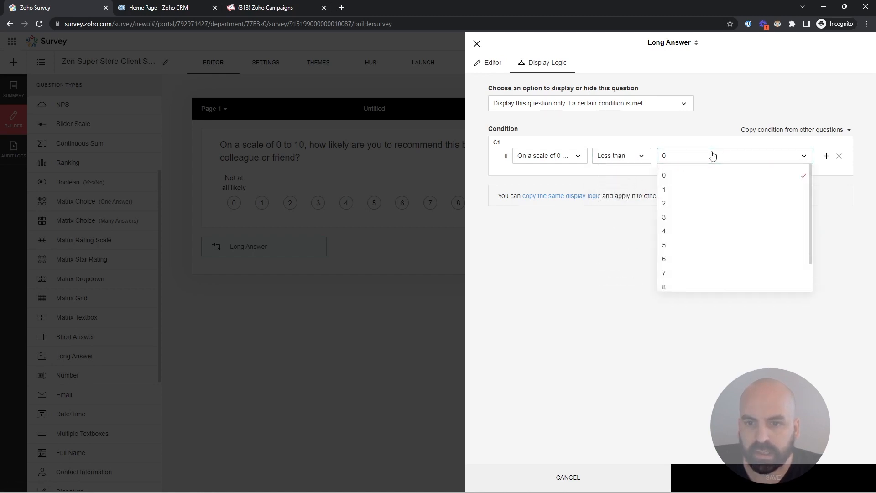
left_click(689, 286)
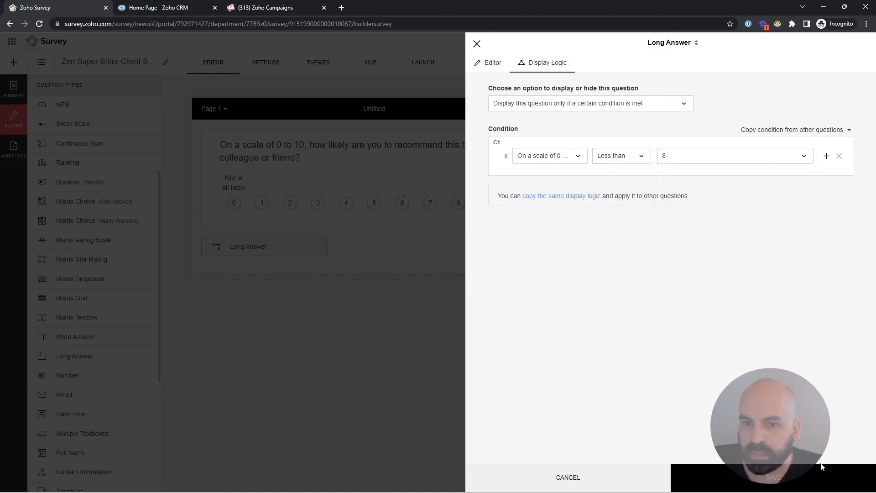
left_click(808, 479)
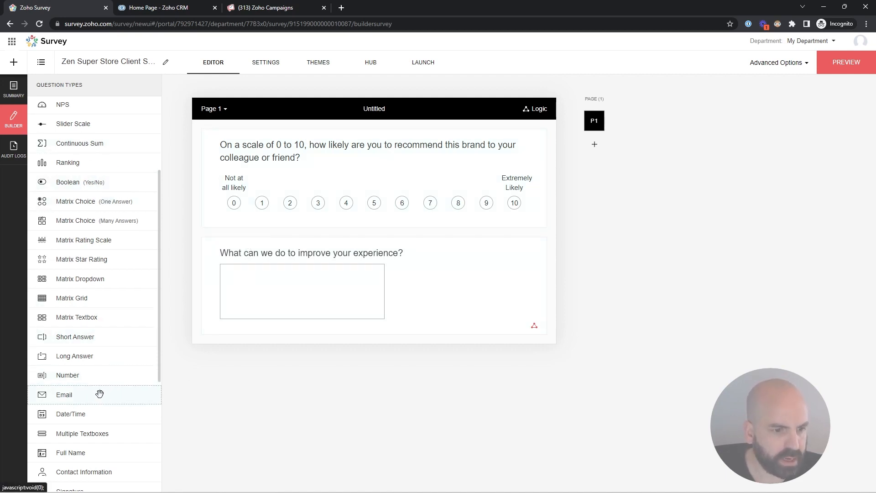
Step: Add a Full Name question below the improvement question on page 1
scroll(102, 394, "down", 3)
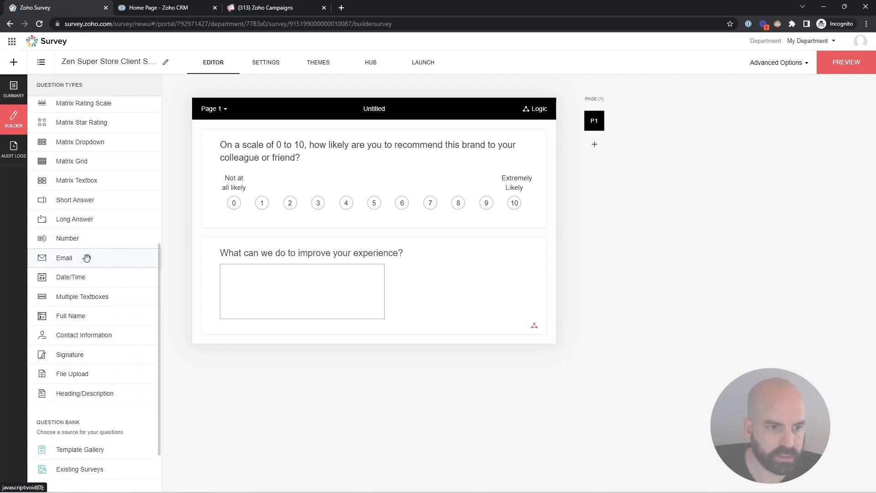
left_click_drag(93, 255, 97, 292)
scroll(95, 372, "up", 6)
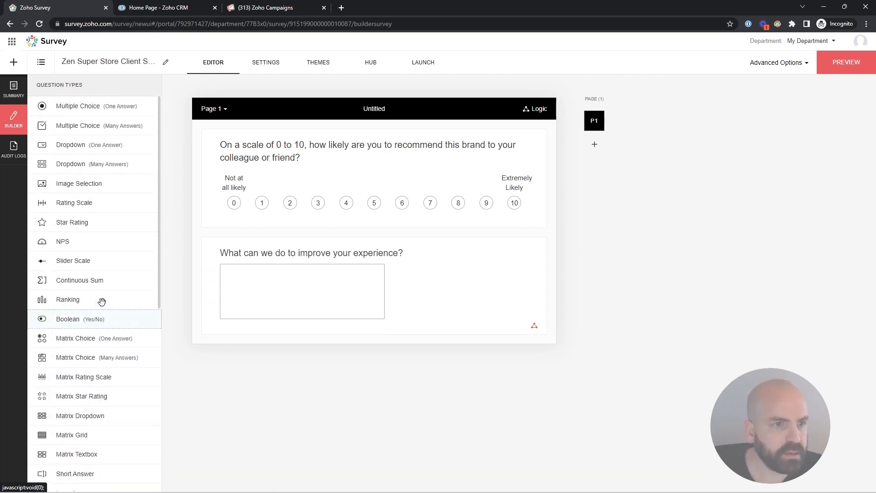
scroll(113, 272, "down", 5)
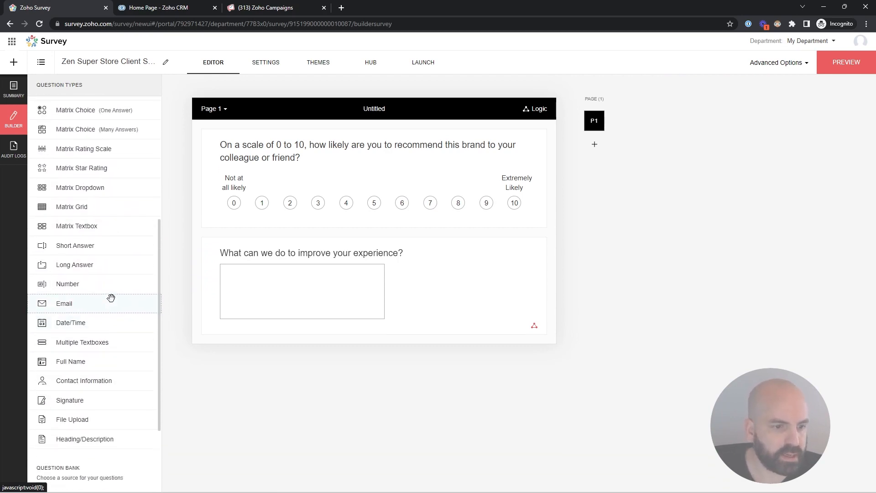
left_click_drag(102, 362, 66, 363)
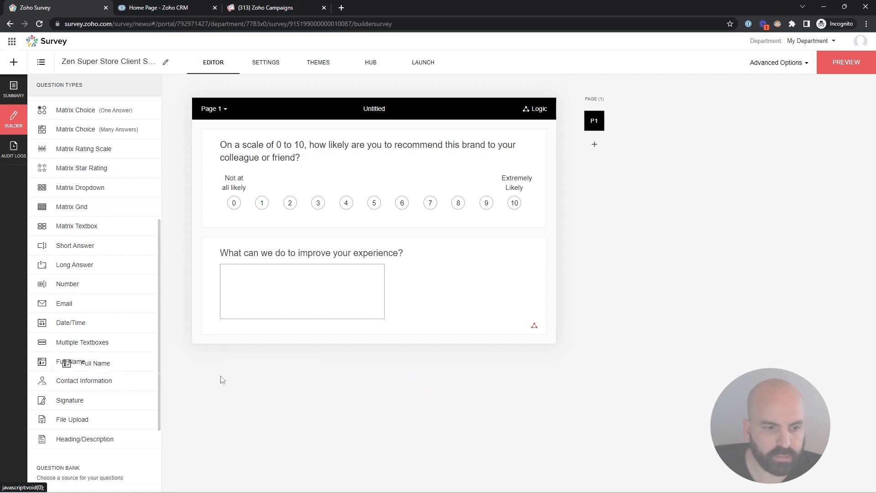
left_click(67, 363)
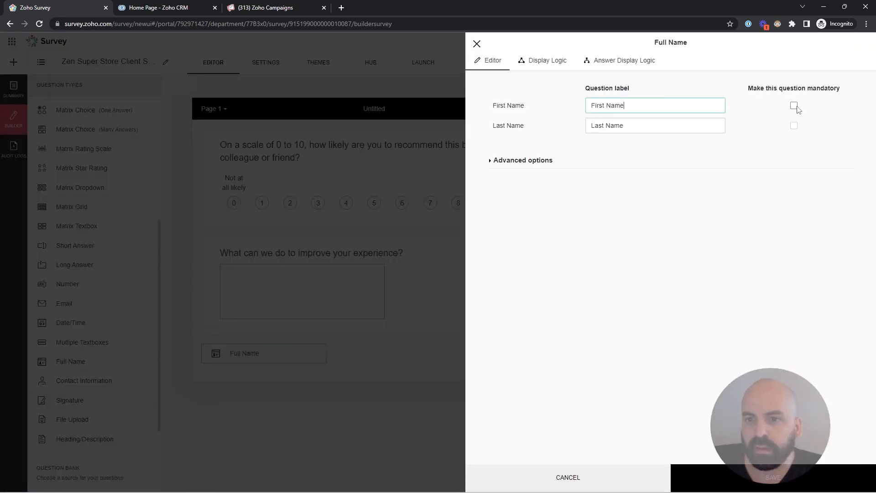
Step: Check the Full Name question's advanced options, set its display logic to Never display this question, and save it
left_click(523, 161)
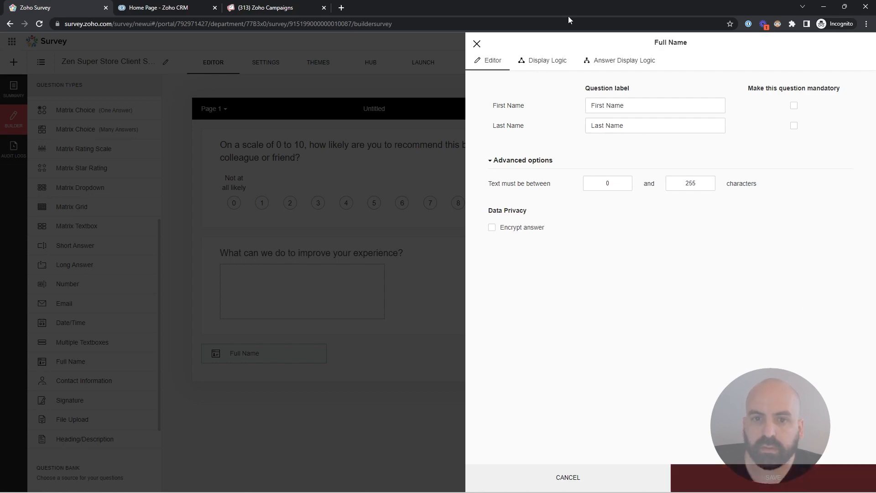
left_click(540, 62)
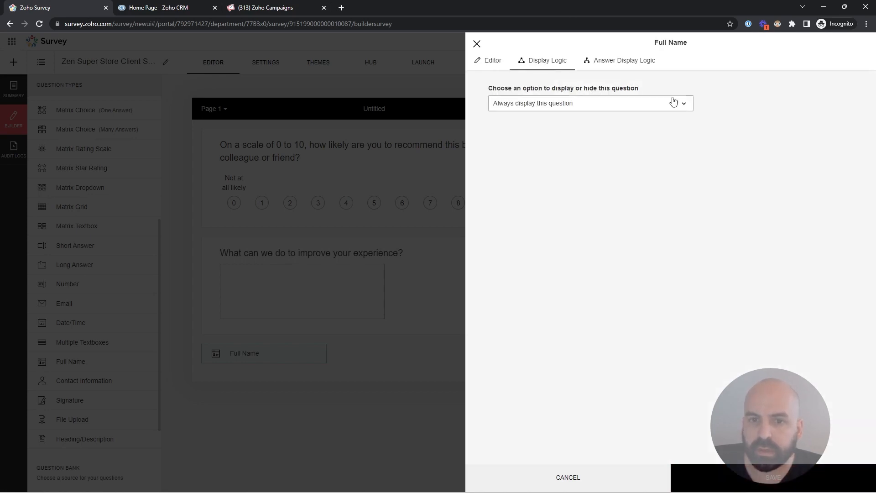
left_click(655, 103)
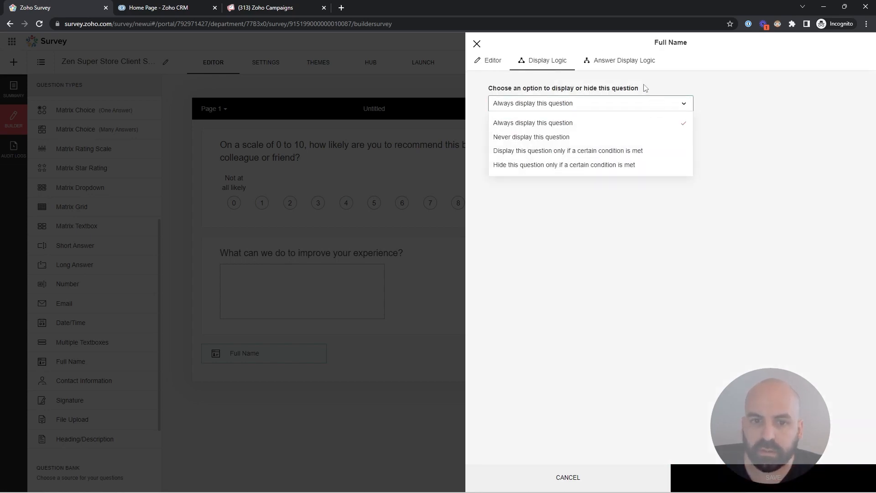
left_click(556, 138)
left_click(802, 478)
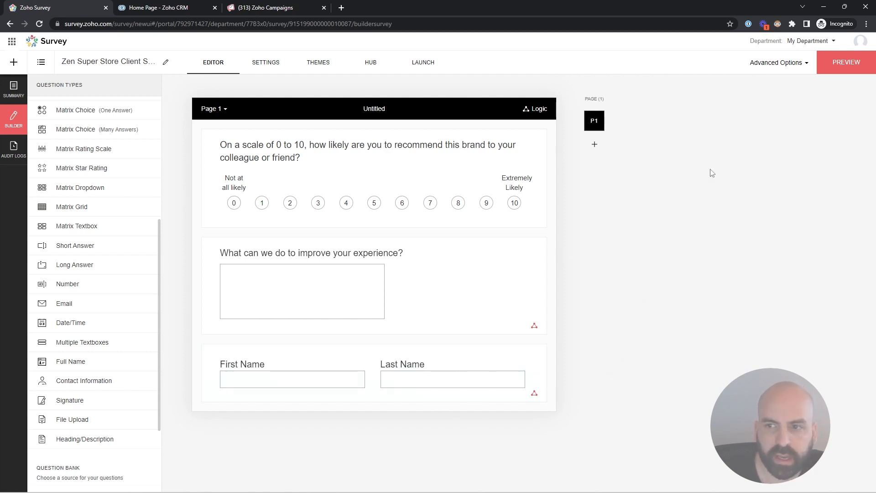
Step: Publish the survey
left_click(413, 62)
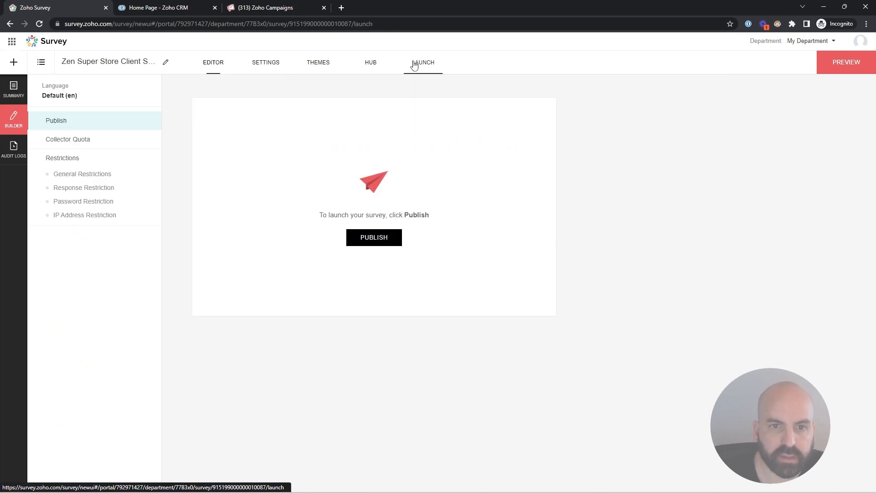
left_click(372, 238)
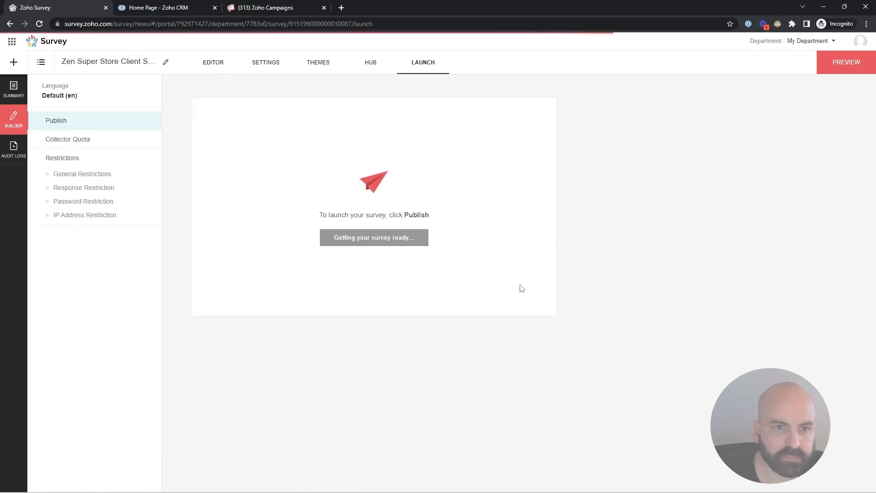
Step: Start a Zoho CRM integration with the Contacts module and set its sync type to Update record
left_click(378, 68)
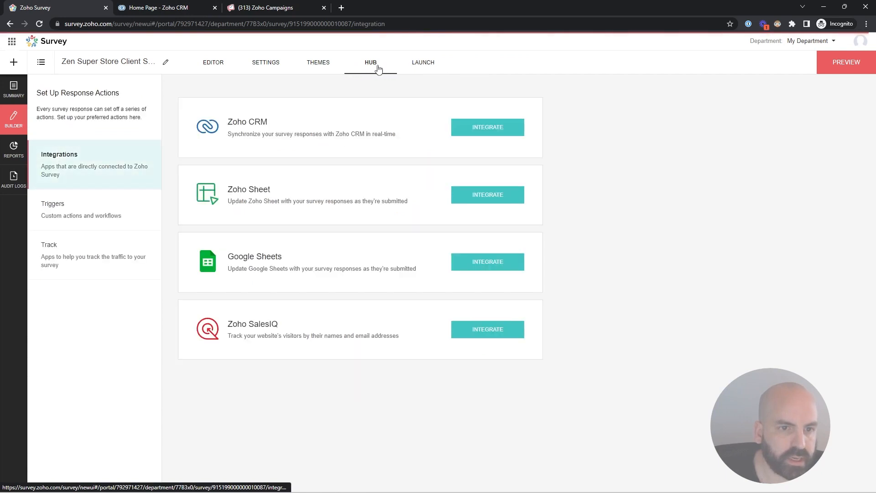
left_click(492, 130)
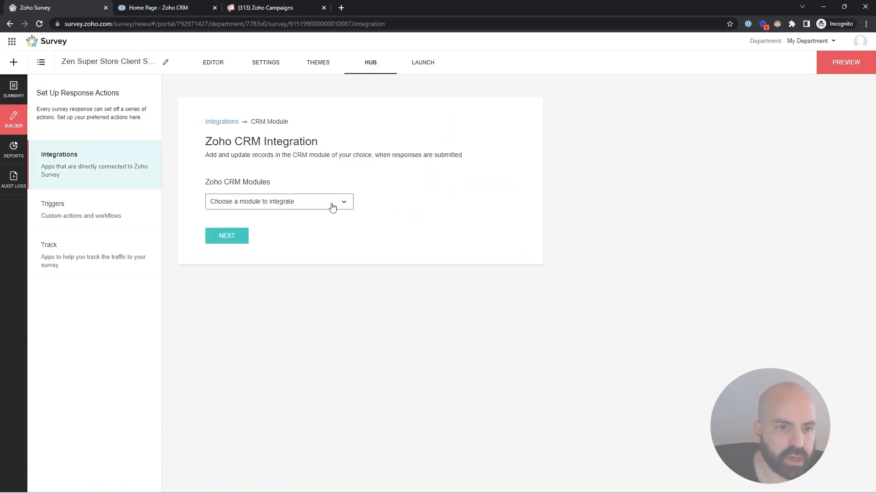
left_click(335, 202)
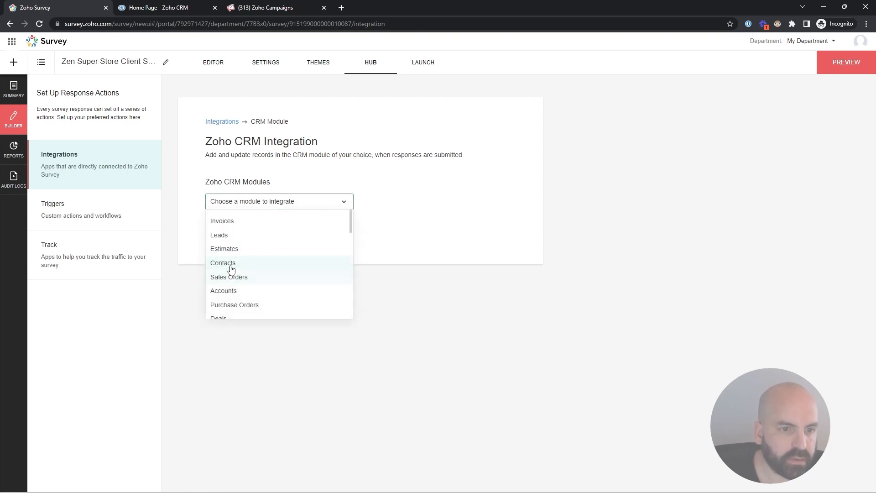
left_click(231, 268)
left_click(233, 237)
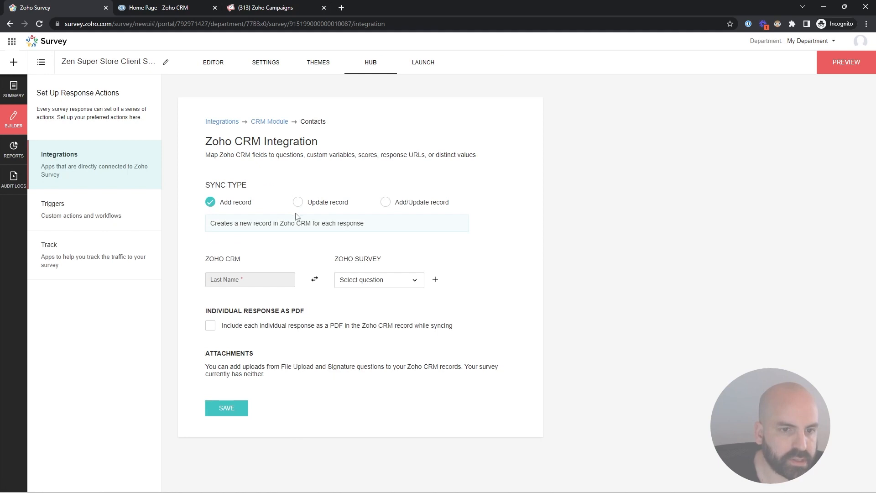
left_click(298, 203)
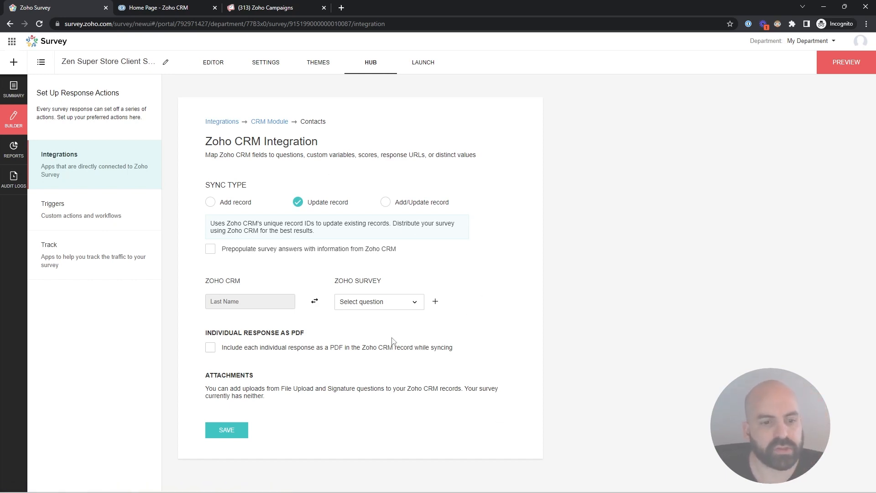
Step: Map the CRM Last Name field to the survey's Last Name question with answer prepopulation enabled, and save the integration
left_click(401, 302)
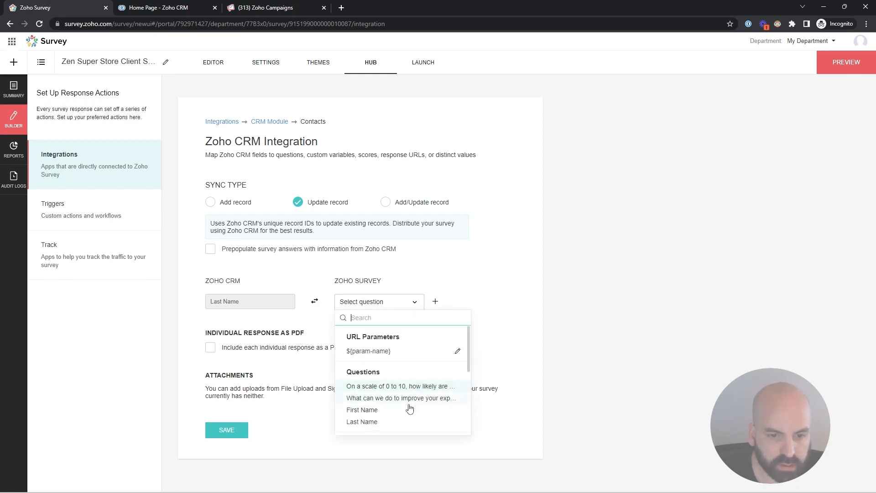
left_click(387, 422)
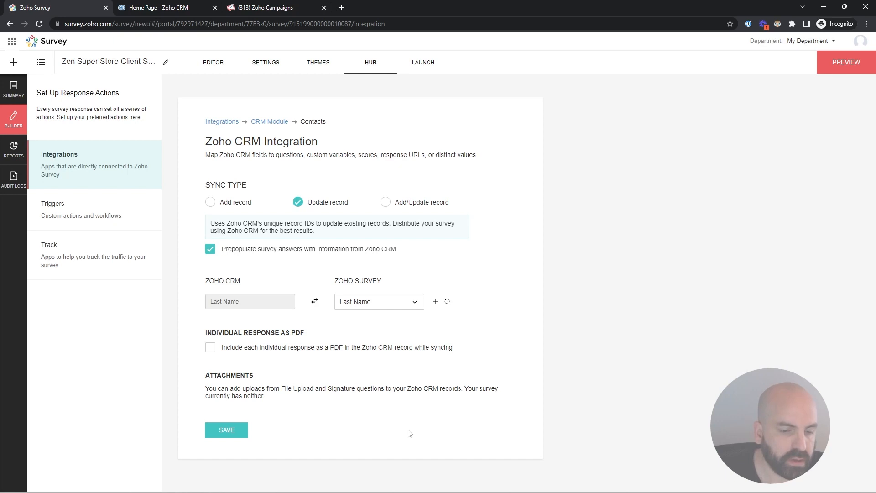
left_click(227, 431)
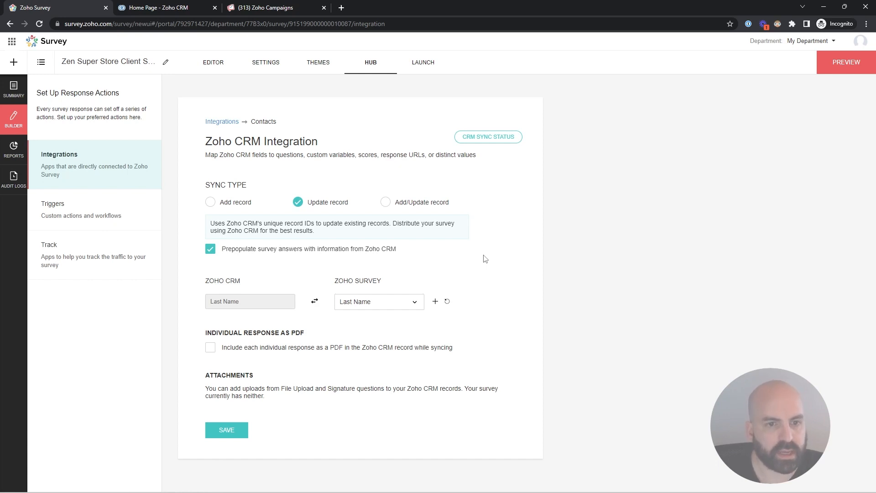
Step: Switch to Zoho CRM and open the Standard layout of the Contacts module for editing from the setup
key("ctrl+Tab")
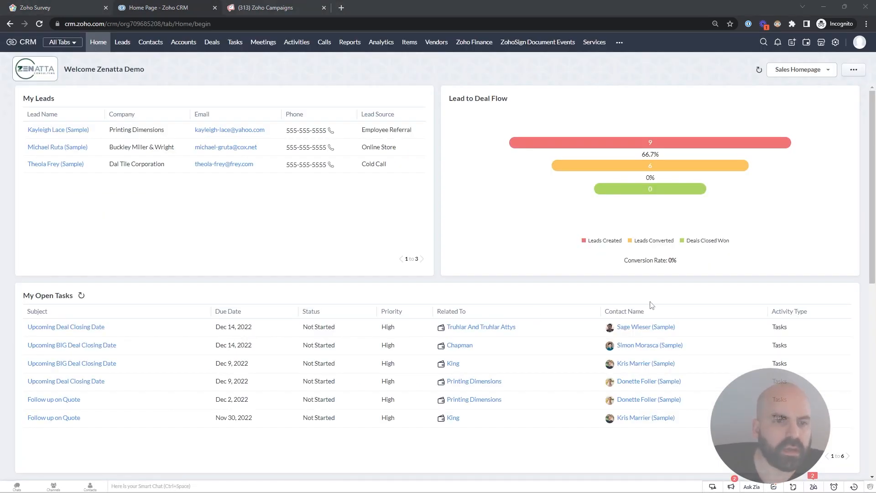
left_click(835, 42)
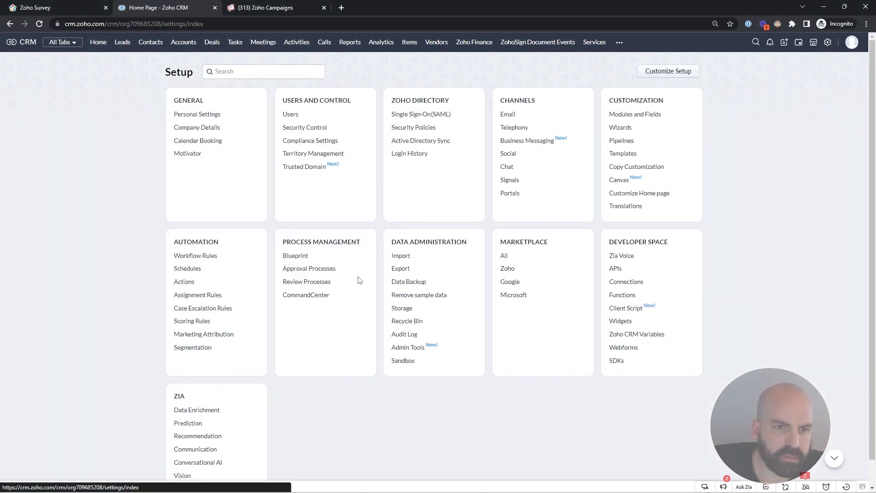
left_click(651, 115)
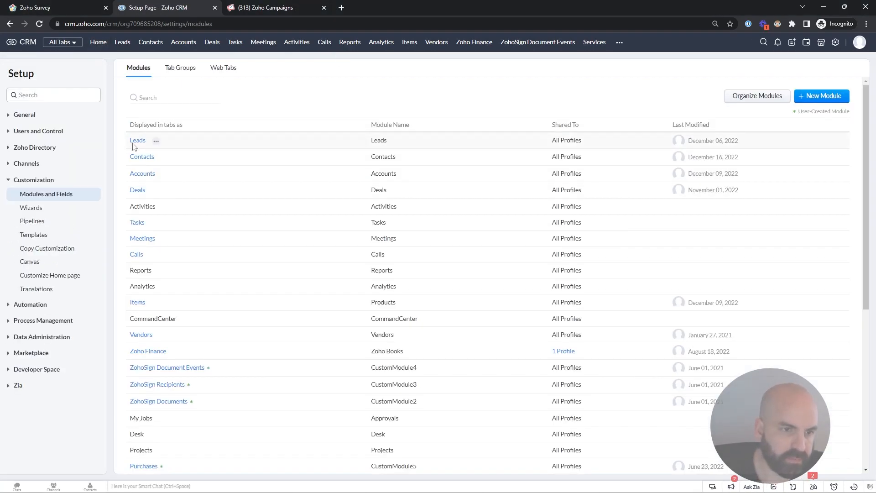
mouse_move(142, 159)
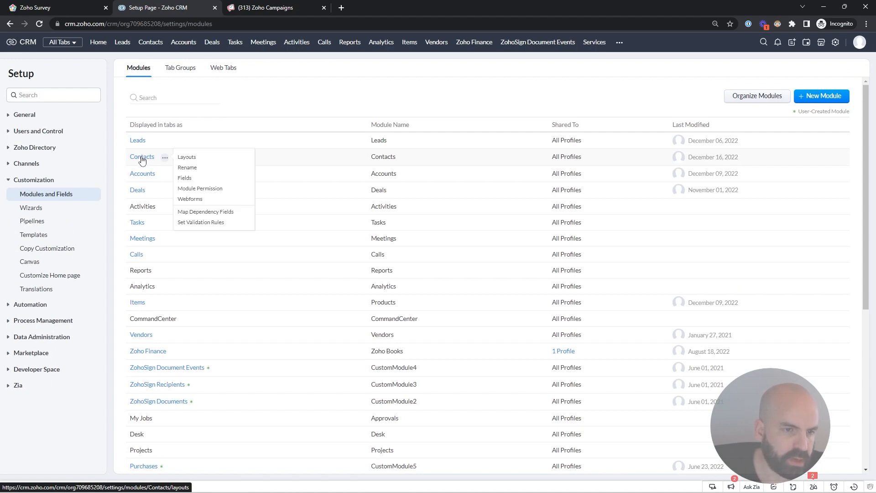
left_click(142, 157)
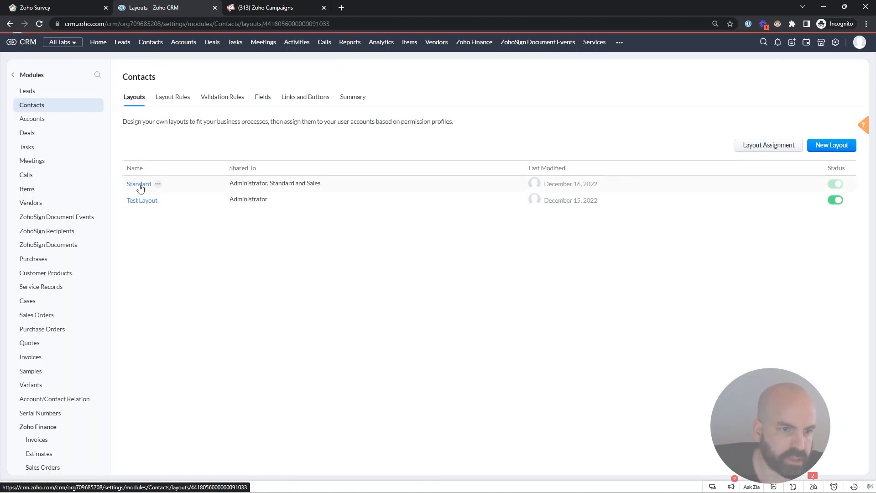
left_click(140, 187)
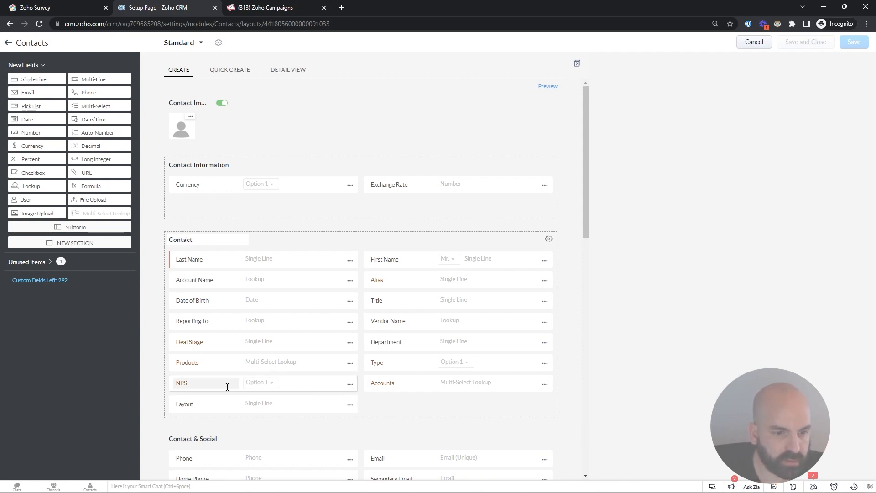
Step: Review the NPS field's pick list options in its properties and close them without changes
left_click(350, 384)
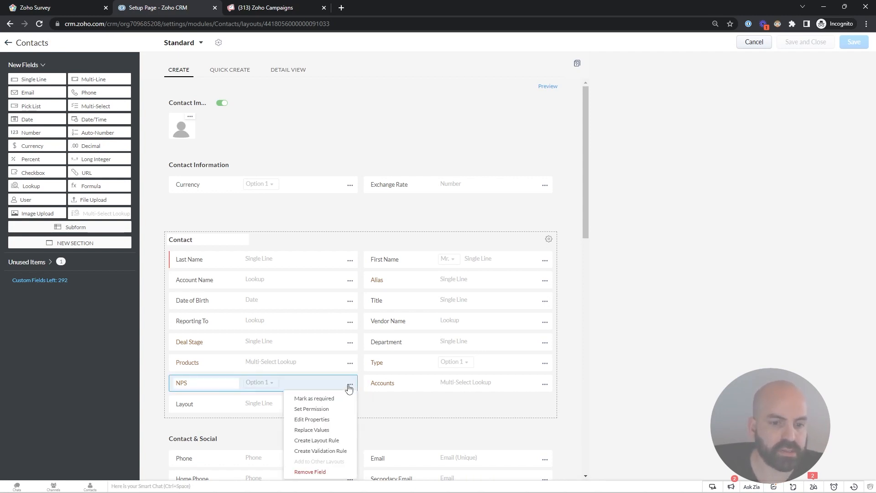
left_click(321, 420)
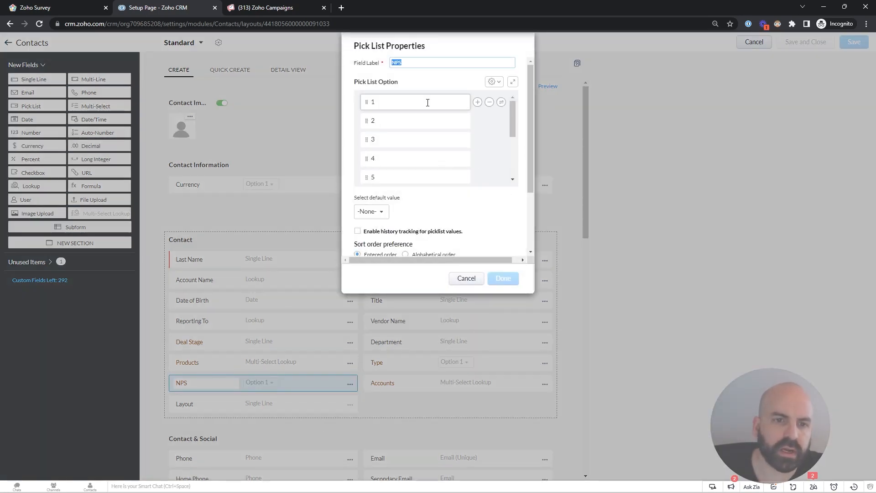
scroll(428, 102, "down", 3)
scroll(467, 250, "down", 1)
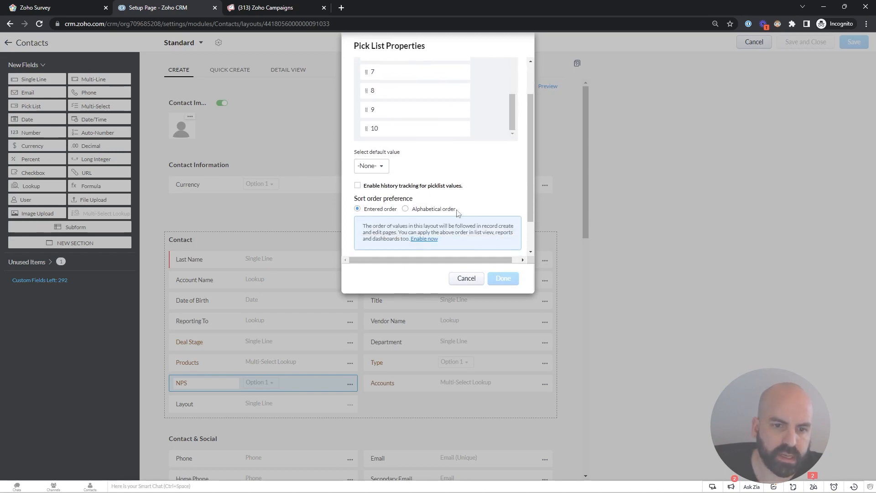
left_click(466, 279)
Step: Switch back to Zoho Survey, edit the CRM integration, and map the NPS field to the "On a scale of 0 to 10" question
left_click(60, 8)
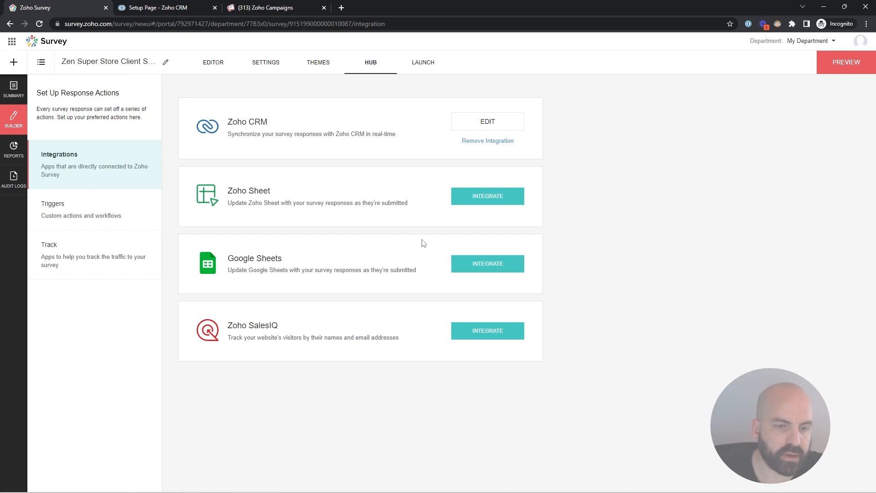
left_click(501, 129)
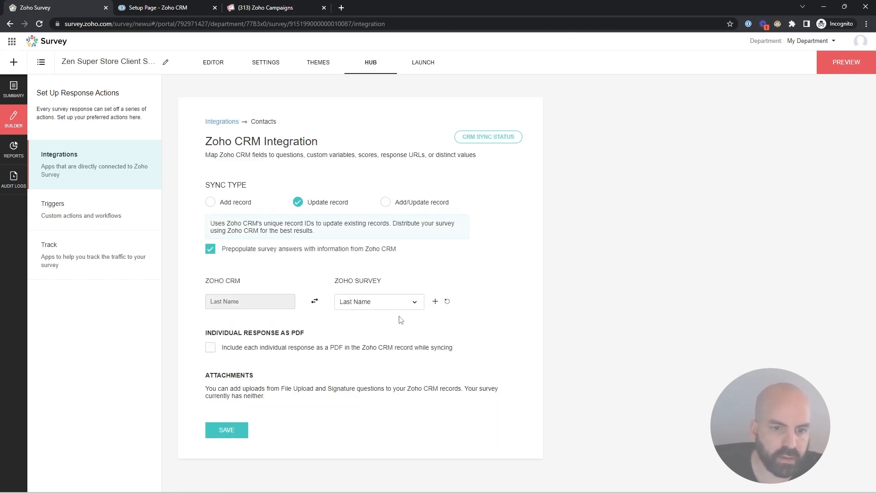
left_click(435, 302)
left_click(268, 328)
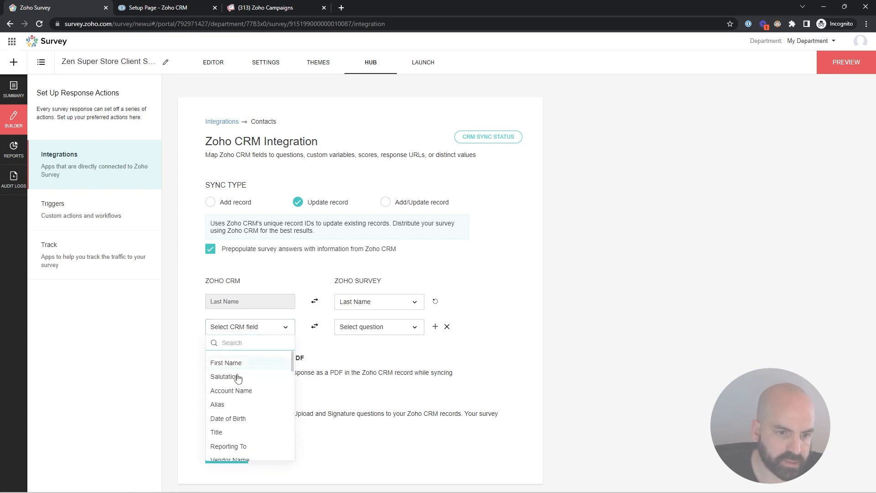
type("nps")
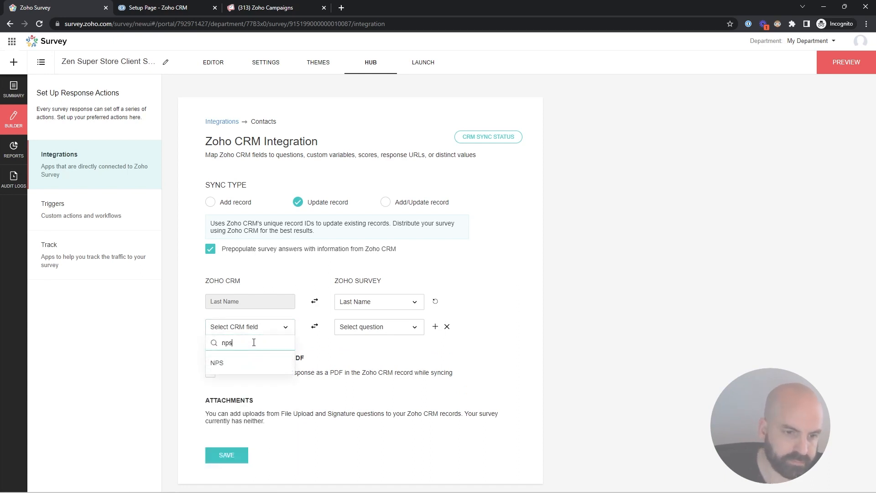
left_click(256, 358)
left_click(381, 334)
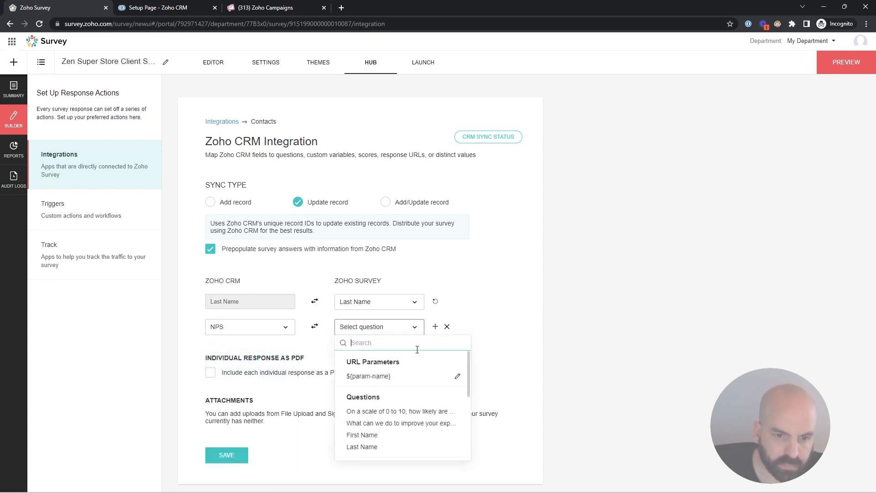
left_click(412, 414)
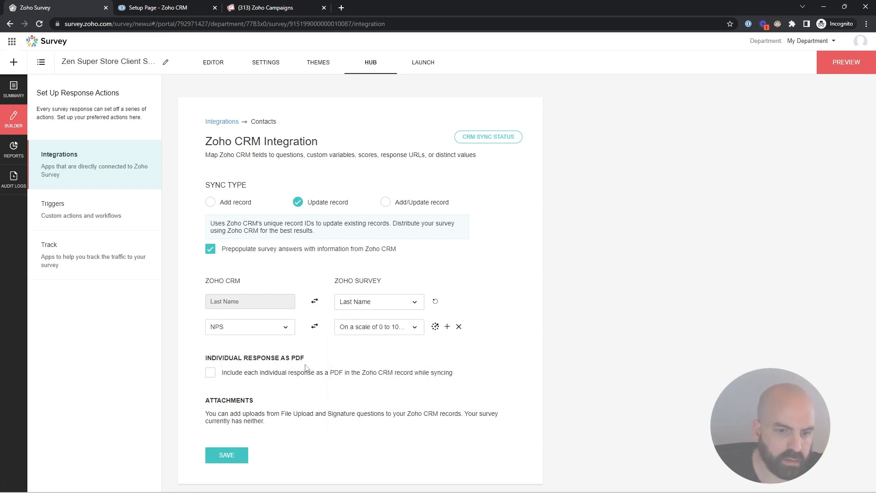
Step: In the NPS option mapping, assign CRM values 1, 2 and 3 to survey options 0, 1 and 2
left_click(436, 327)
left_click(366, 228)
left_click(315, 278)
left_click(349, 253)
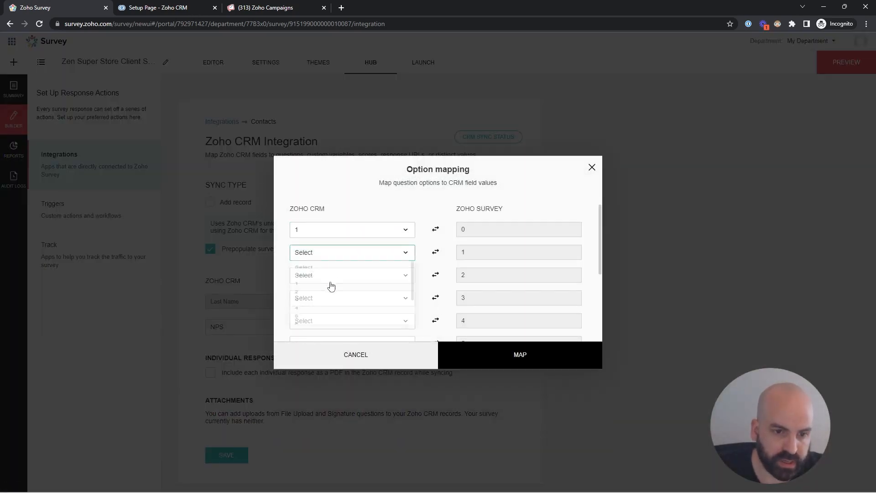
left_click(309, 316)
scroll(425, 274, "down", 3)
scroll(413, 269, "up", 3)
left_click(377, 275)
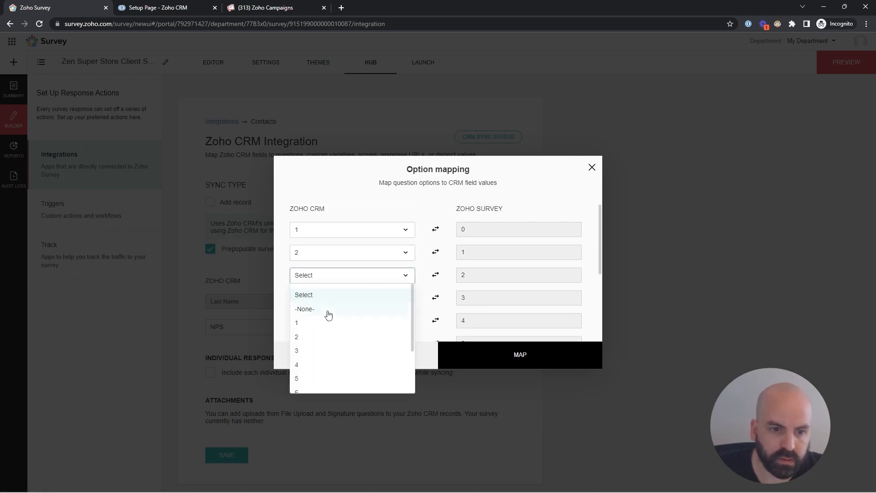
left_click(313, 351)
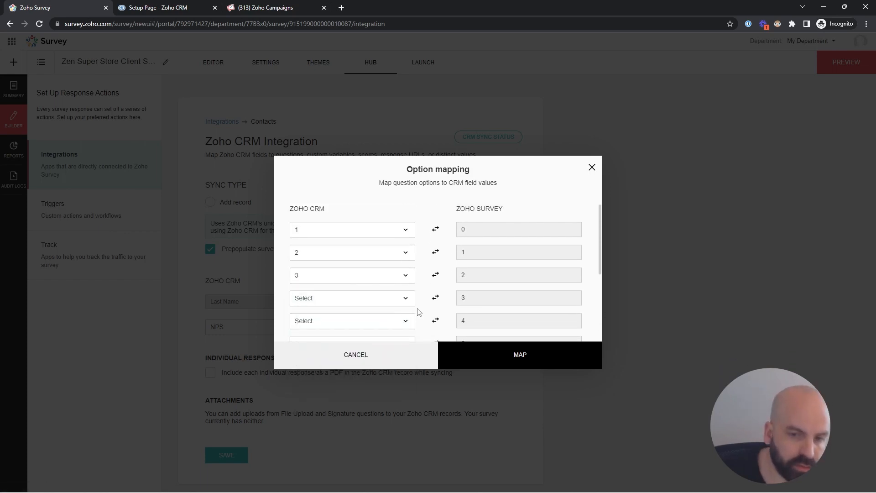
Step: Examine the CRM values available for survey option 0 and the remaining option rows up to 10
left_click(367, 229)
scroll(329, 258, "up", 1)
scroll(391, 276, "down", 2)
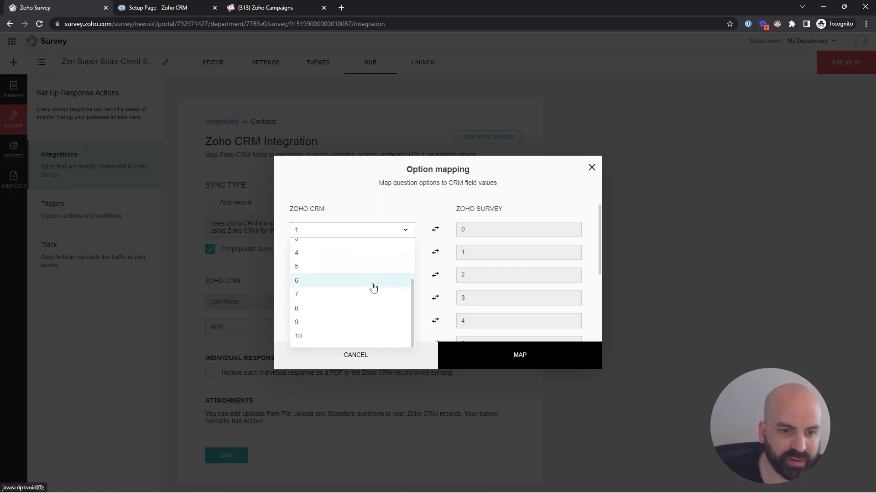
scroll(374, 274, "up", 2)
left_click(389, 181)
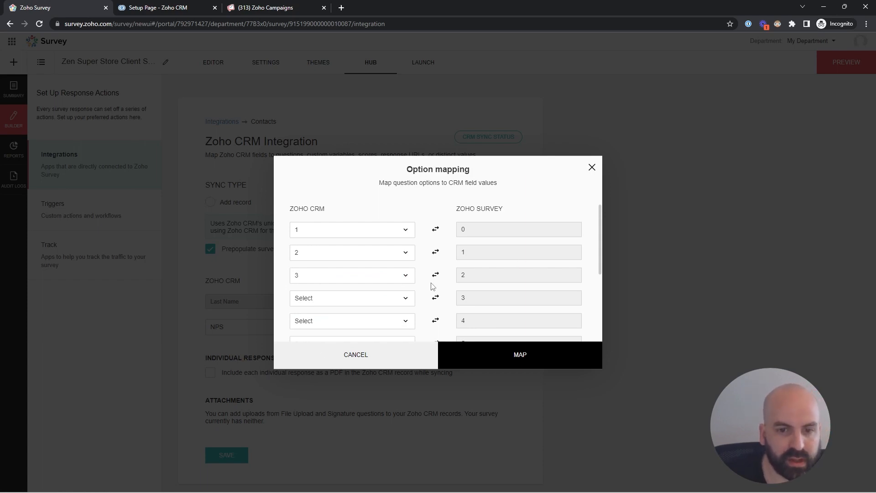
scroll(433, 289, "down", 1)
scroll(435, 298, "down", 2)
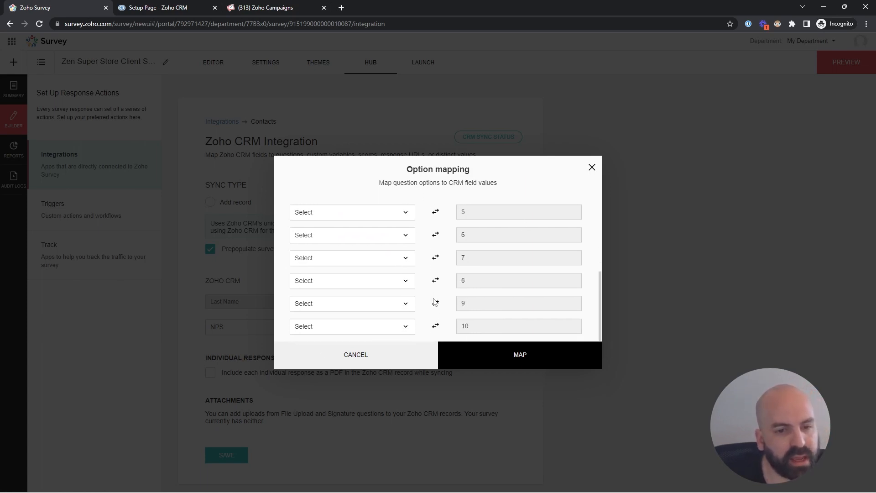
scroll(429, 319, "up", 3)
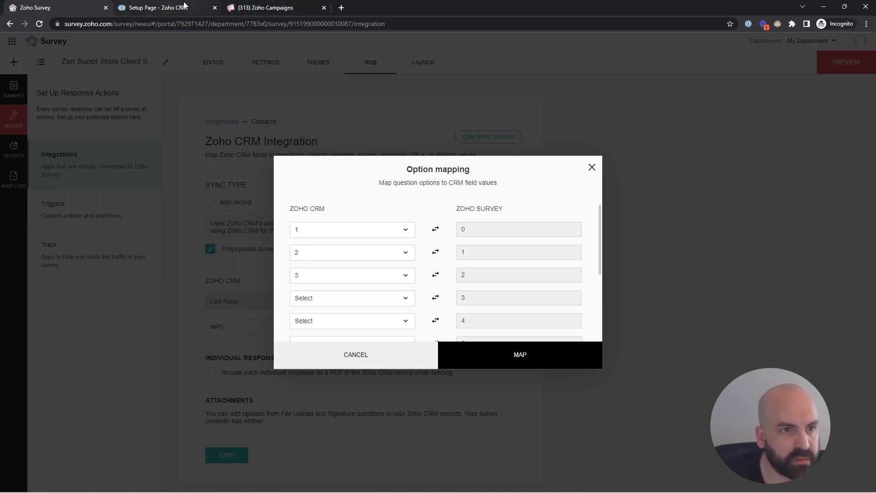
Step: Switch to Zoho CRM and open the pick list properties of the NPS field in the Contacts layout
mouse_move(160, 5)
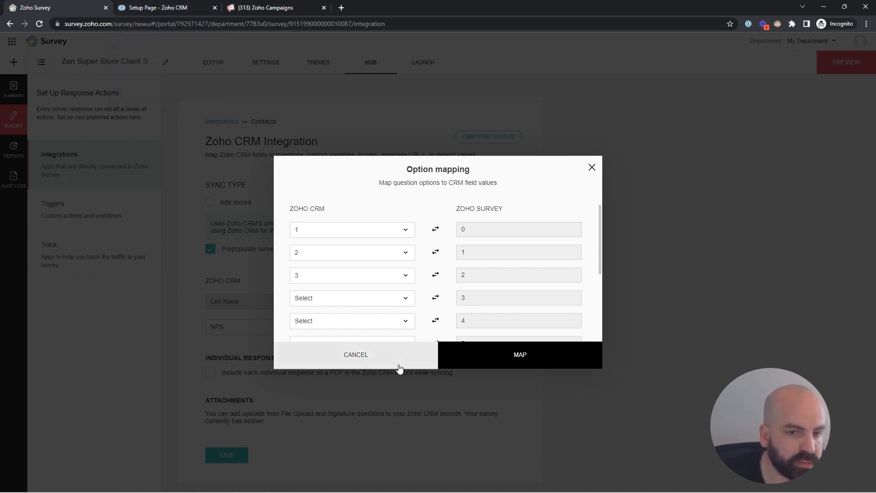
left_click(169, 6)
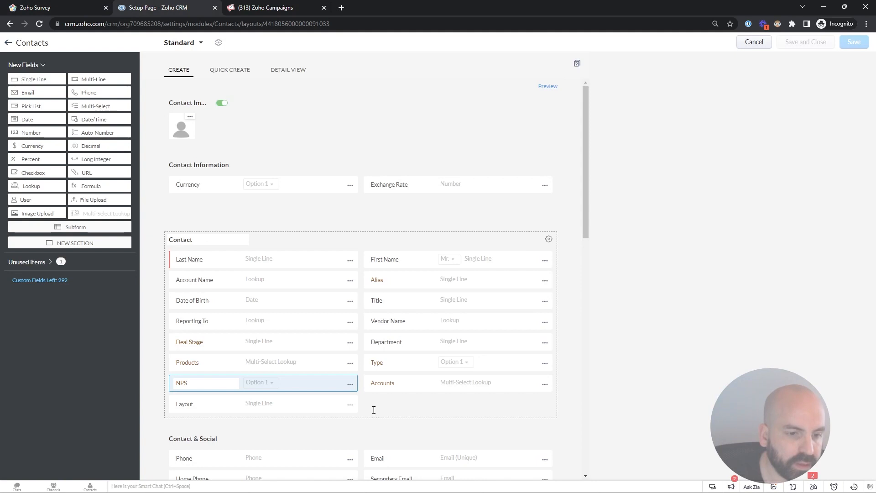
left_click(350, 386)
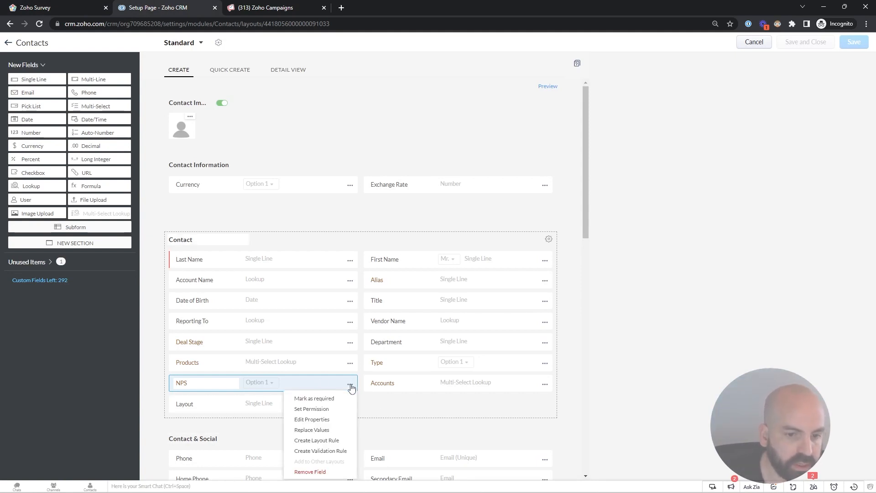
left_click(328, 420)
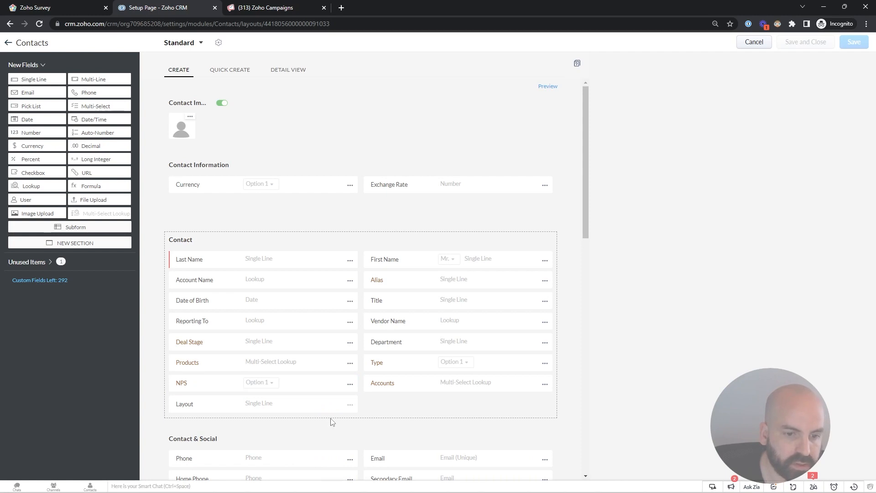
left_click(350, 385)
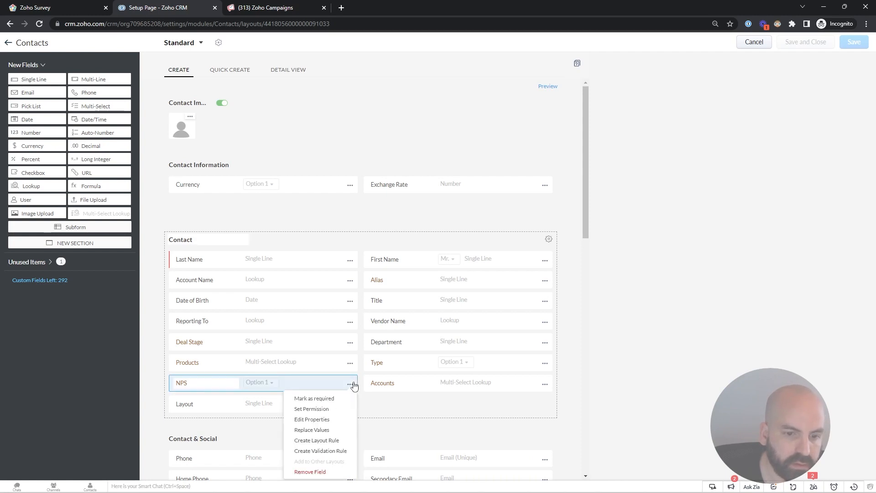
left_click(320, 419)
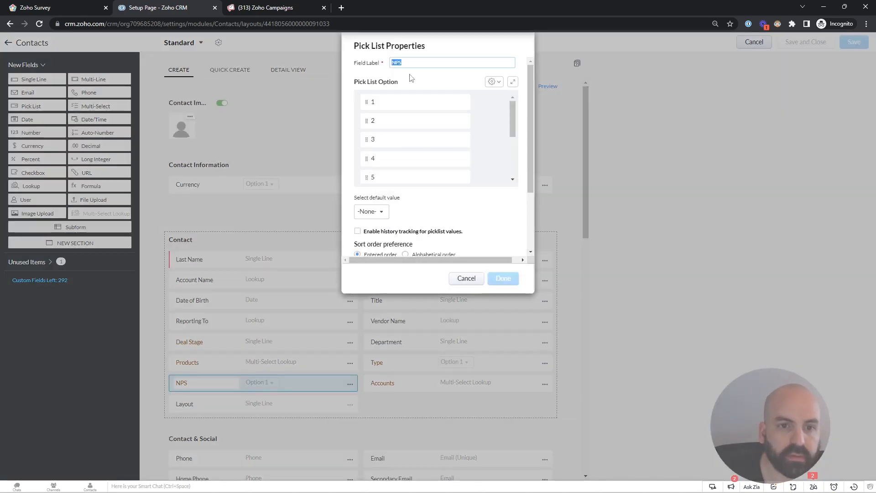
Step: Rename the first three NPS pick list options as Detractor, Passive and Promoter
double_click(373, 102)
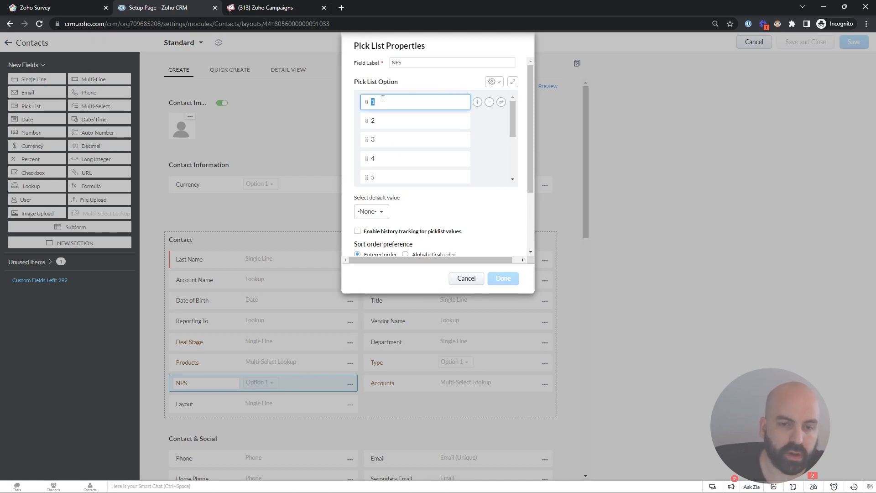
type("Detractor")
left_click(415, 129)
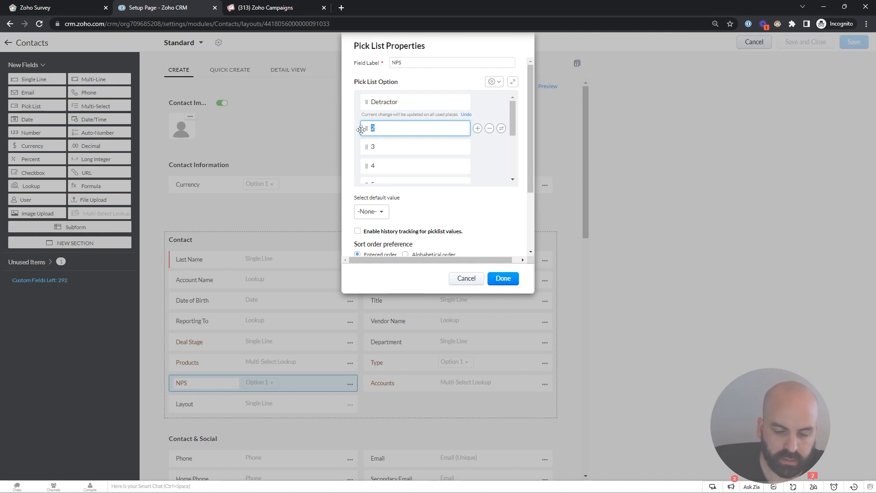
type("Passive")
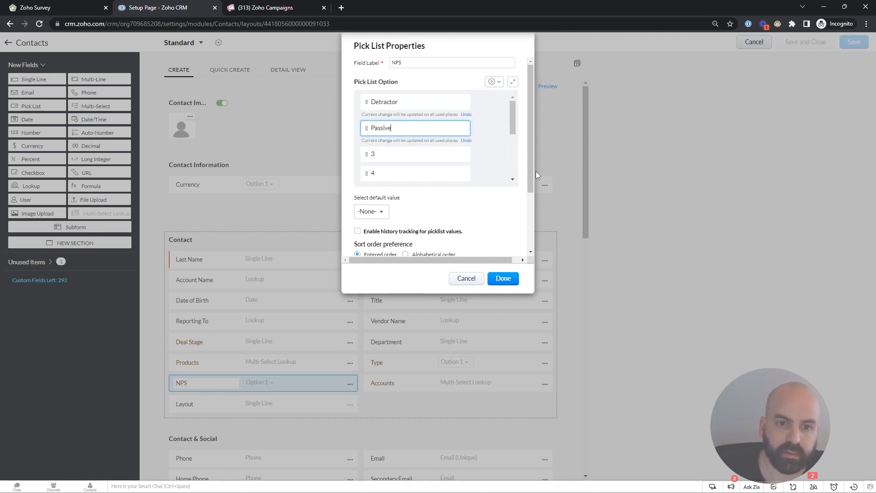
key("Tab")
type("Promoter")
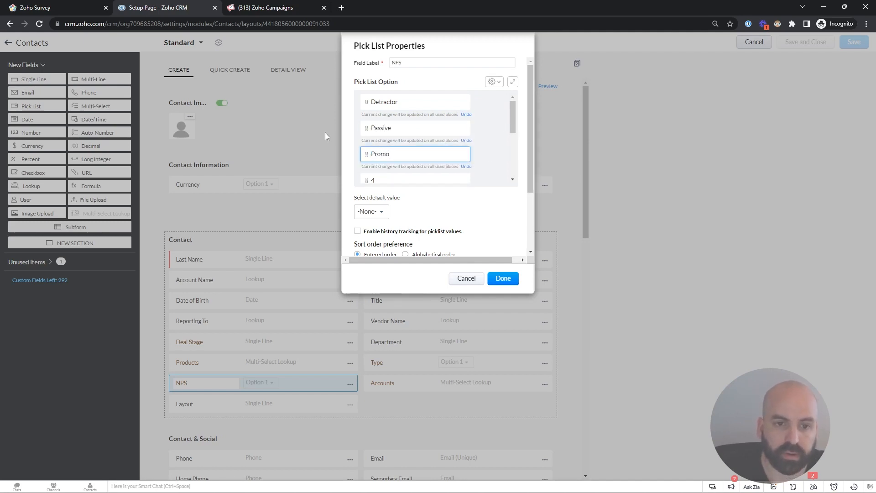
Step: Apply the NPS pick list changes and save the Standard layout of the Contacts module
left_click(502, 279)
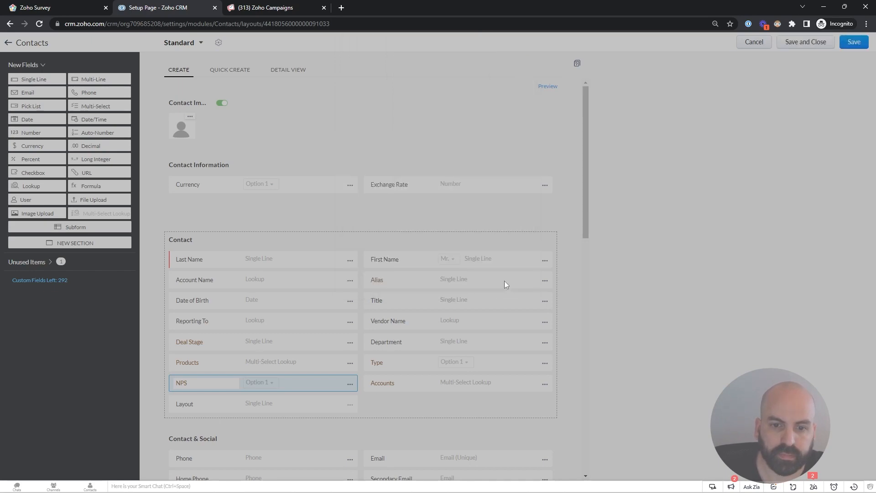
left_click(854, 42)
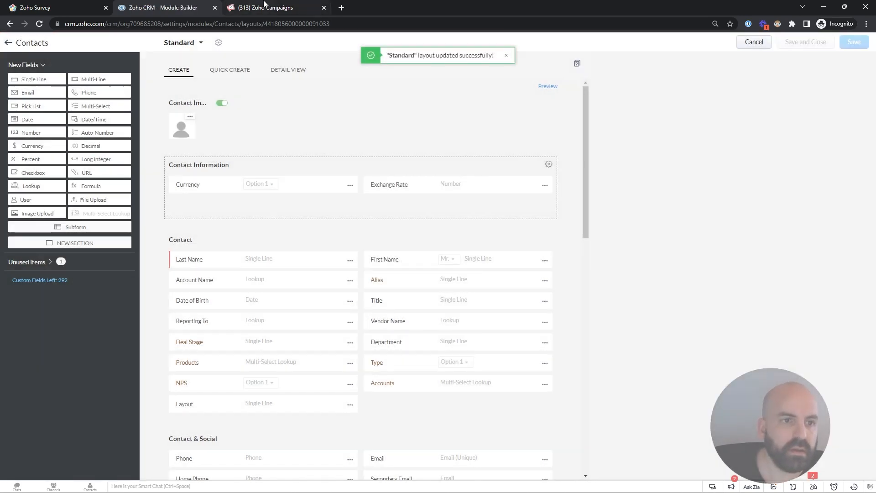
Step: Switch to Zoho Survey, discard the open option mapping by reloading the page, and reopen the Zoho CRM integration for editing
left_click(45, 7)
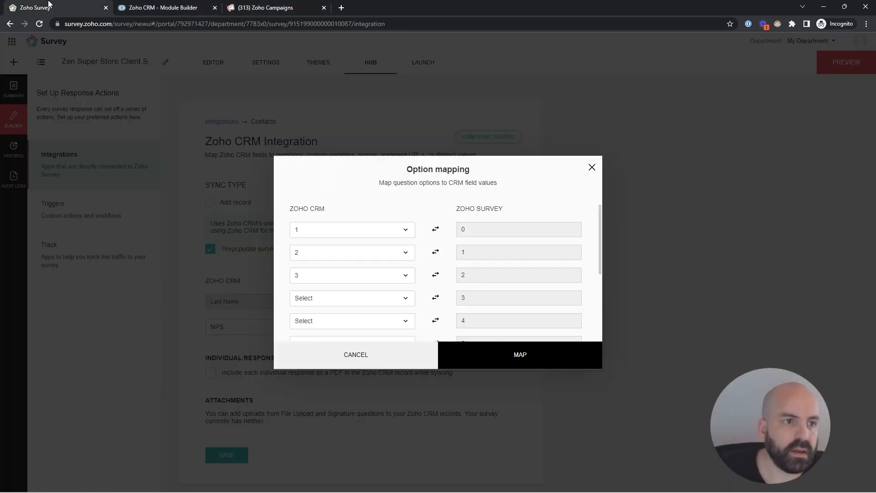
left_click(406, 365)
left_click(39, 26)
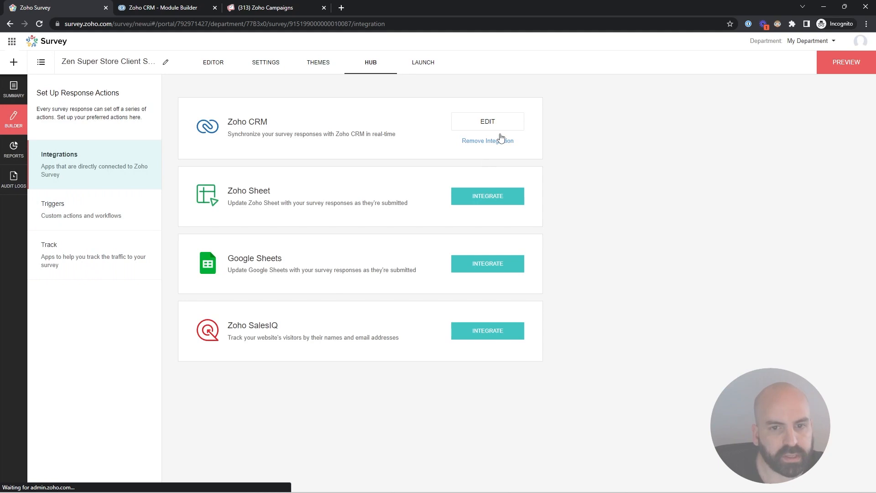
left_click(502, 123)
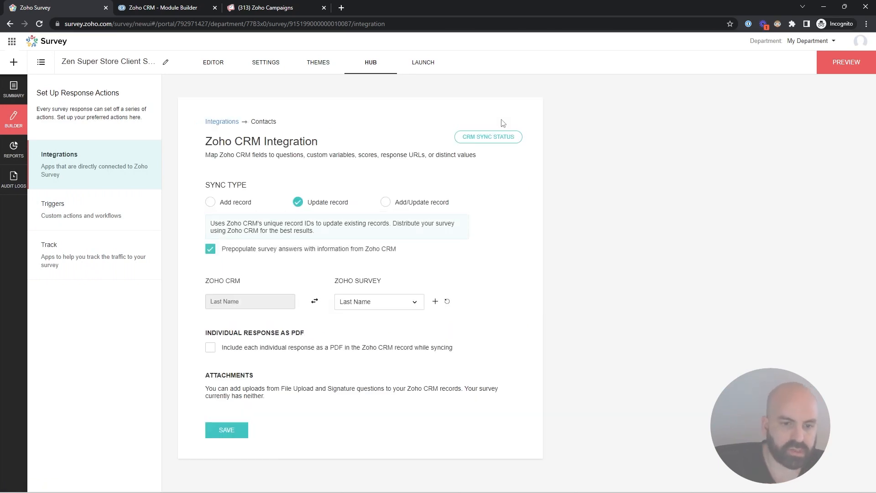
Step: Add a field mapping linking the CRM field NPS to the 0 to 10 recommendation question, and open its option mapping
left_click(435, 301)
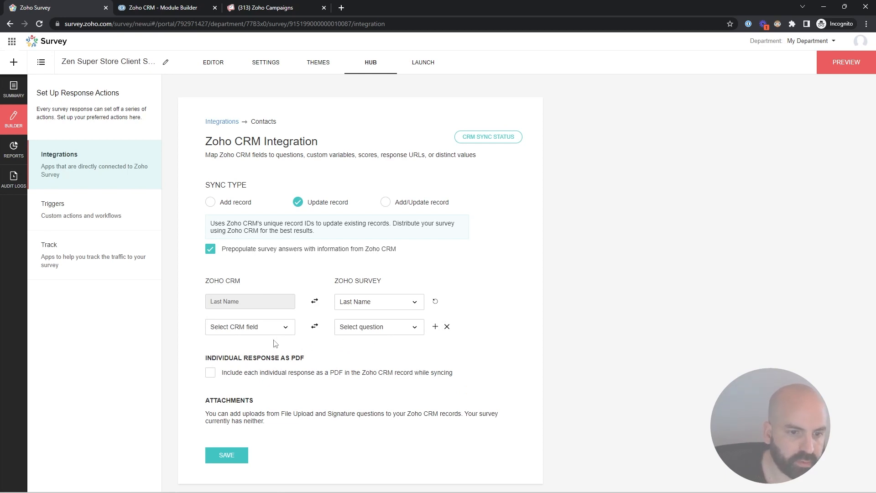
left_click(287, 328)
left_click(389, 336)
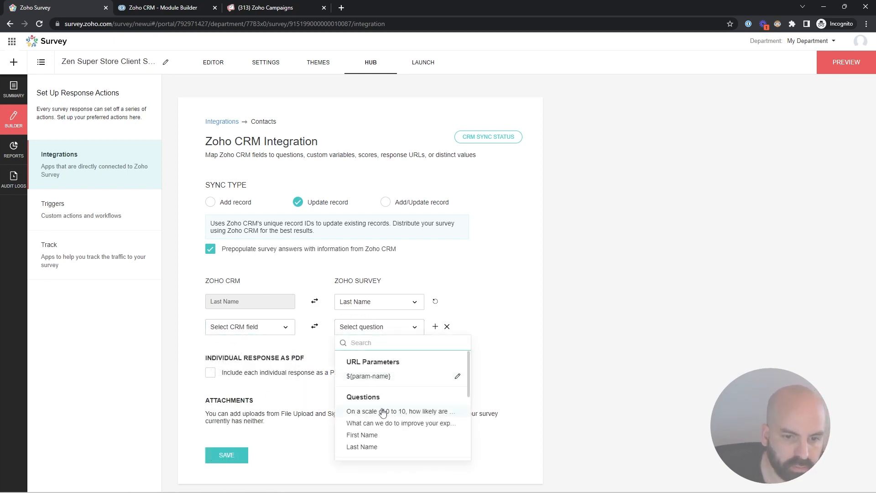
left_click(383, 413)
left_click(279, 329)
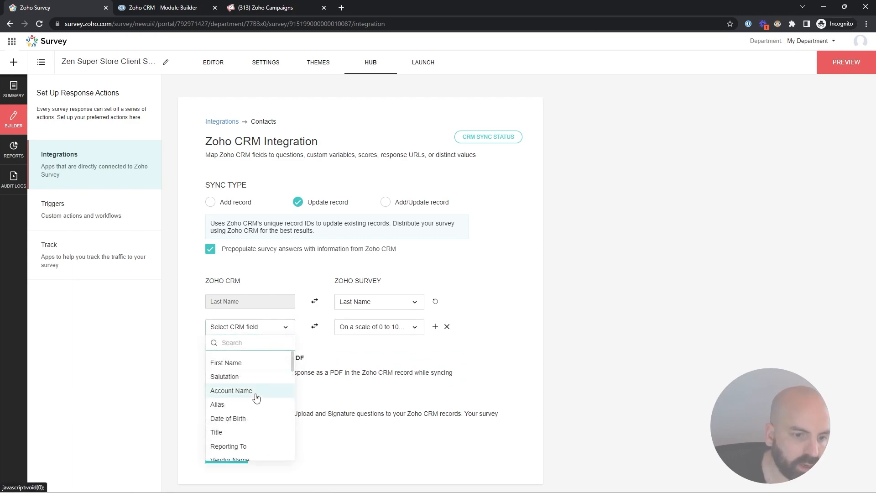
type("nps")
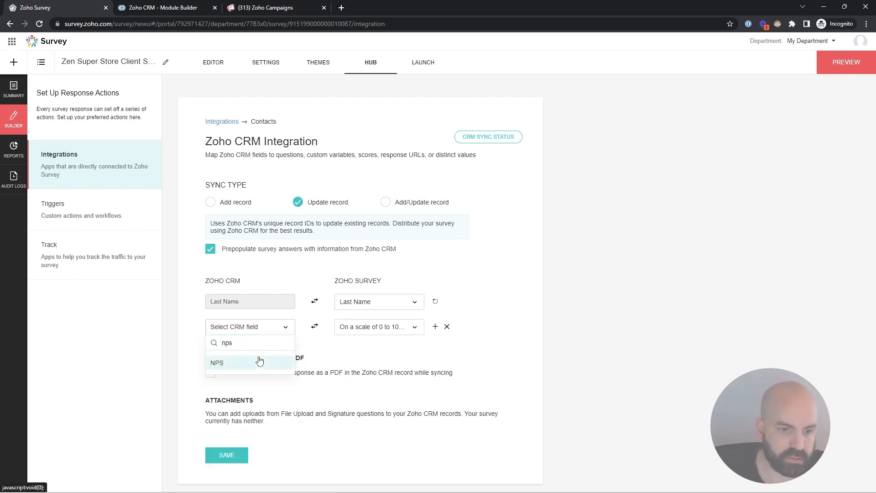
left_click(259, 361)
left_click(436, 327)
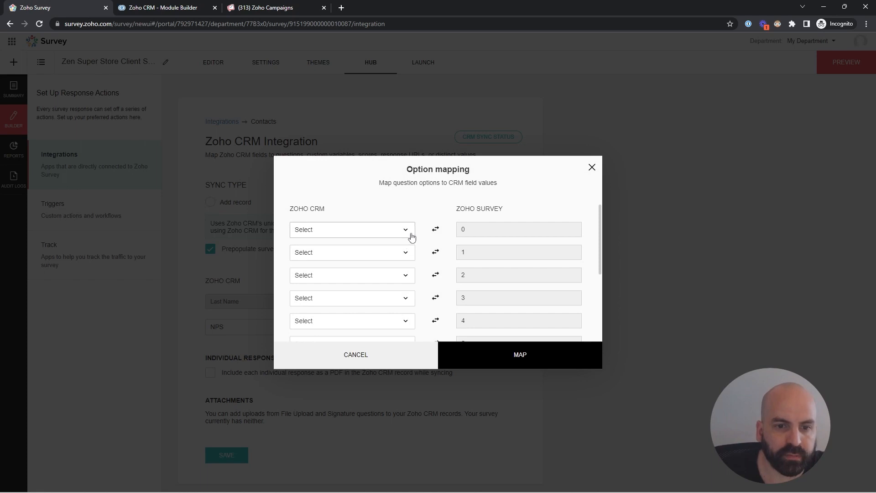
Step: In the option mapping, assign the CRM value Detractor to survey options 0, 1 and 2
left_click(393, 235)
left_click(345, 277)
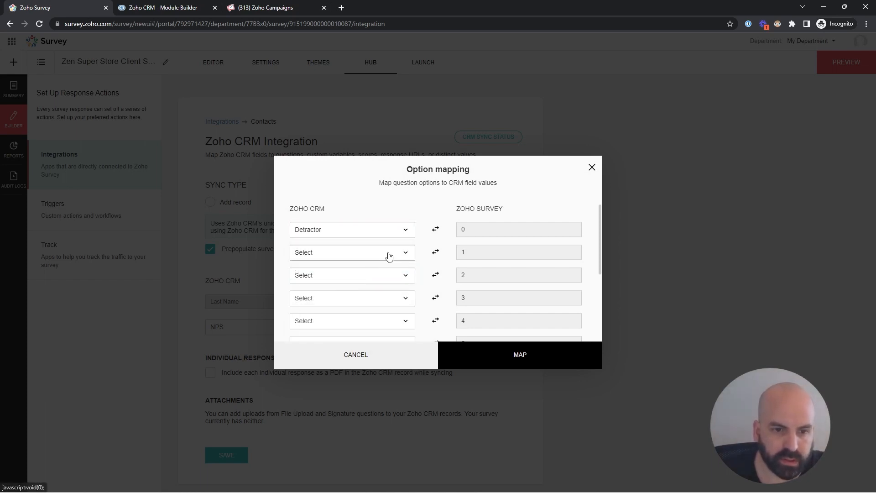
left_click(389, 255)
left_click(336, 305)
left_click(368, 276)
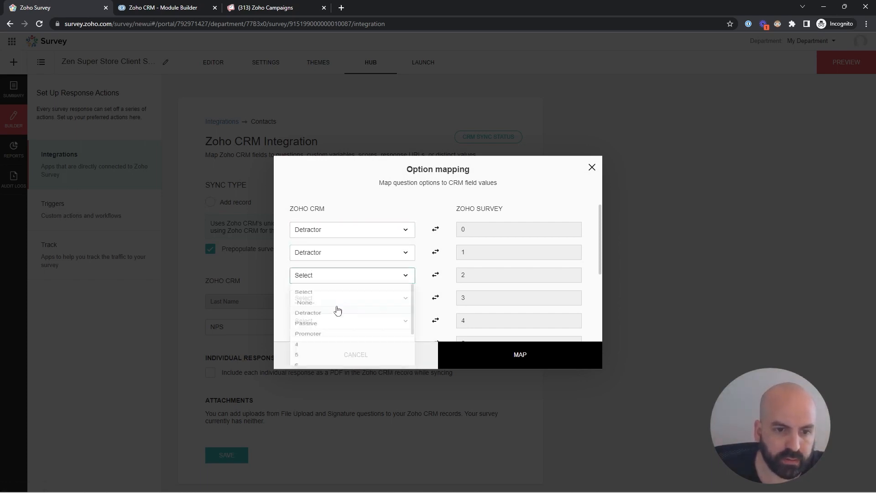
left_click(314, 322)
Step: Review the remaining option rows up to 10, then apply the option mapping and save the Zoho CRM integration
scroll(401, 288, "down", 3)
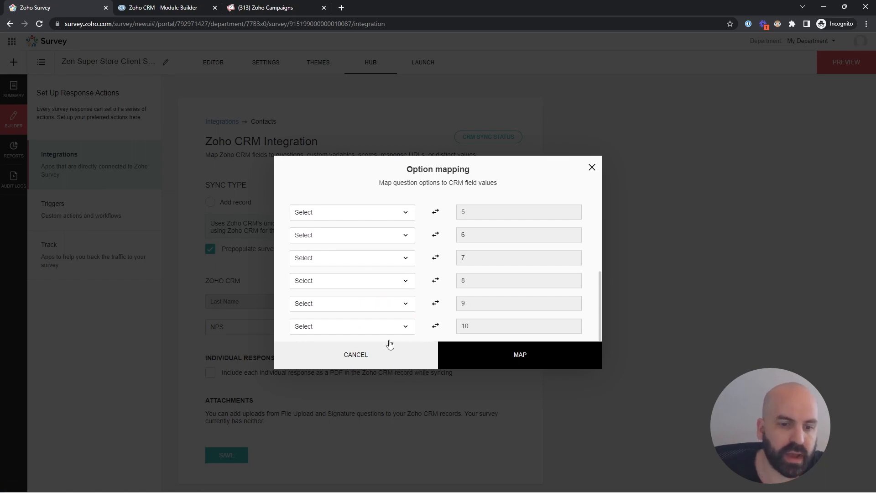
left_click(512, 365)
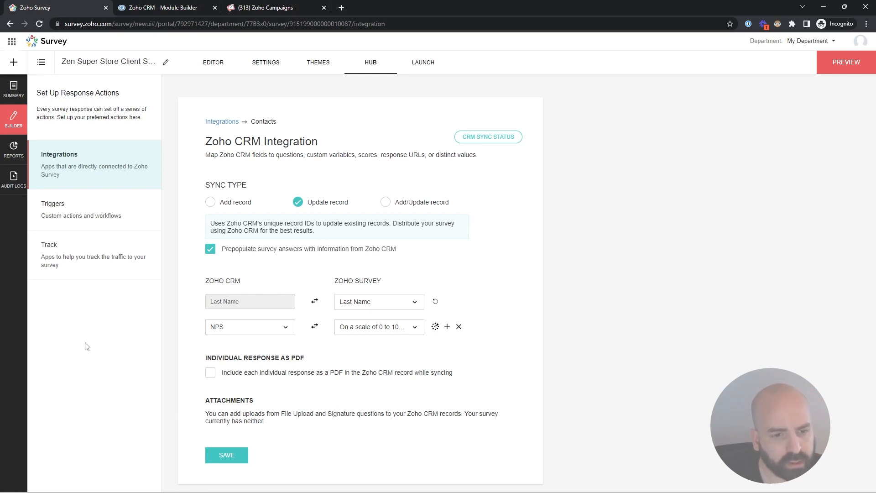
left_click(237, 460)
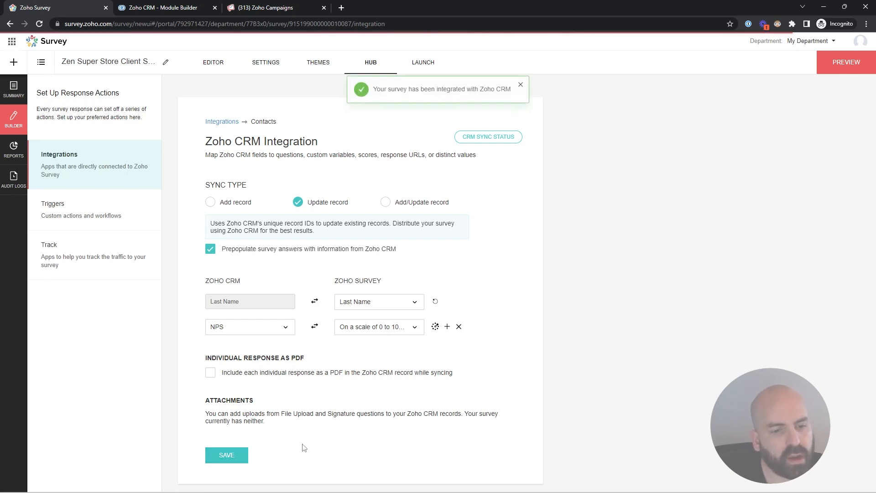
Step: Draft an email trigger conditioned on the 0 to 10 recommendation question being greater than 8, and close it without saving
left_click(99, 214)
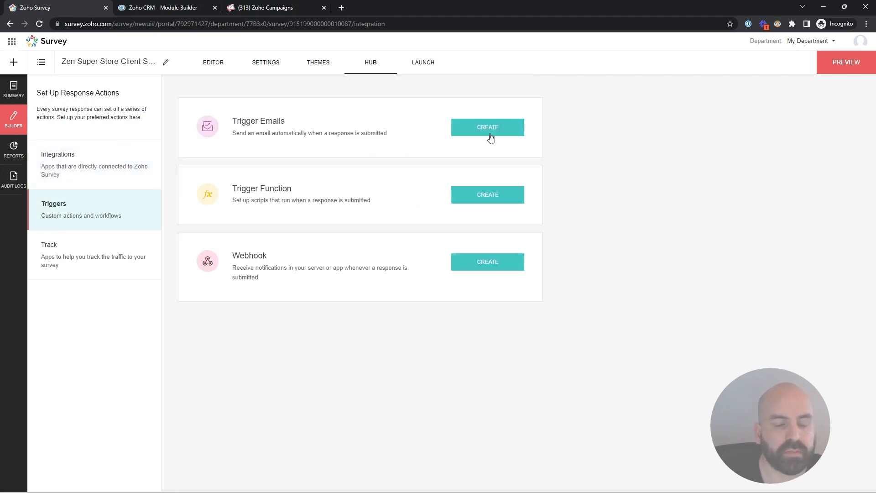
left_click(514, 133)
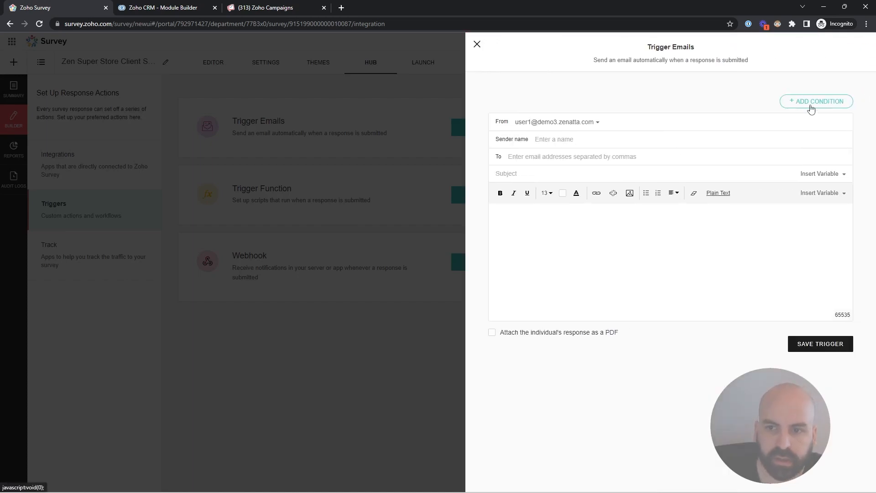
left_click(811, 109)
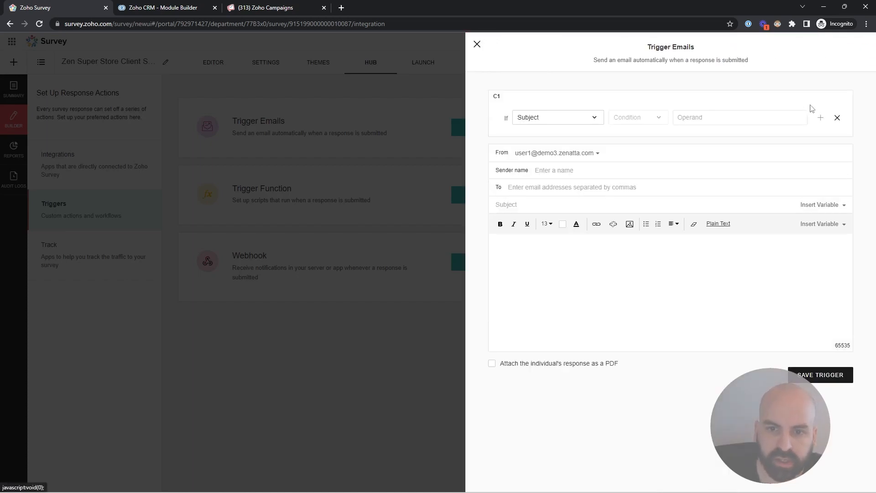
left_click(585, 120)
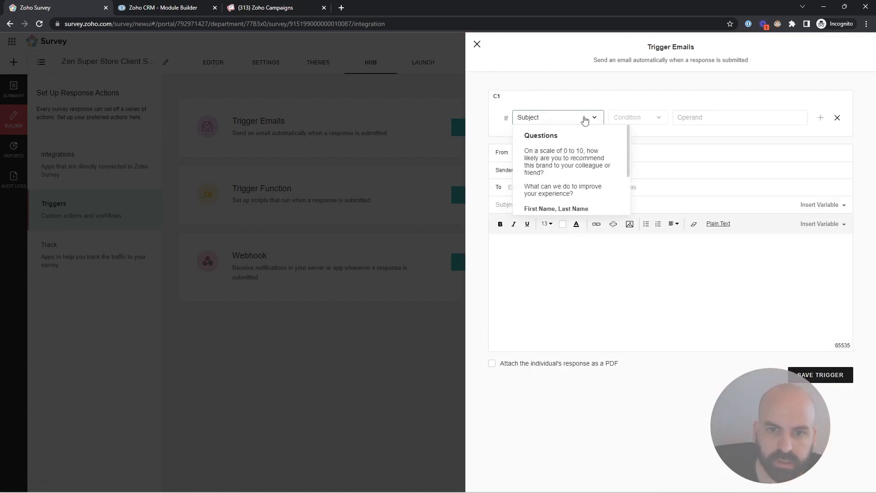
left_click(602, 173)
left_click(653, 120)
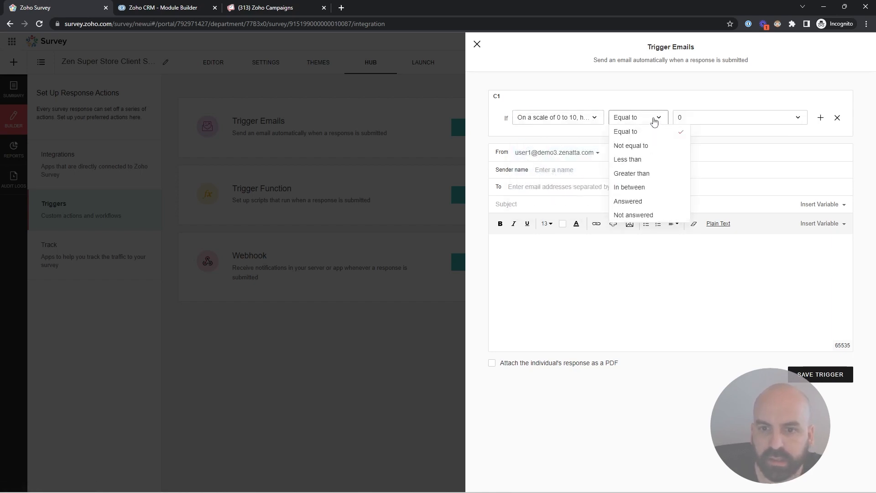
left_click(639, 175)
left_click(725, 122)
scroll(710, 200, "down", 1)
left_click(692, 198)
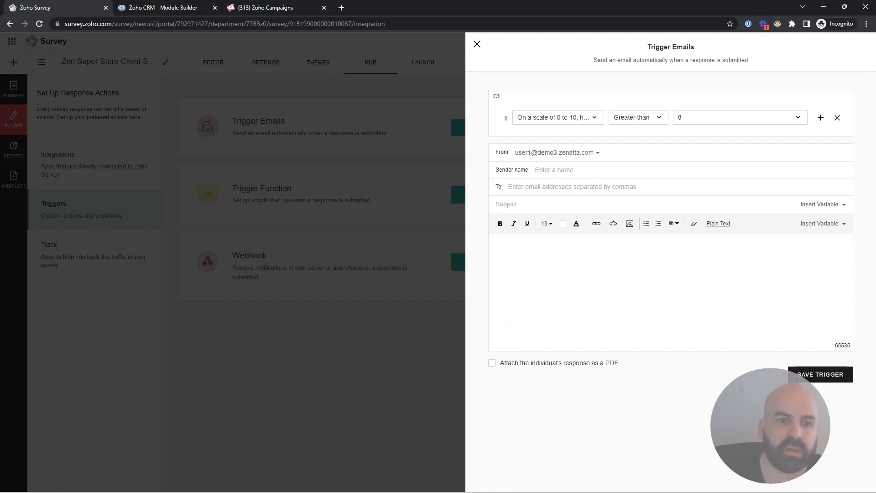
left_click(478, 43)
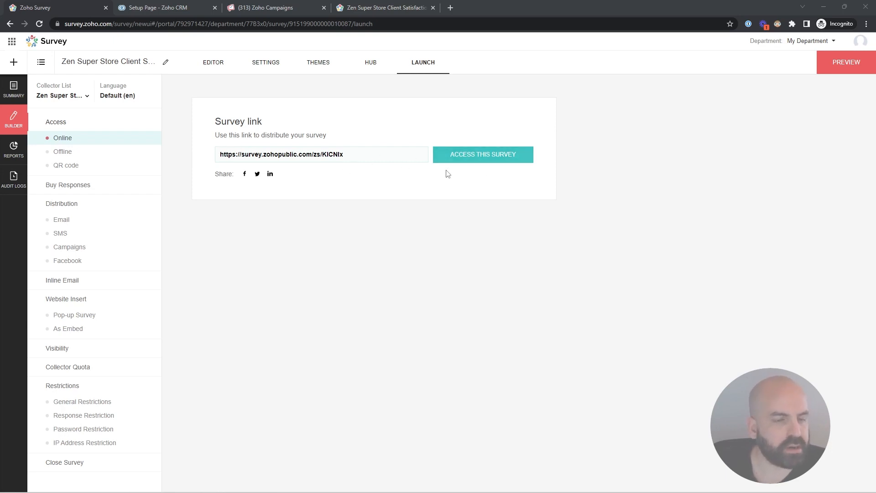
Step: View the public survey page through its survey link, and close it
left_click(488, 157)
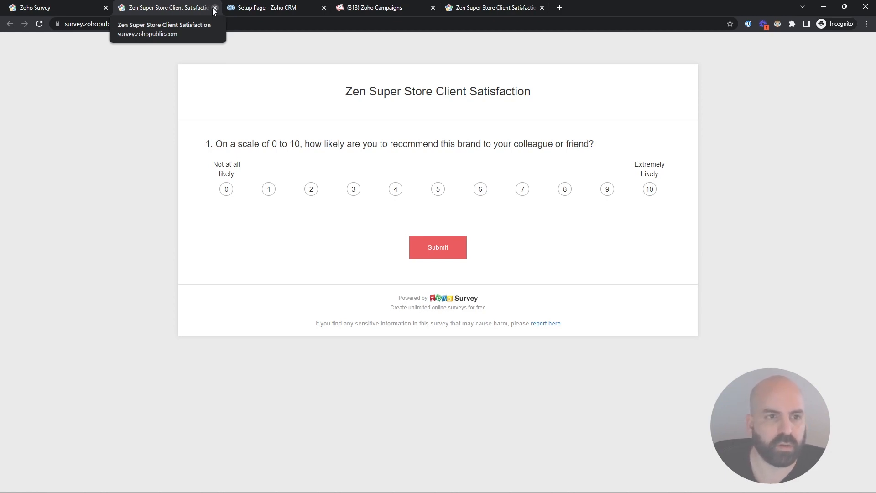
left_click(215, 8)
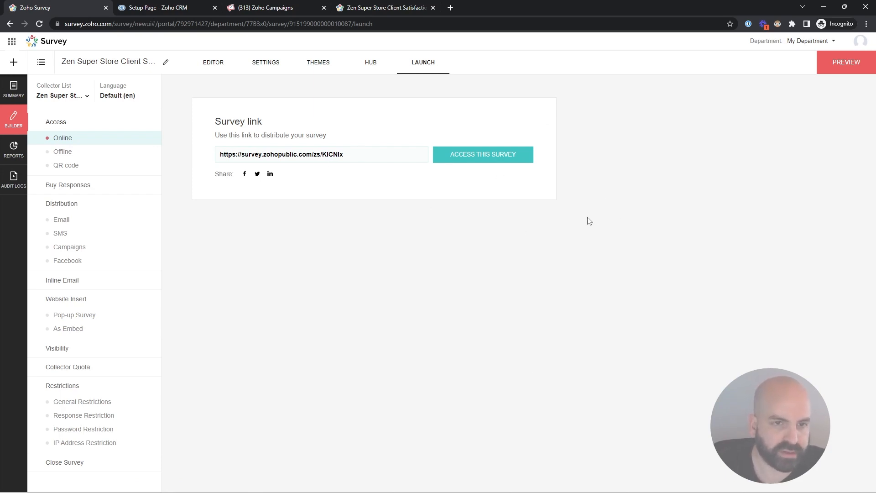
Step: Examine the survey's email distribution form, including its sender, recipients, subject, message preview and notes
left_click(63, 221)
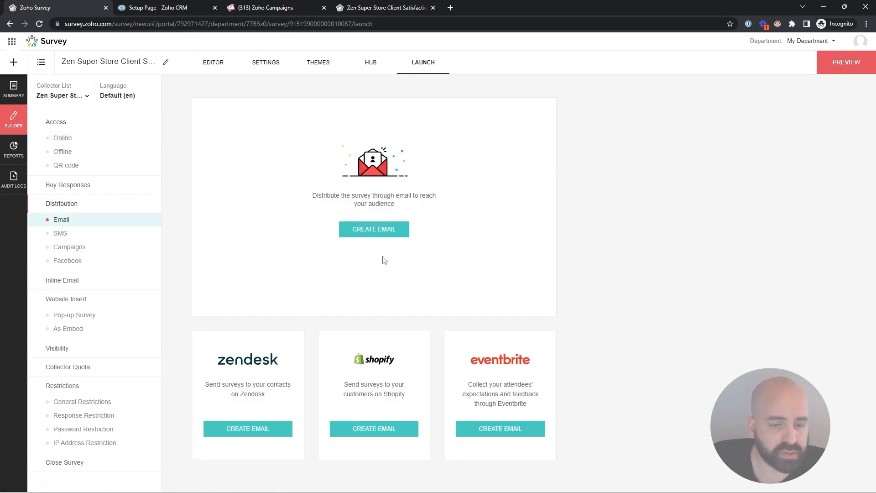
left_click(390, 231)
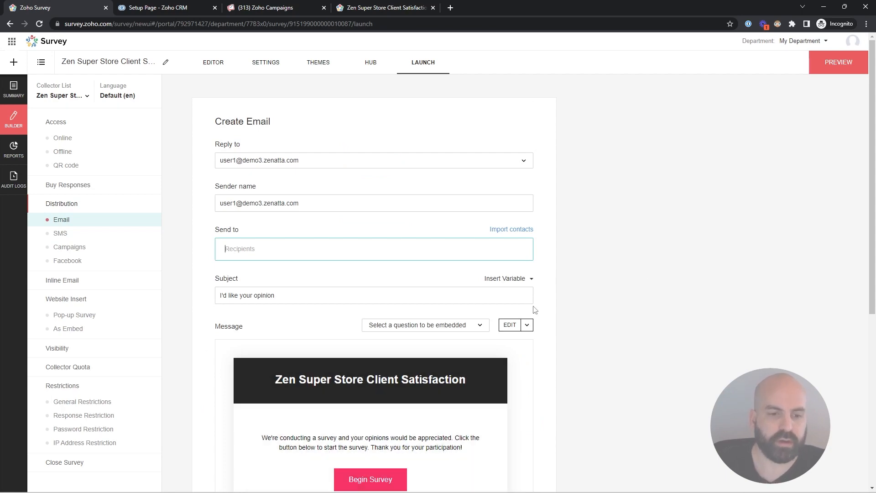
scroll(562, 310, "down", 4)
scroll(563, 381, "up", 4)
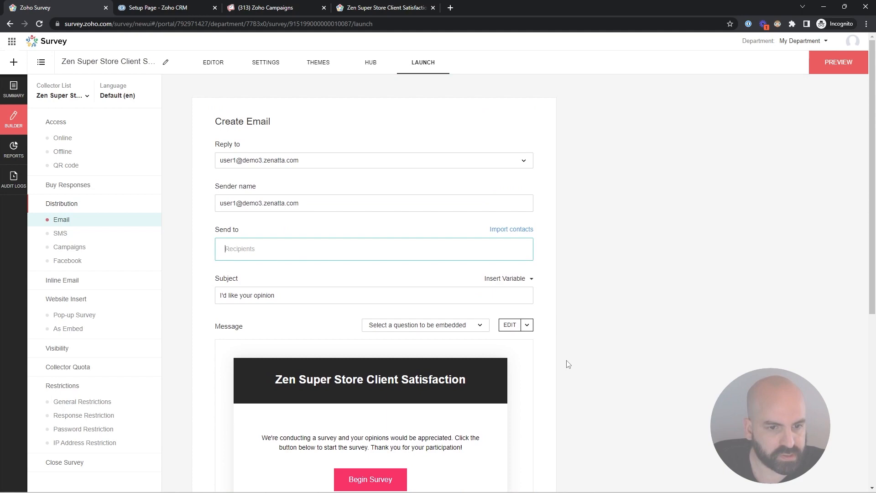
scroll(626, 324, "down", 4)
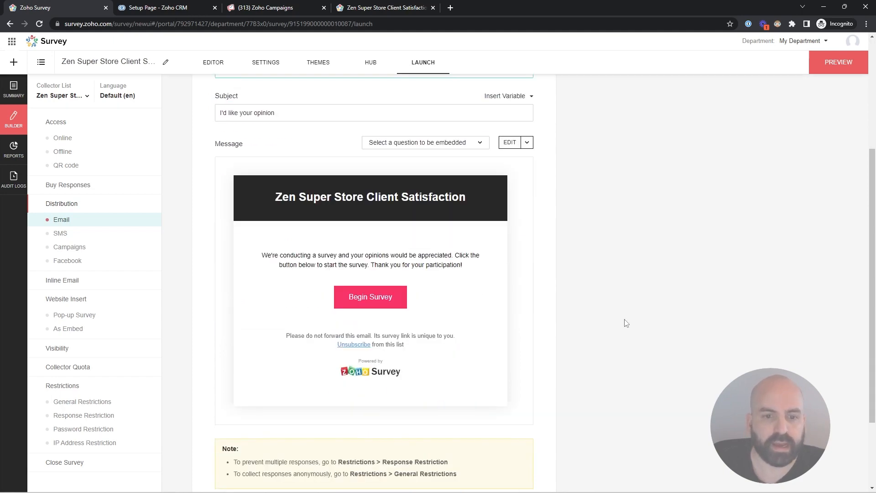
scroll(634, 190, "down", 2)
scroll(460, 383, "up", 6)
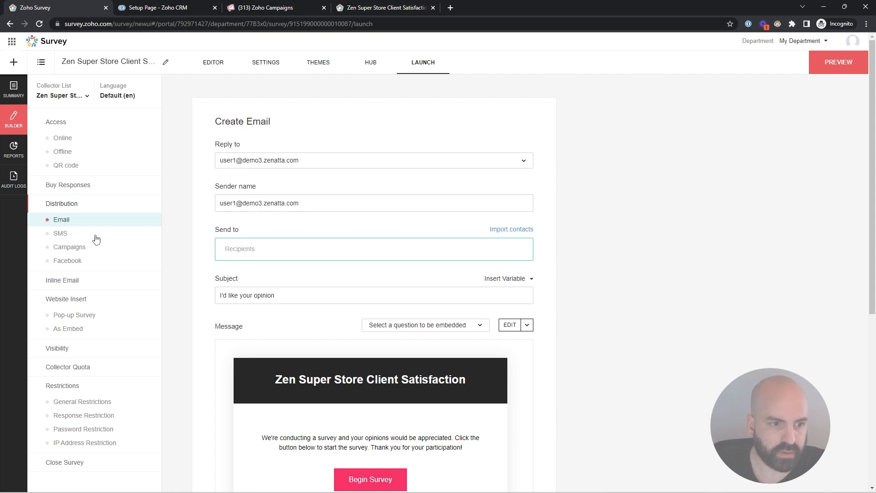
Step: Enable the response restriction of one response per email, with responses updatable until the survey is completed, and save it
left_click(97, 404)
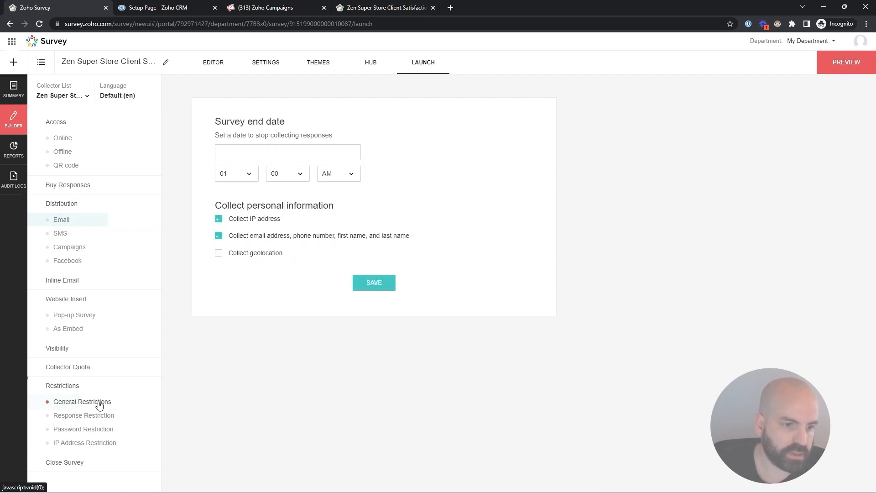
left_click(95, 415)
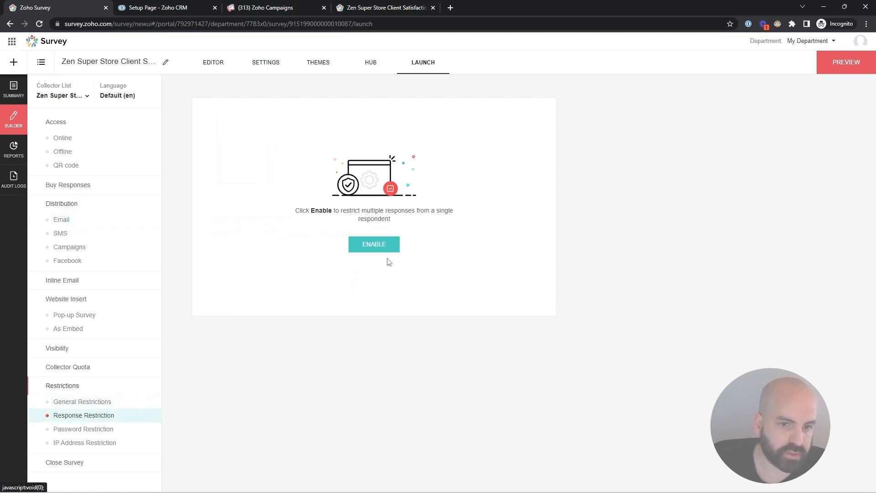
left_click(372, 246)
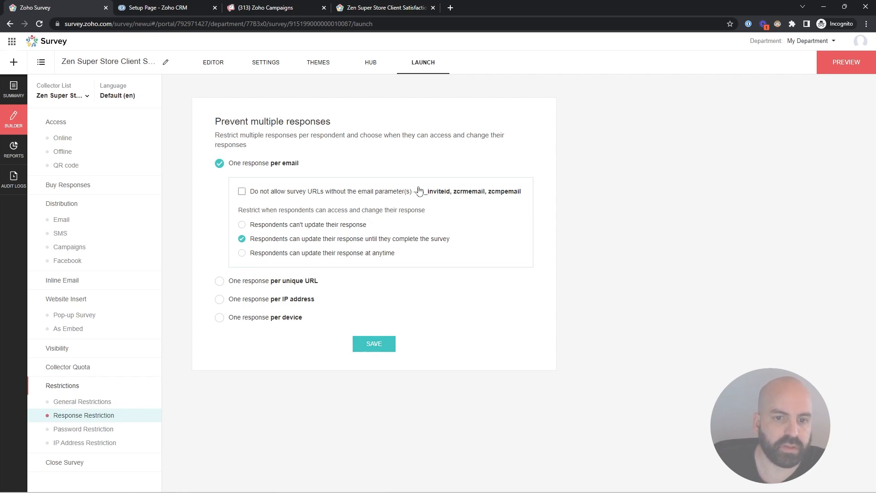
left_click(381, 348)
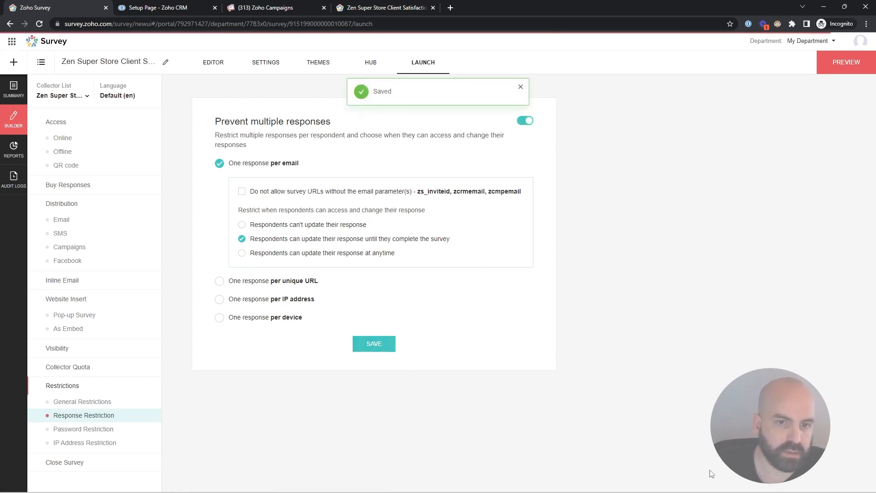
Step: View the email campaign setup that the survey's Zoho Campaigns distribution starts, and close it
left_click(66, 221)
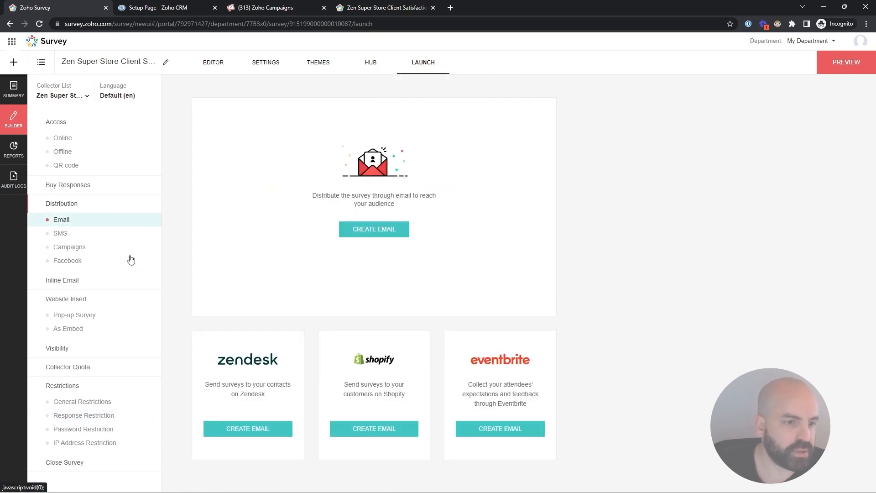
left_click(73, 249)
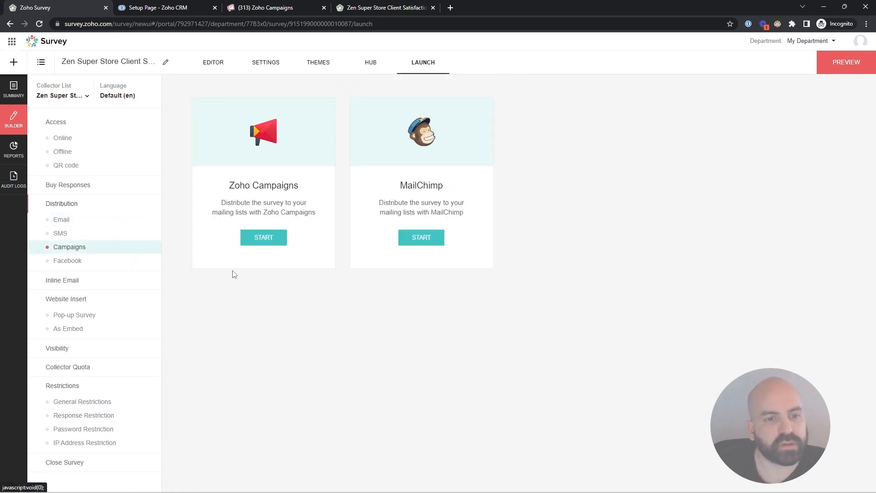
left_click(274, 244)
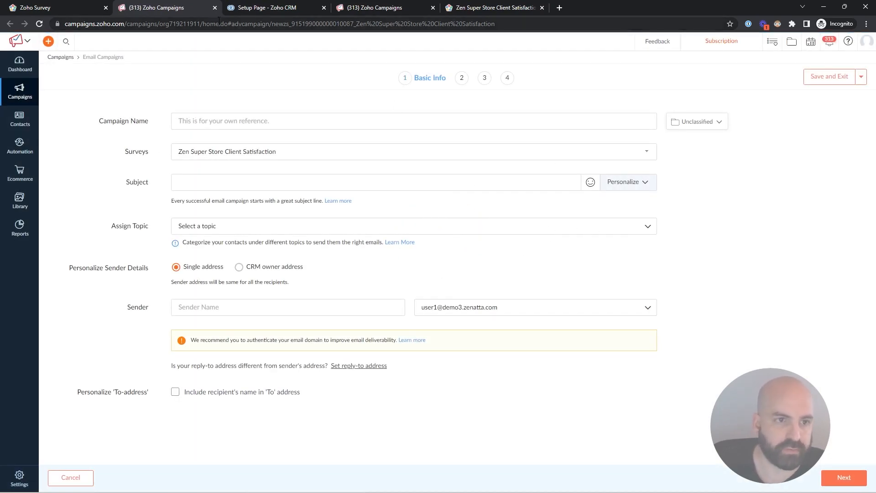
left_click(215, 8)
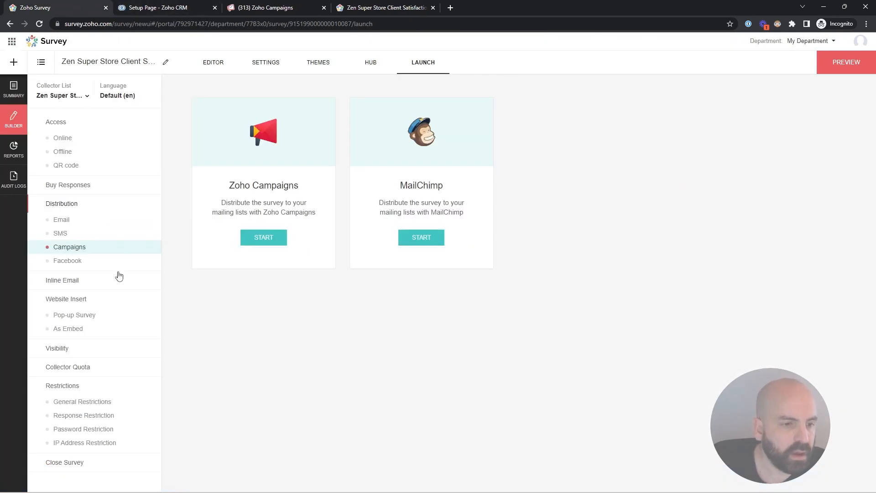
Step: Examine the website pop-up survey settings for timing, position, height and closing, and the survey's HTML and iframe embed codes
left_click(73, 285)
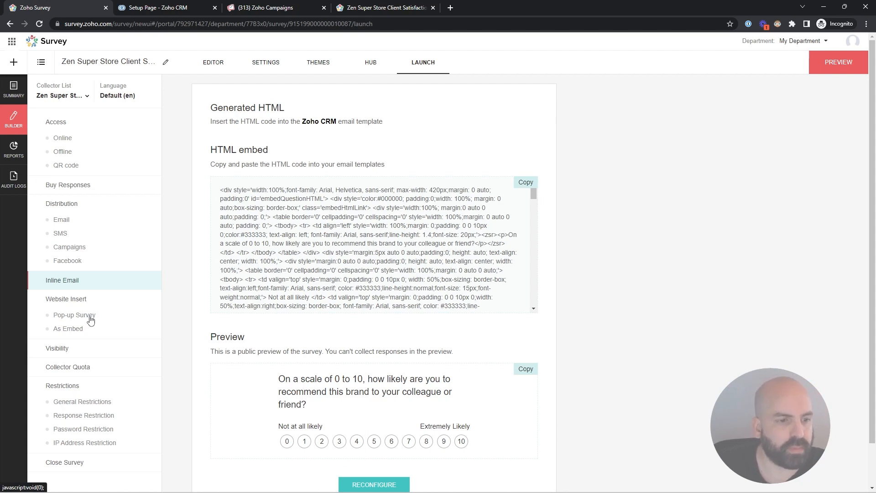
left_click(74, 315)
mouse_move(492, 482)
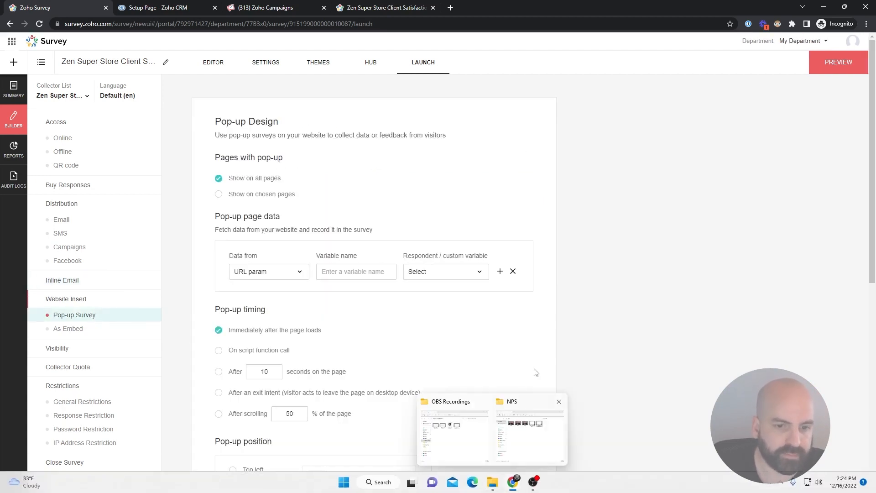
scroll(653, 314, "down", 3)
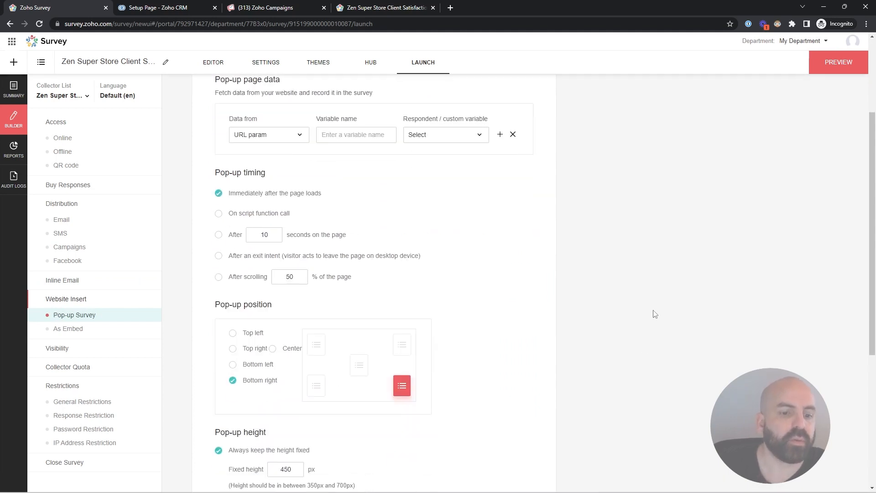
scroll(647, 237, "down", 3)
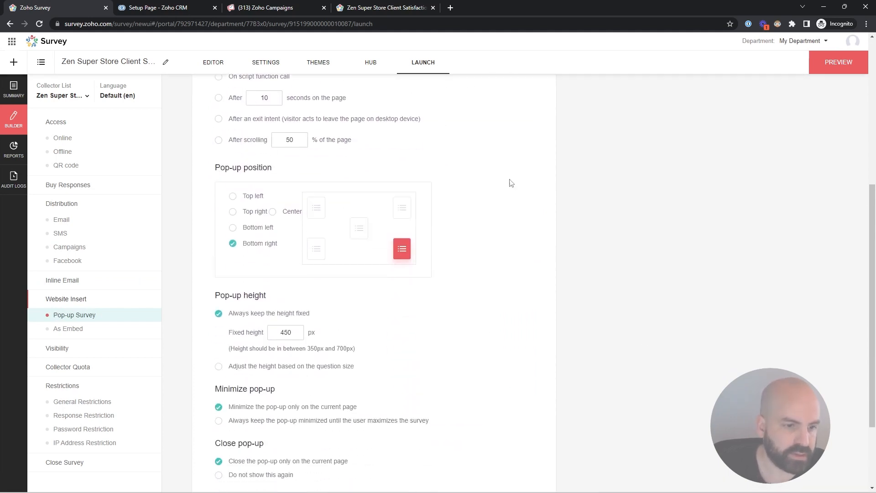
scroll(534, 315, "down", 3)
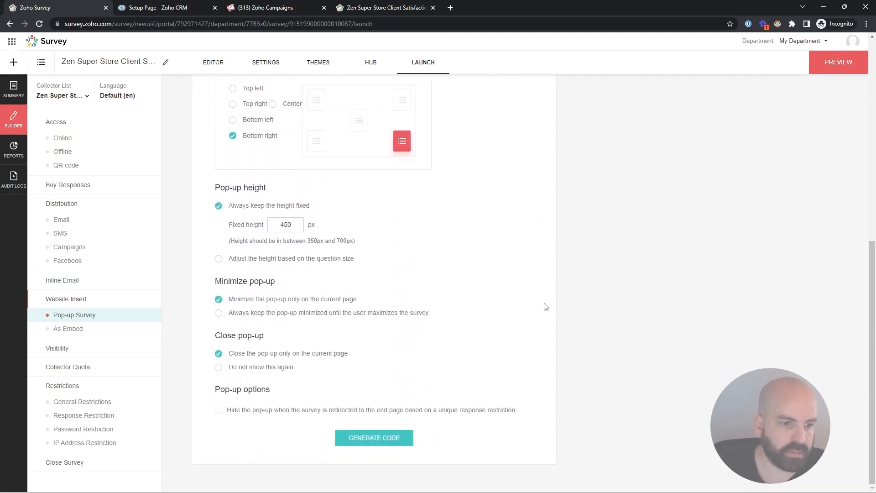
left_click(93, 329)
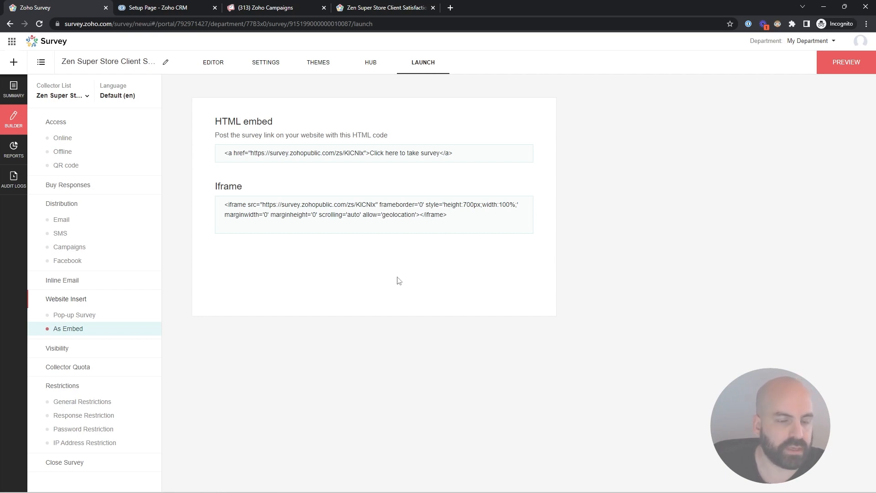
Step: Review the inline email's generated HTML code and the preview of its embedded recommendation question
left_click(68, 280)
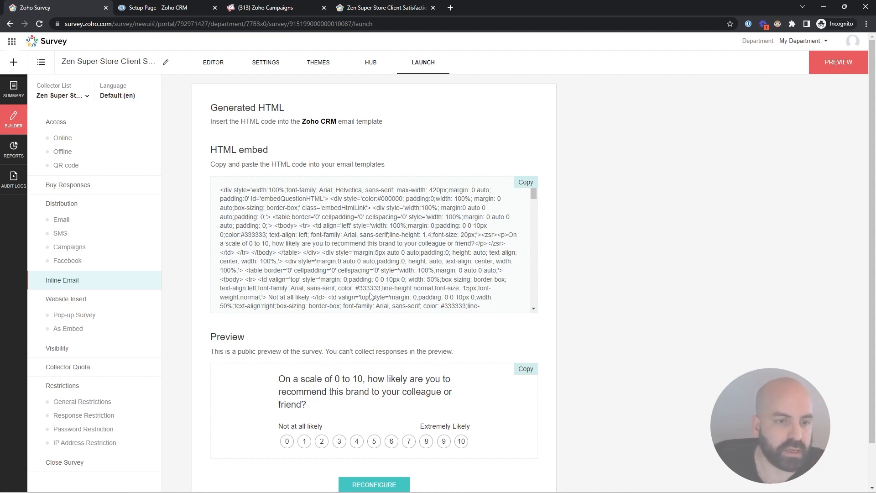
scroll(503, 333, "down", 1)
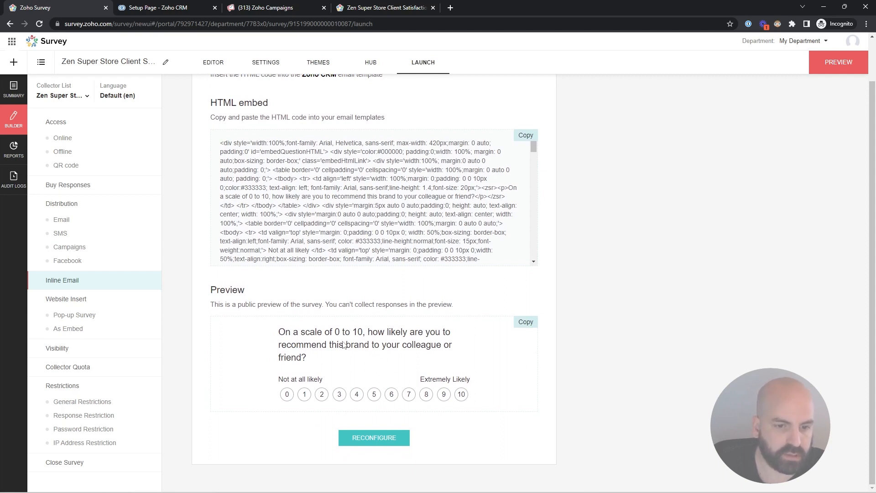
scroll(367, 355, "up", 1)
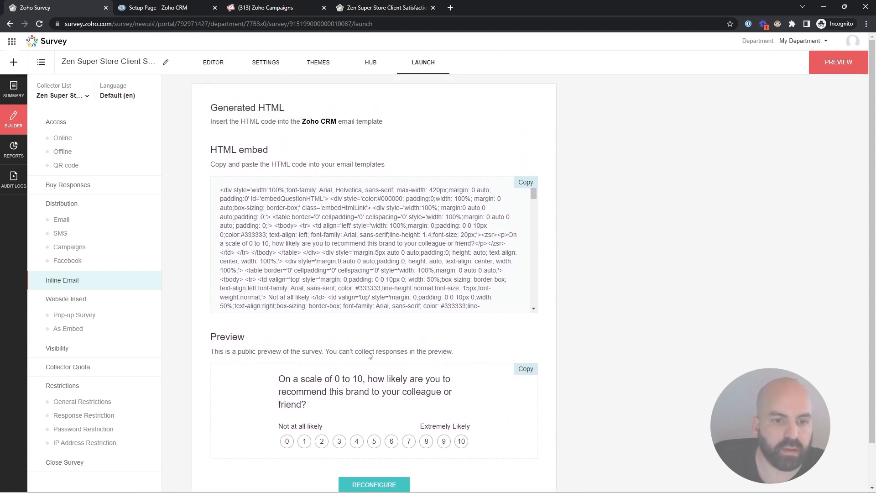
scroll(371, 357, "down", 1)
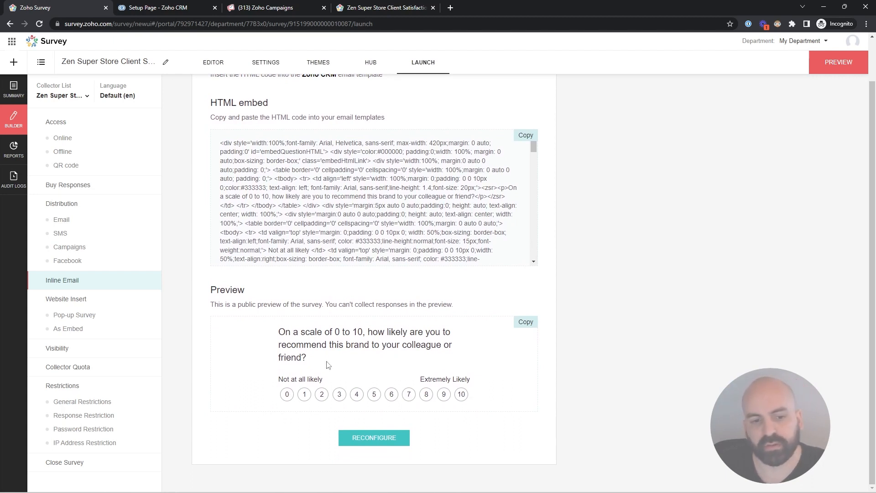
scroll(443, 272, "up", 1)
Step: Switch to Zoho CRM and discard the unsaved blank email template
left_click(179, 5)
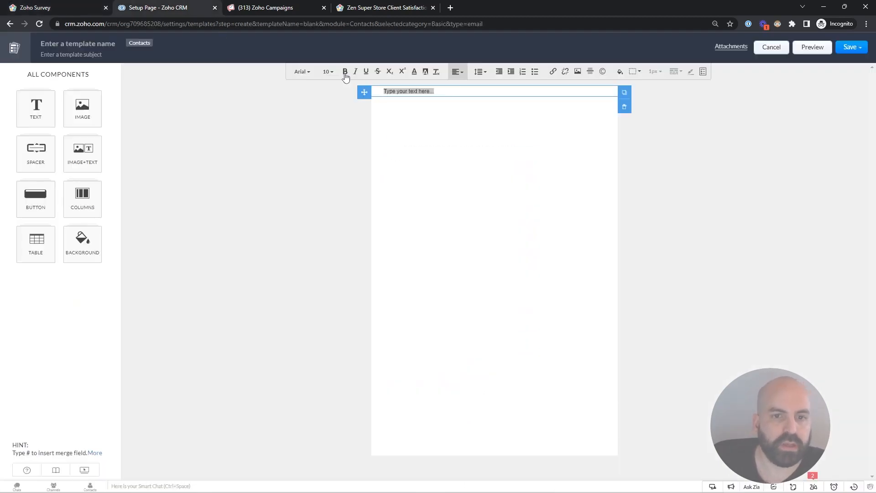
left_click(775, 50)
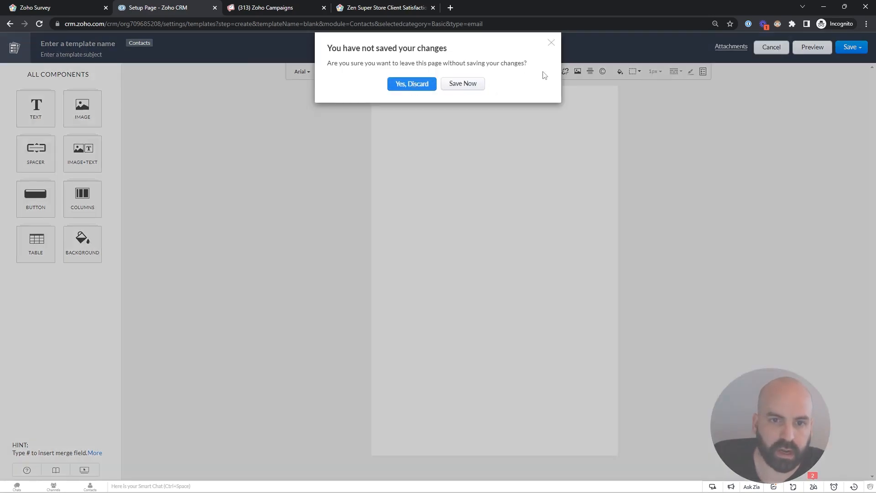
left_click(400, 86)
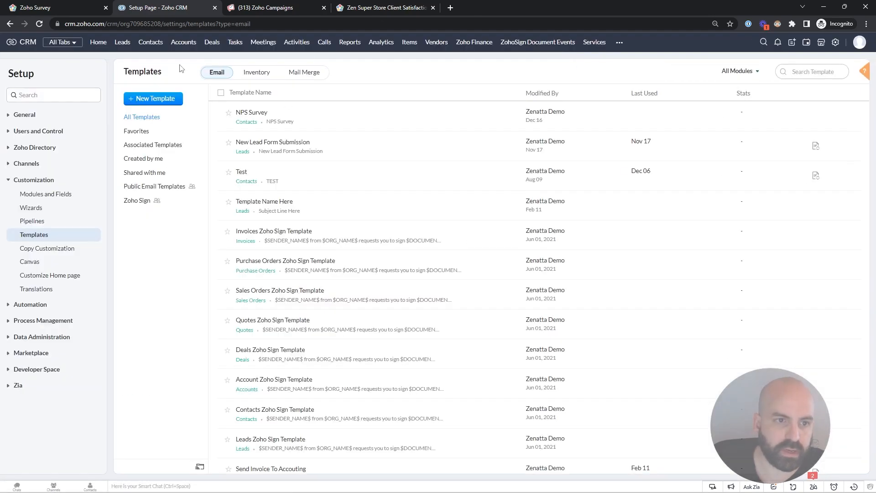
Step: Start a new email template for the Contacts module
left_click(166, 98)
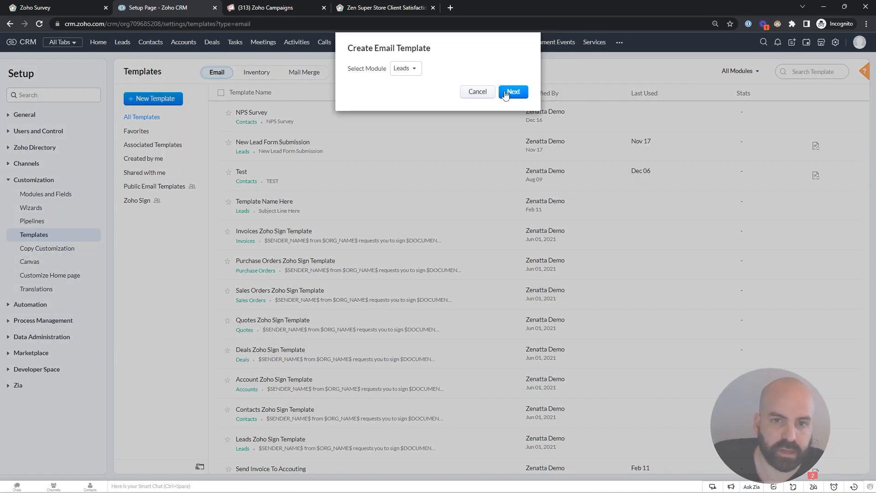
left_click(406, 69)
left_click(414, 96)
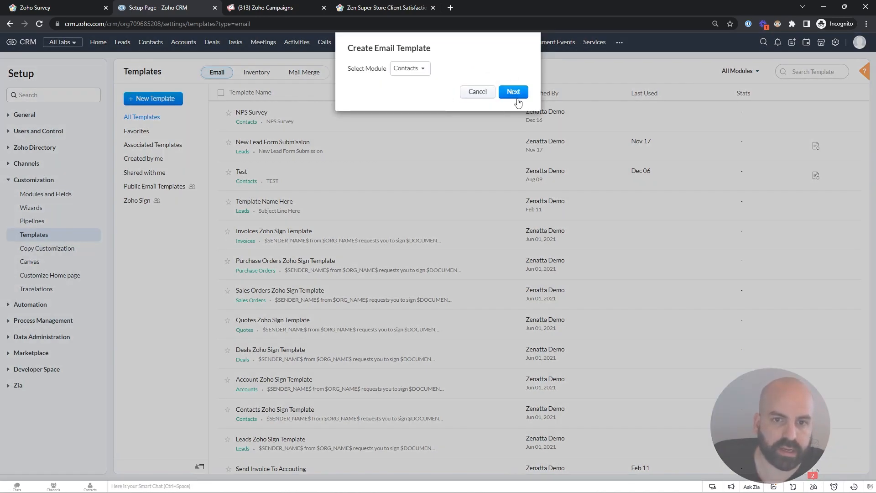
left_click(514, 93)
Step: Return to Zoho Survey, reconfigure the inline email with the 0 to 10 recommendation question for Zoho CRM, and copy the generated HTML
left_click(88, 8)
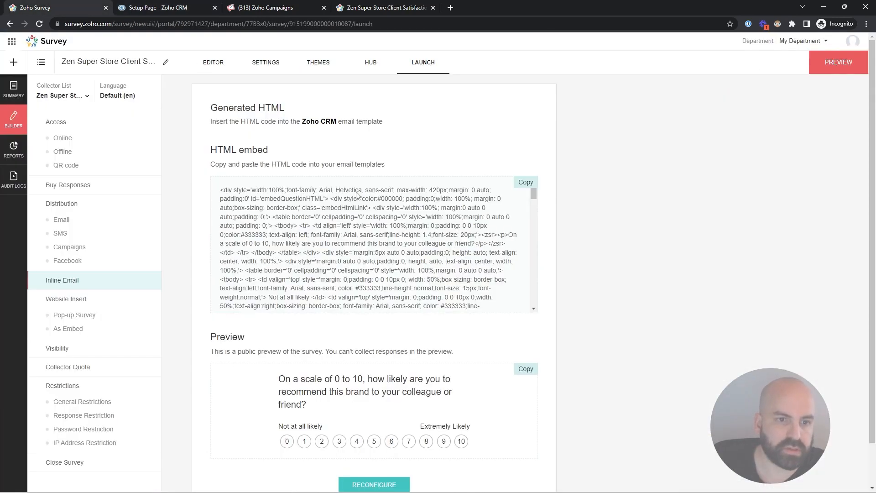
scroll(459, 309, "down", 3)
left_click(397, 484)
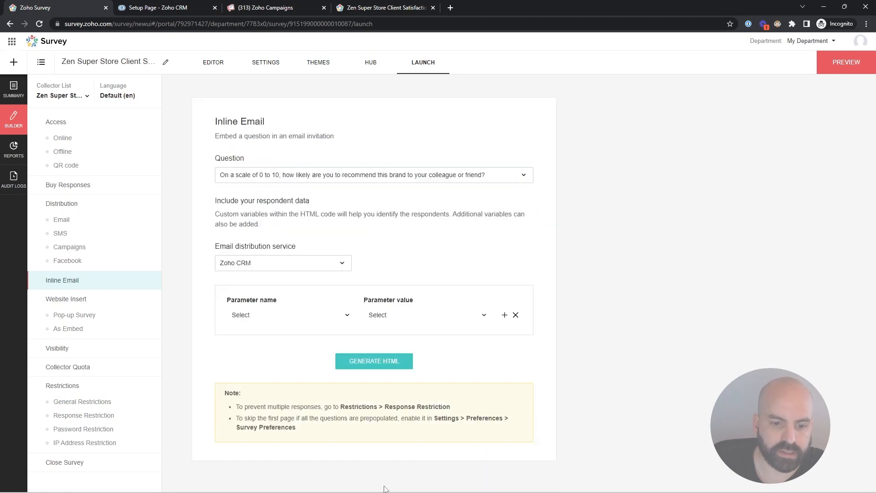
left_click(255, 177)
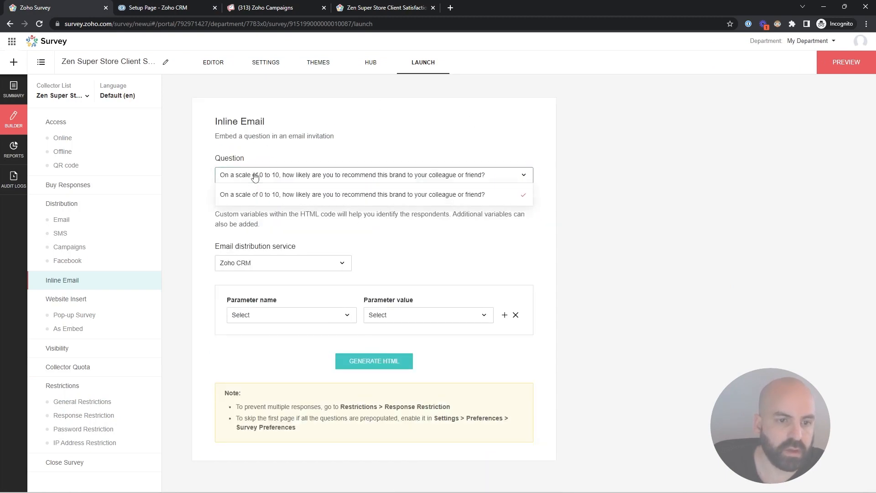
left_click(282, 197)
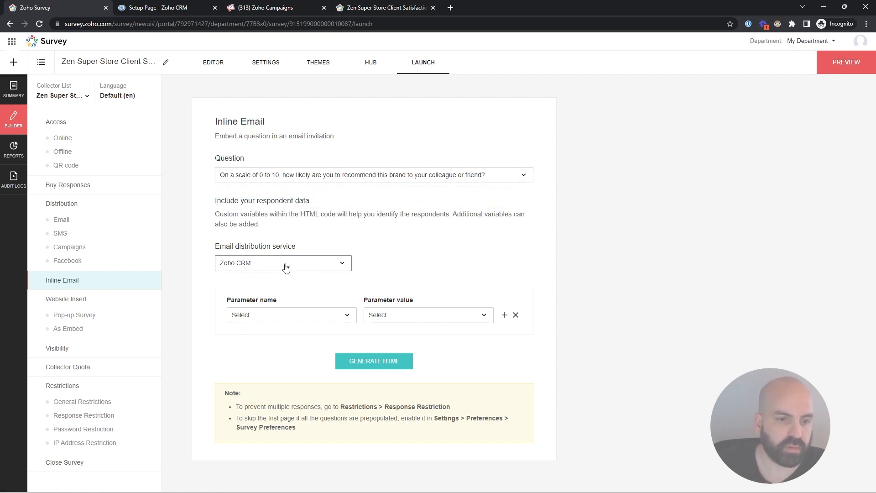
left_click(372, 366)
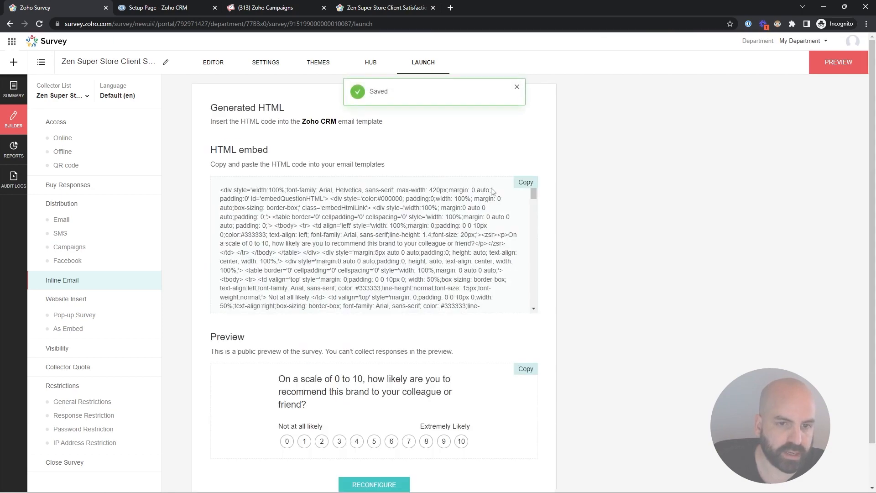
left_click(525, 183)
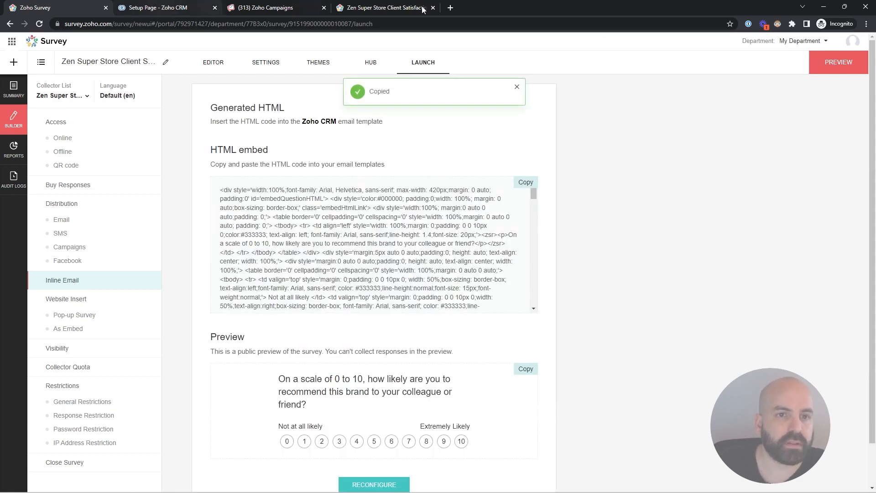
Step: In a blank Contacts email template in Zoho CRM, insert the link to My Department's Zen Super Store Client Satisfaction survey
left_click(139, 6)
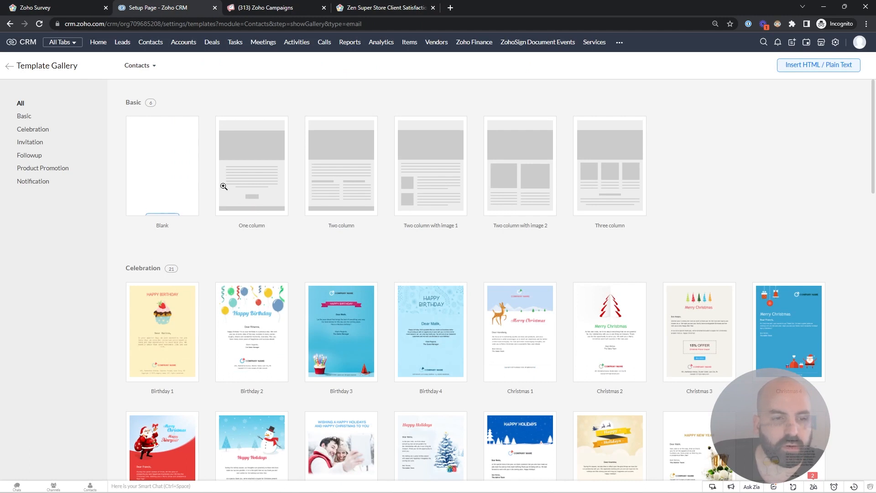
mouse_move(190, 196)
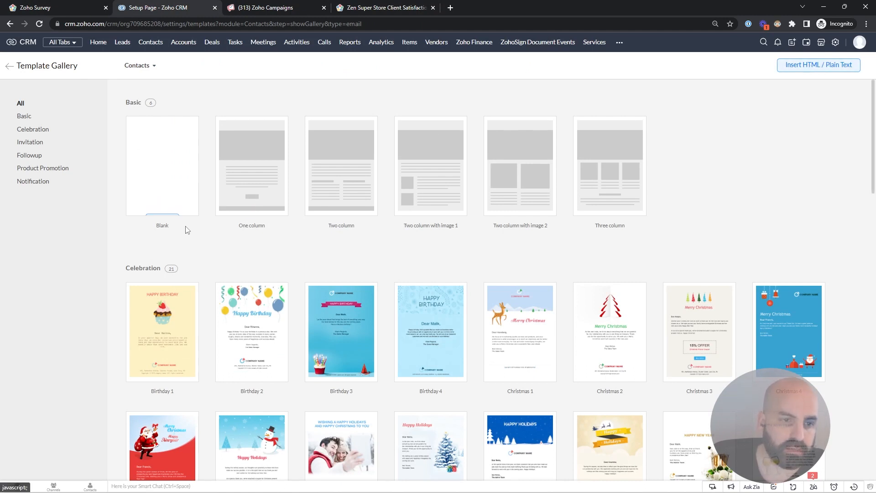
left_click(160, 209)
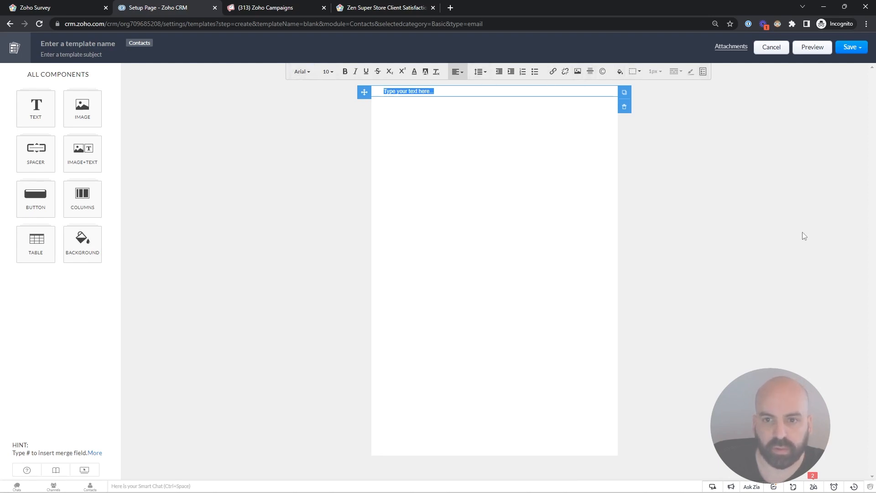
left_click(703, 72)
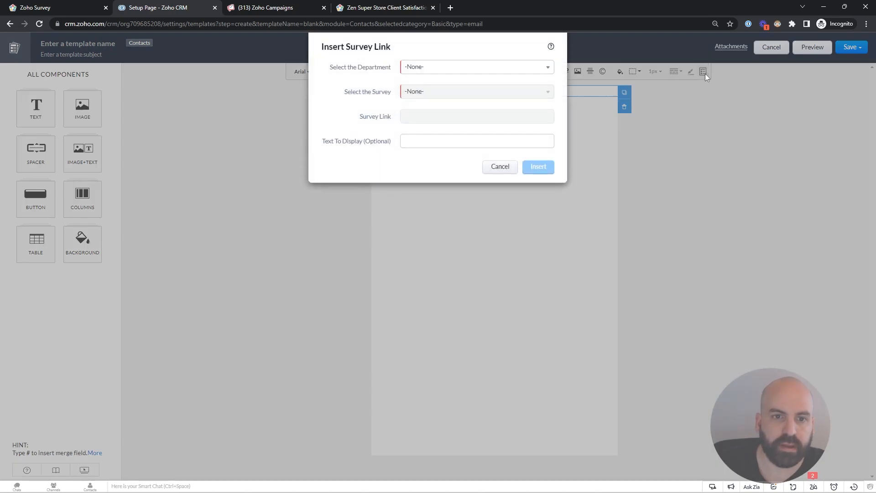
left_click(492, 68)
left_click(470, 94)
left_click(468, 94)
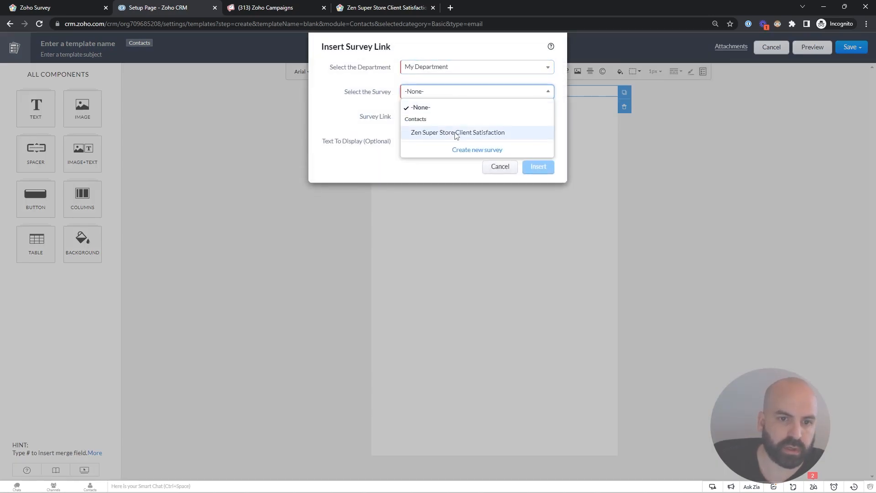
left_click(455, 134)
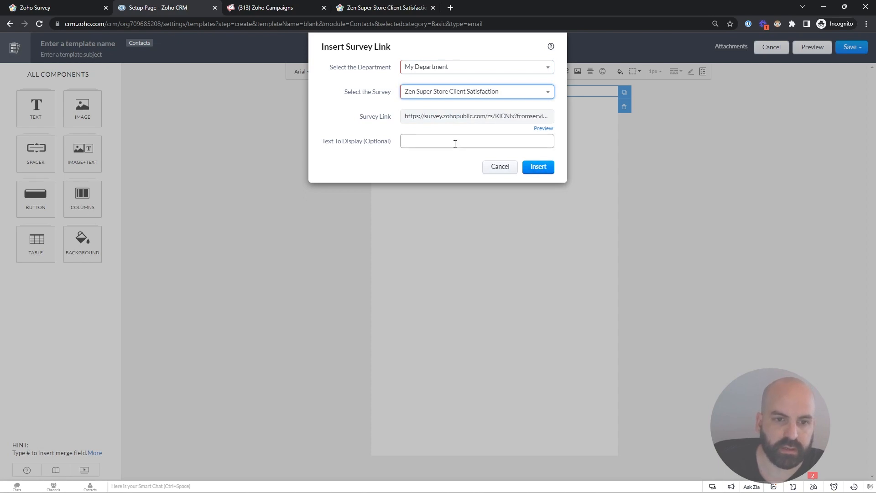
left_click(540, 167)
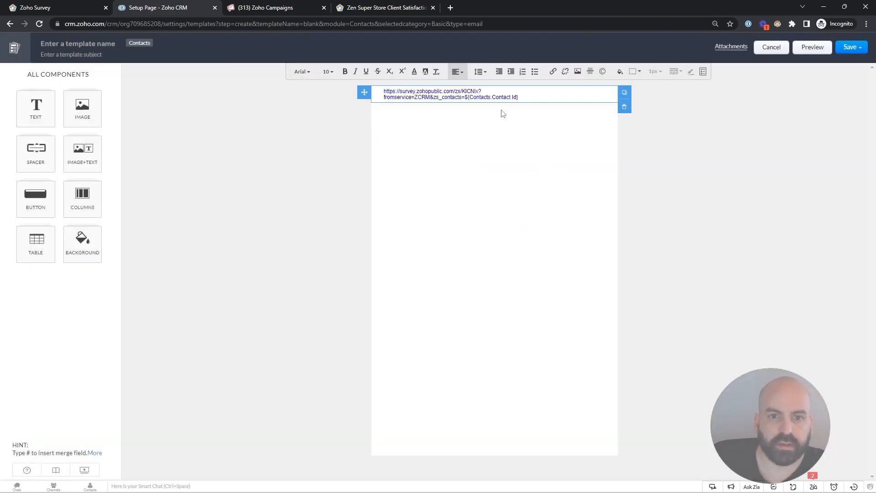
Step: Select the inserted survey link to look it over, and discard the new template without saving
left_click_drag(543, 95, 351, 78)
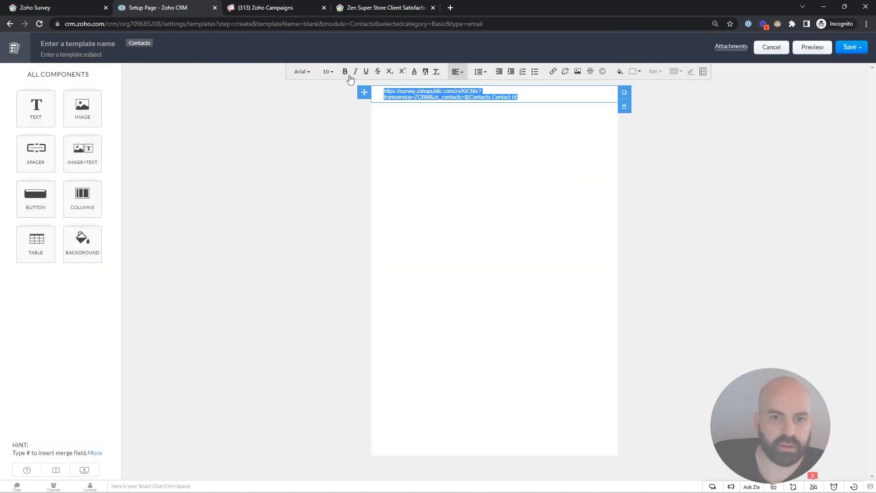
left_click(477, 137)
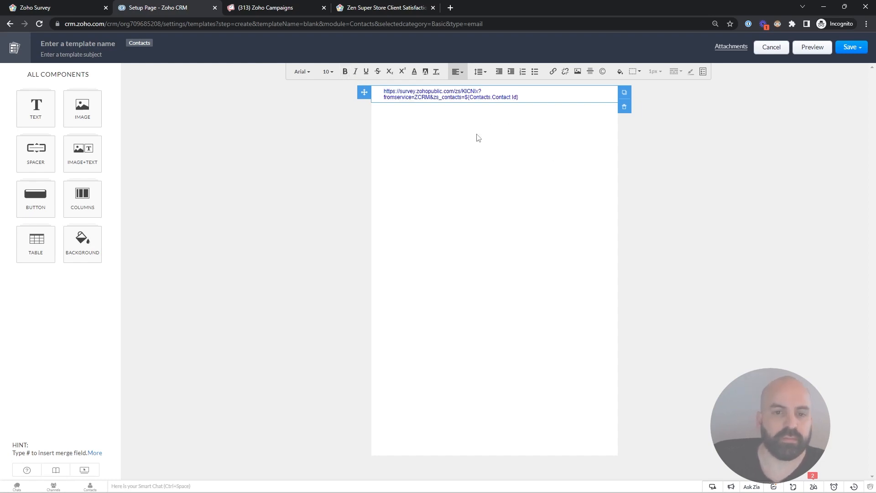
left_click(769, 49)
left_click(411, 84)
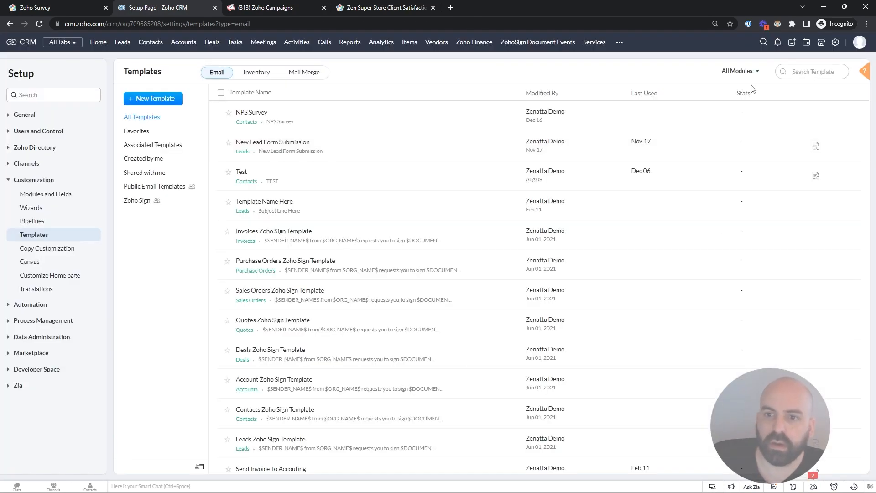
Step: Start another email template for the Contacts module, using the HTML / plain text editor
left_click(150, 98)
left_click(413, 70)
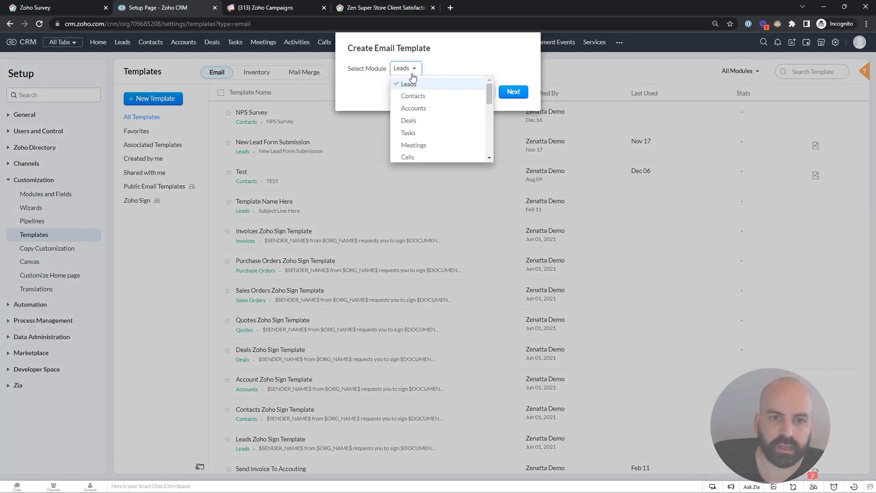
left_click(413, 93)
left_click(513, 92)
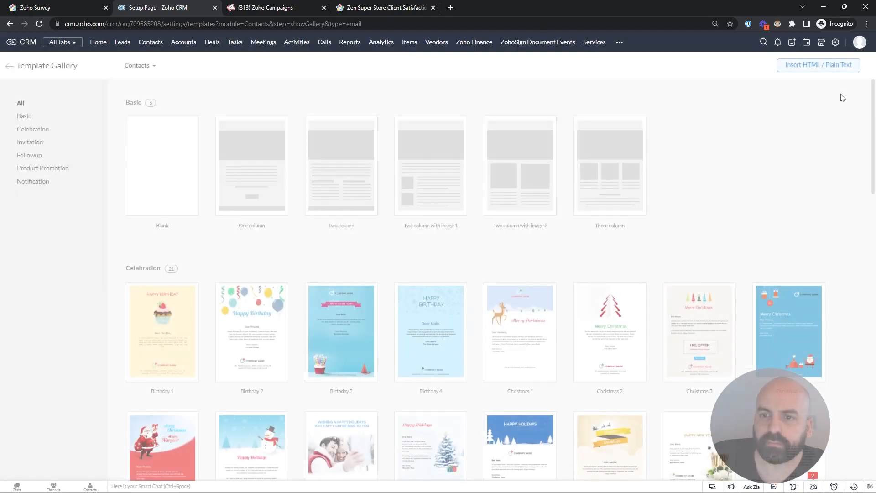
left_click(831, 67)
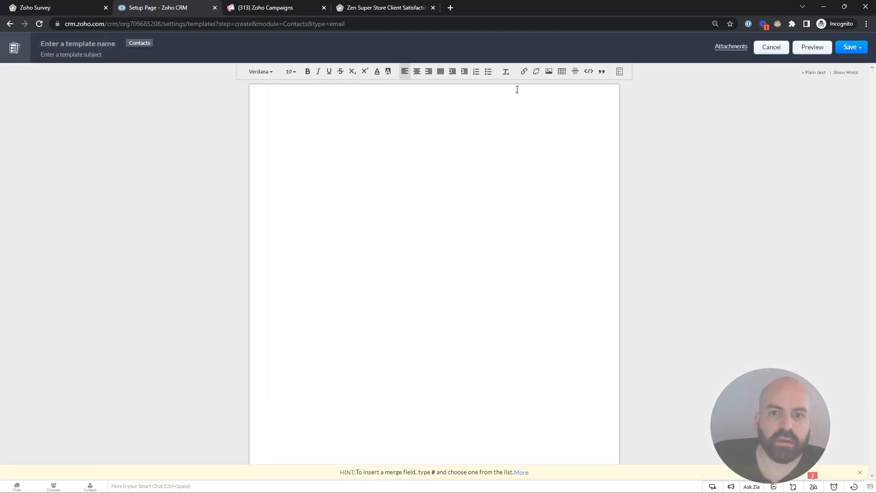
Step: Try to insert the copied survey HTML inside the style section of the template's source code
left_click(590, 73)
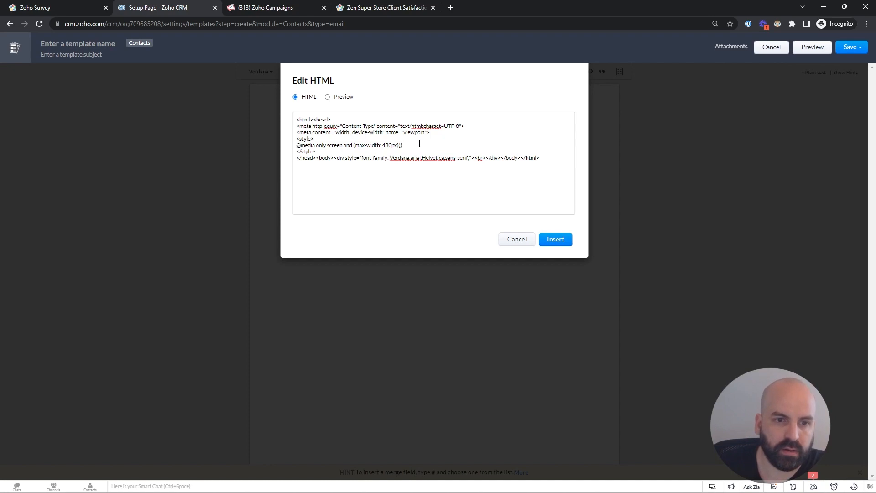
left_click(361, 138)
key("Return")
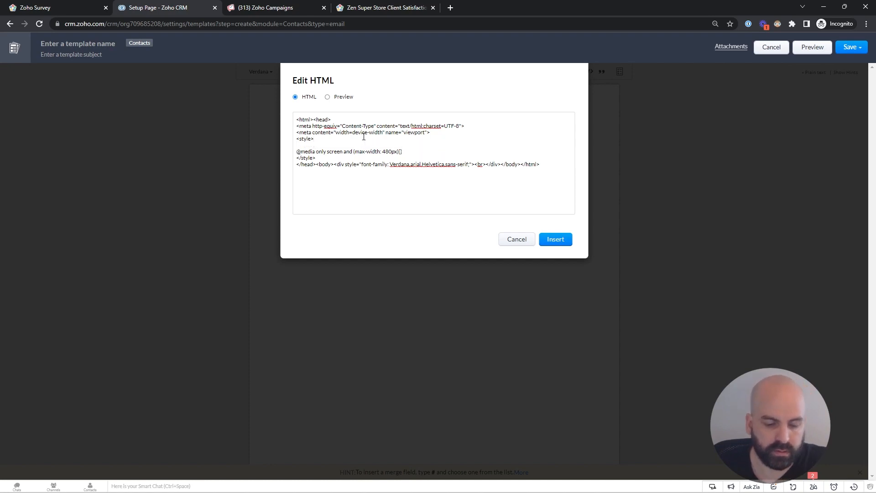
key("ctrl+v")
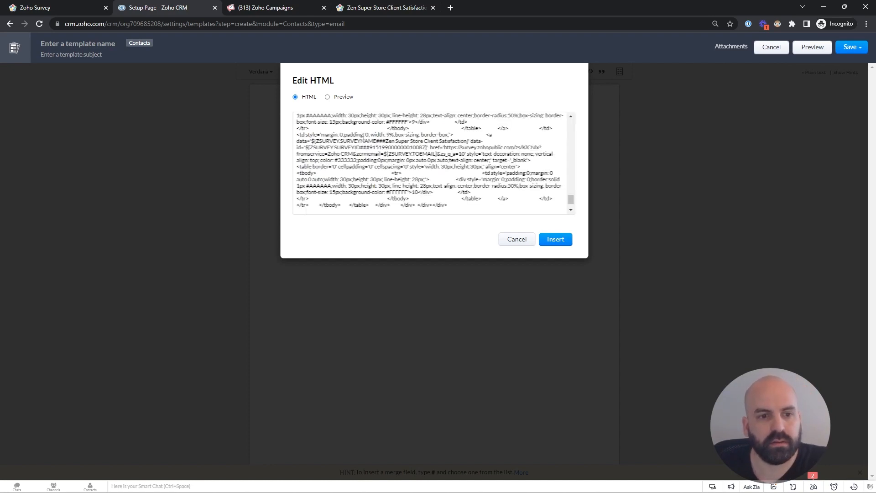
left_click(556, 240)
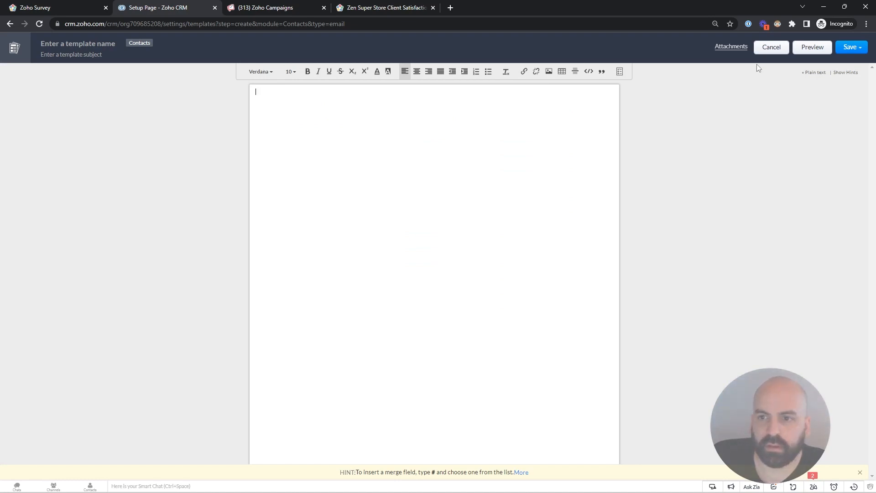
Step: Replace the template's entire HTML source with the copied code of the 0 to 10 recommendation question
left_click(589, 71)
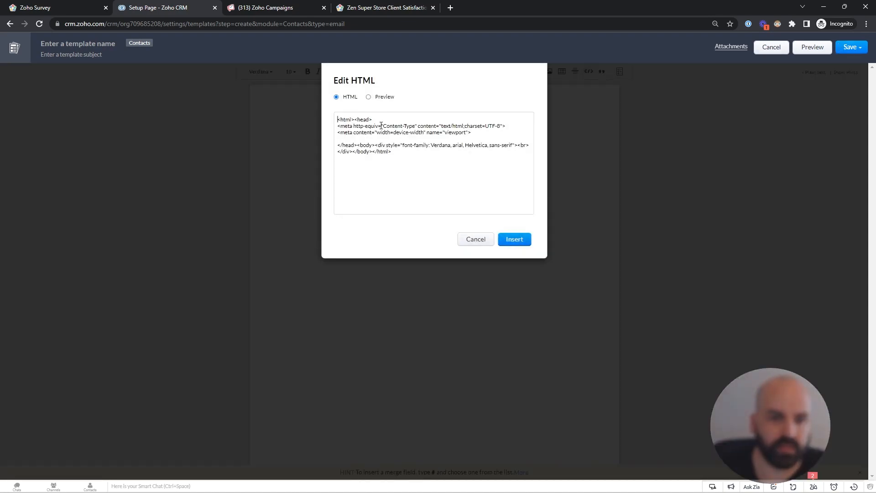
key("ctrl+a")
key("ctrl+v")
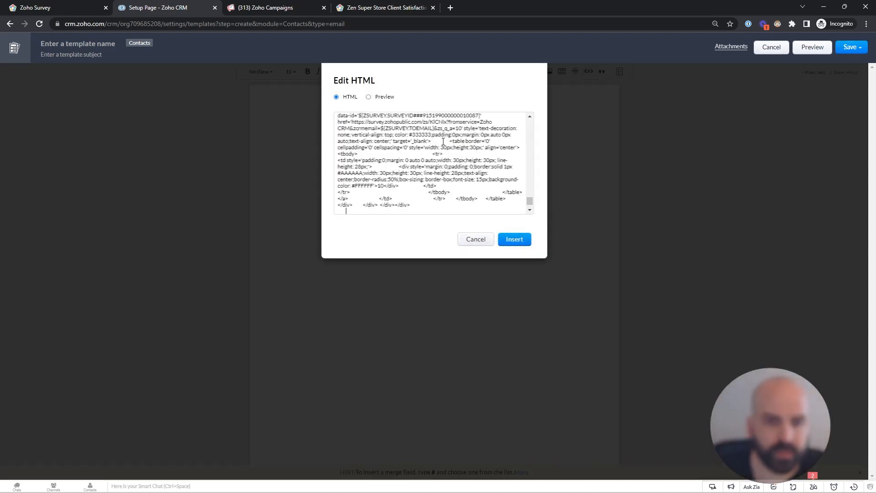
left_click(515, 239)
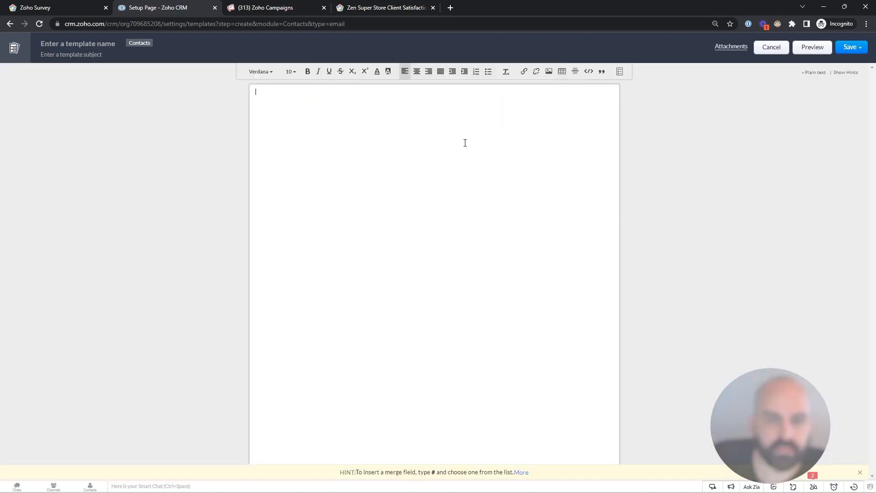
left_click(589, 72)
key("ctrl+a")
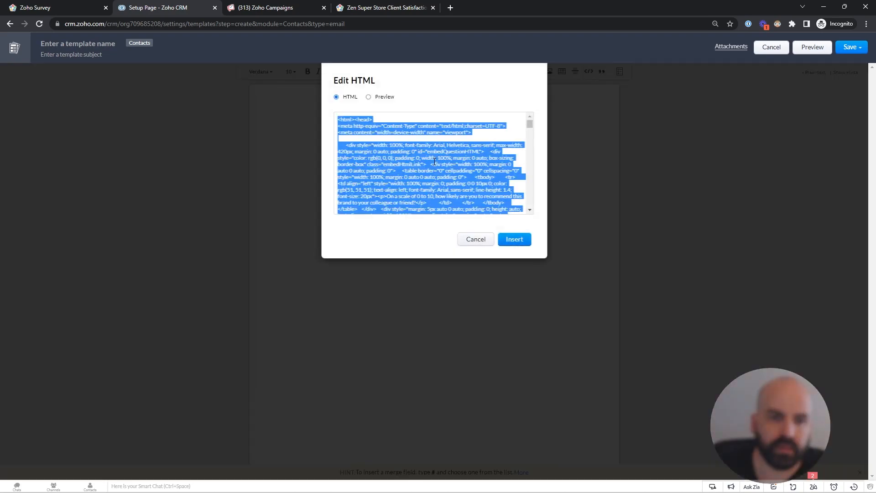
key("ctrl+v")
left_click(514, 239)
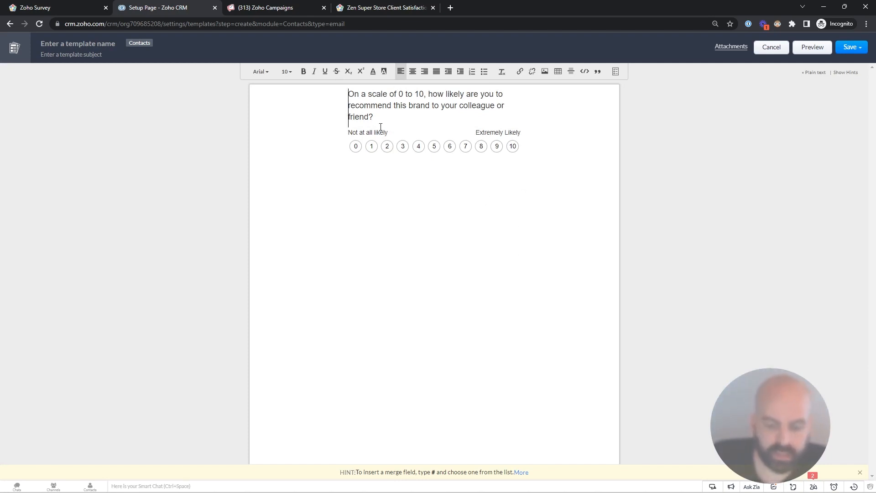
Step: Add two blank lines above the recommendation question, and discard the new template without saving
key("Return")
key("Return")
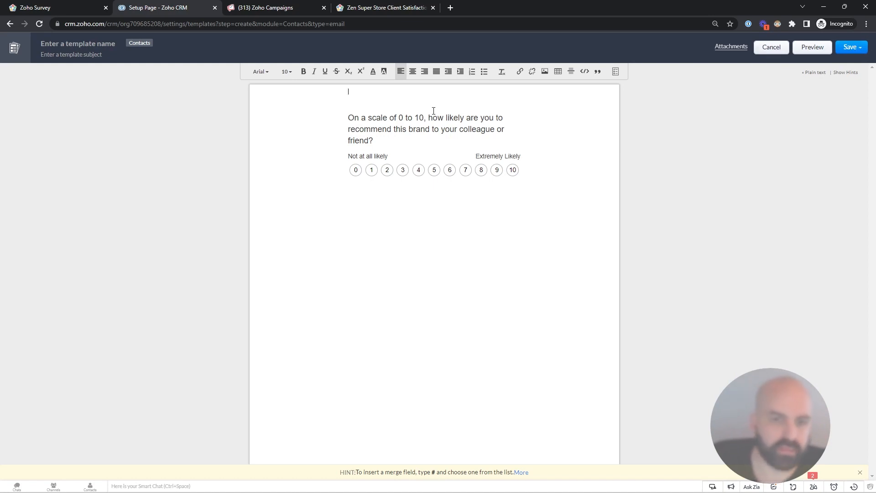
left_click(780, 53)
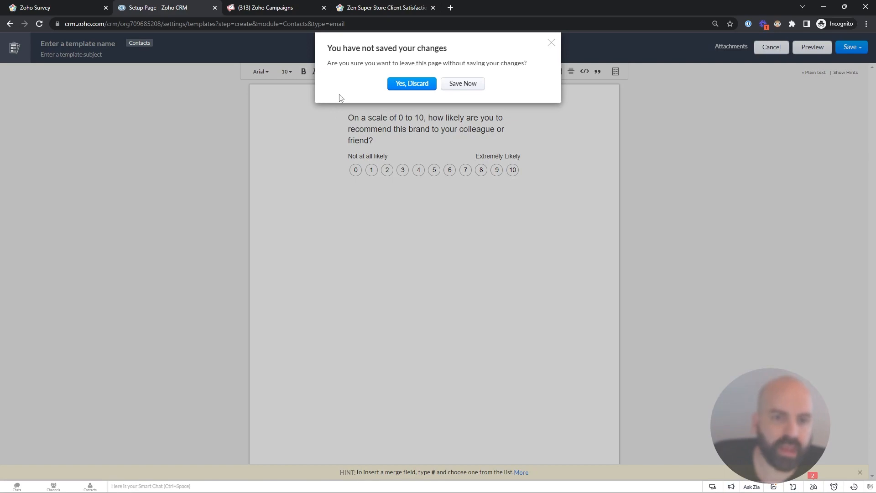
left_click(404, 84)
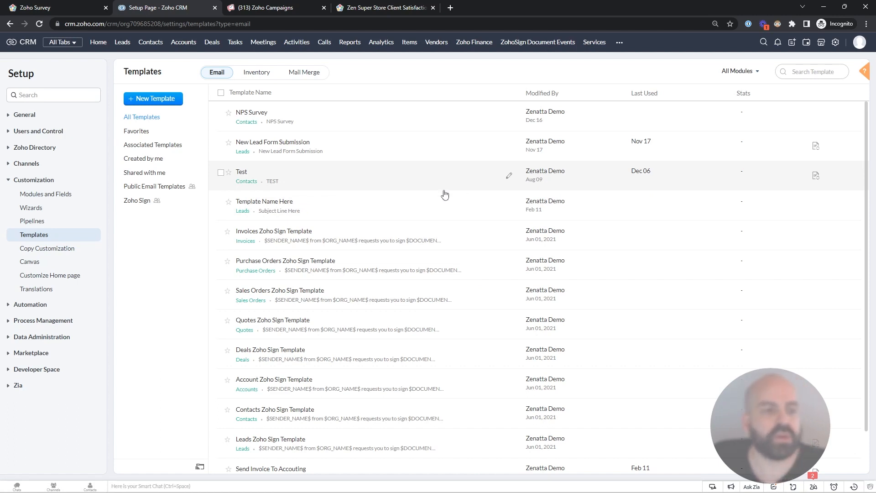
Step: In the automation's workflow rules, start a new rule for the Contacts module named Send NPS Survey
left_click(57, 305)
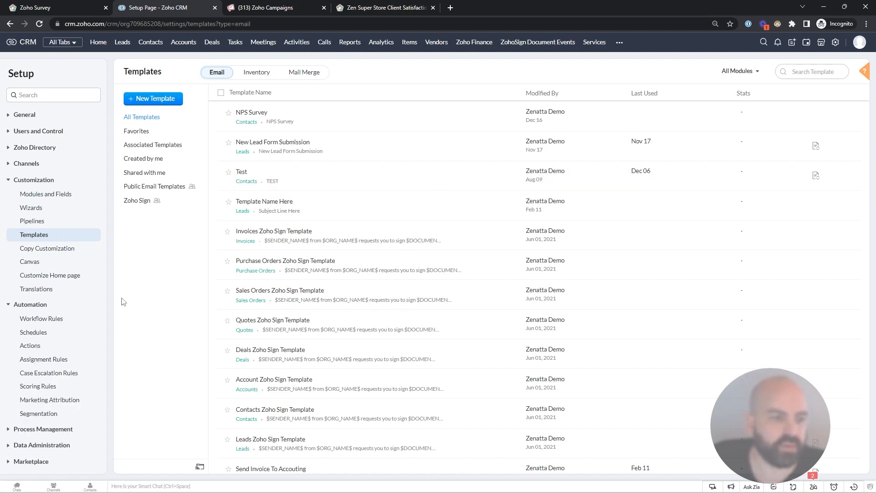
left_click(43, 319)
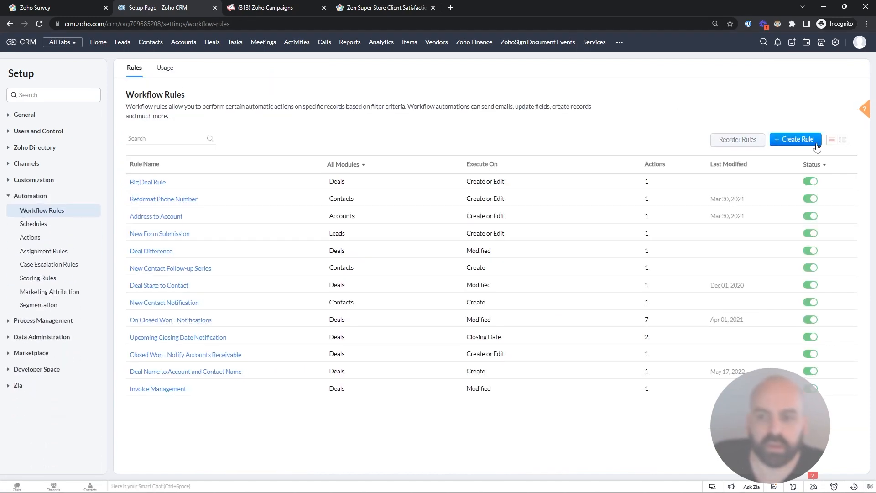
left_click(798, 139)
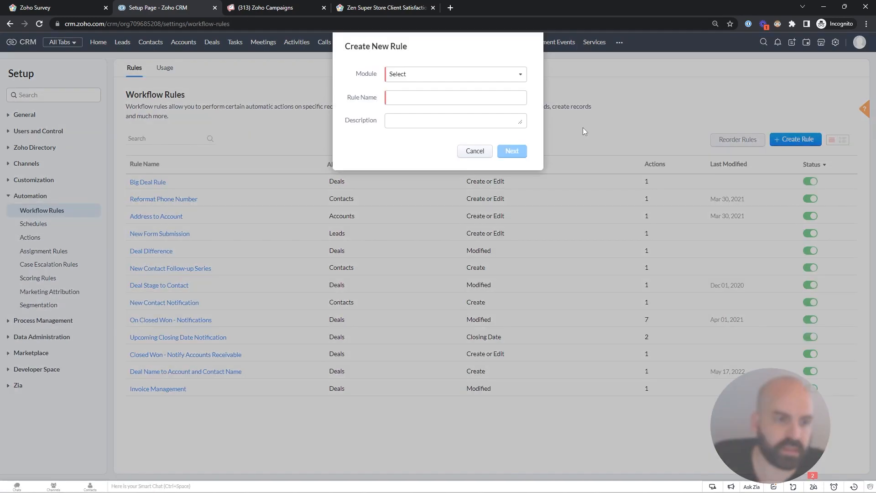
left_click(475, 150)
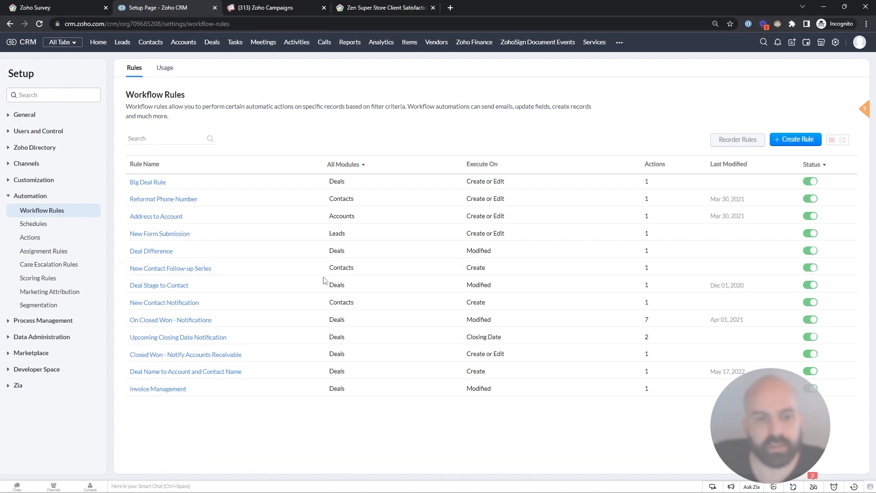
left_click(796, 140)
left_click(426, 76)
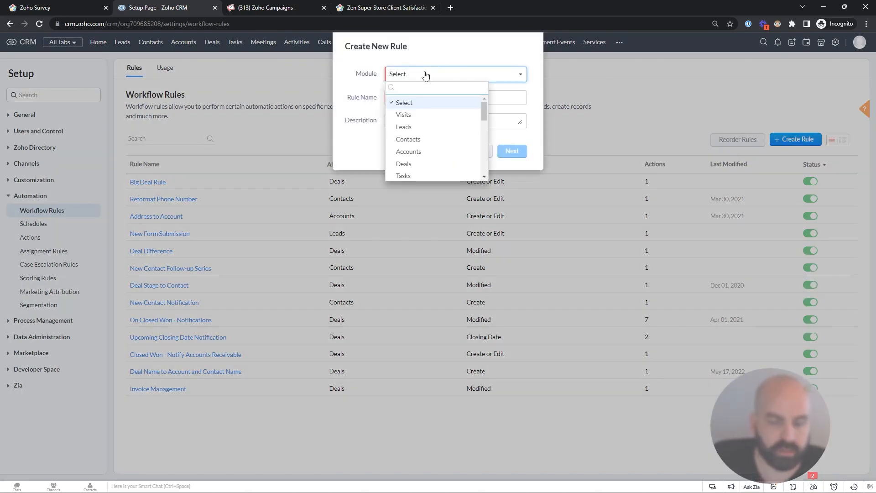
left_click(408, 139)
left_click(416, 96)
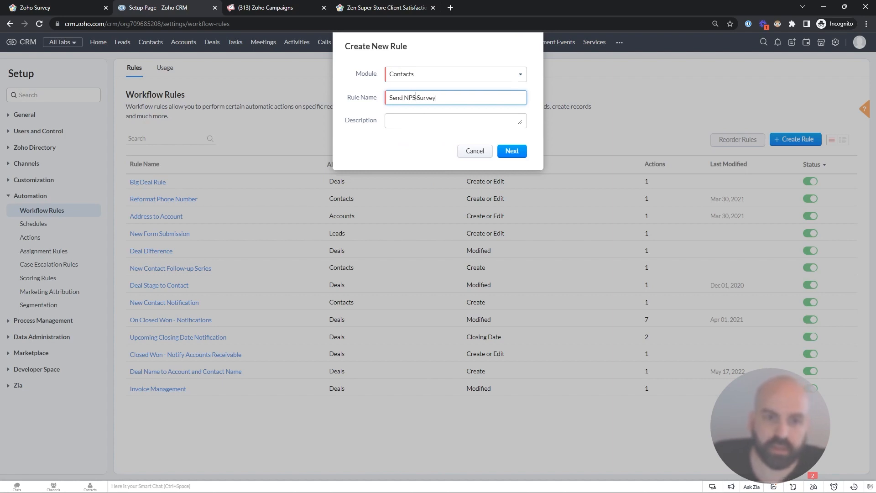
left_click(512, 151)
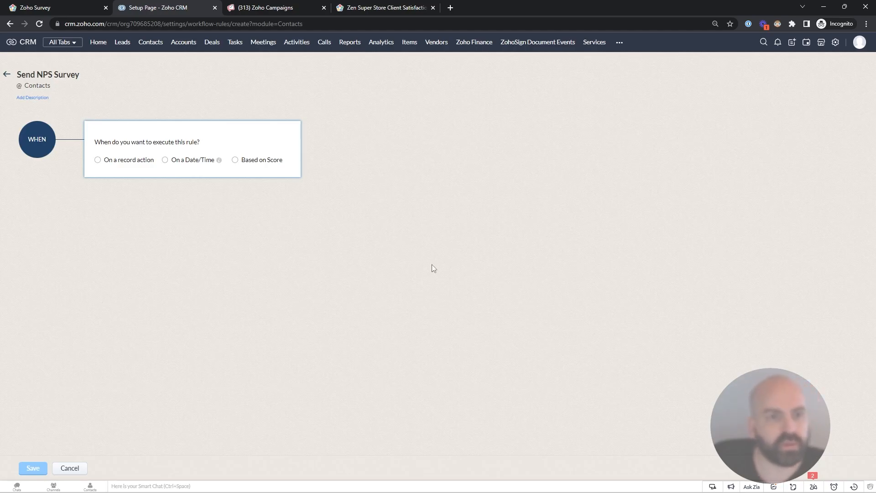
Step: Leave the workflow rule unsaved and view the list of all contacts in Zoho CRM
left_click(263, 7)
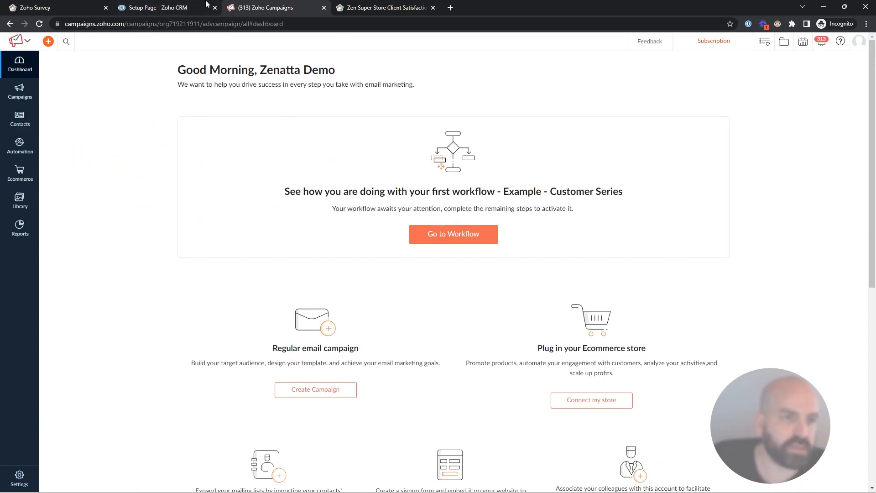
left_click(165, 4)
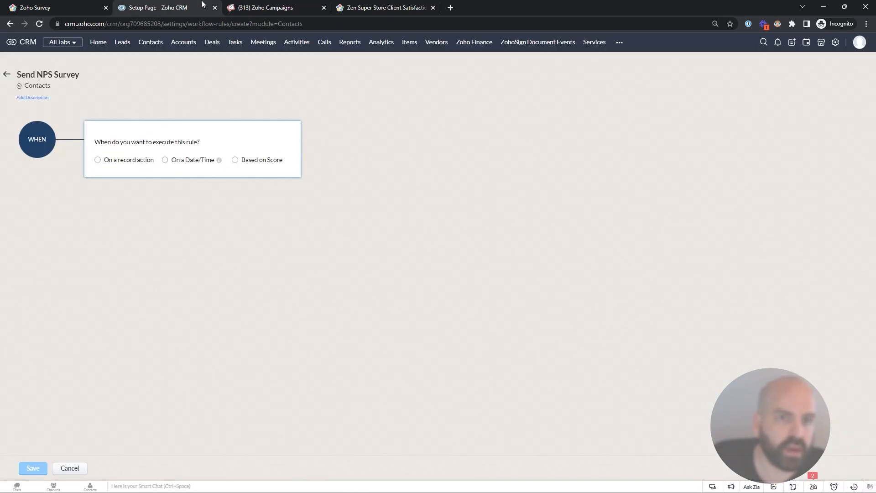
left_click(146, 43)
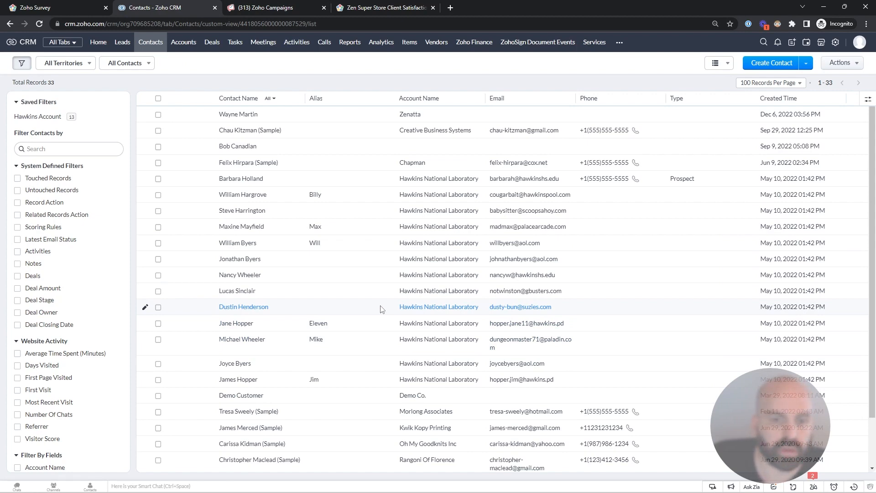
Step: Switch to Zoho Campaigns and start creating a new email campaign from the email campaigns list
left_click(281, 6)
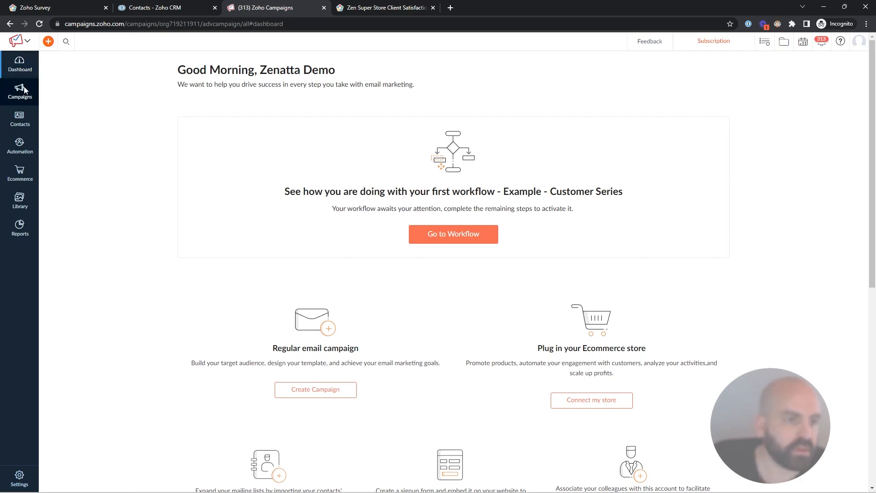
mouse_move(7, 93)
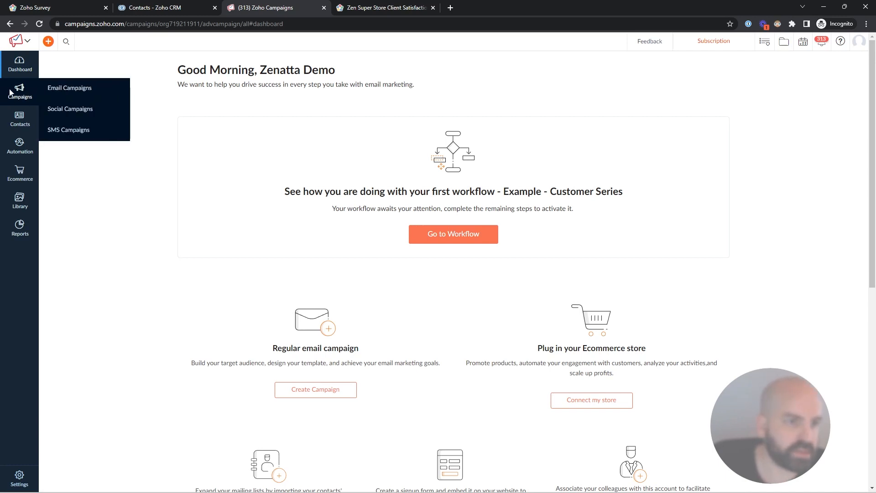
left_click(71, 89)
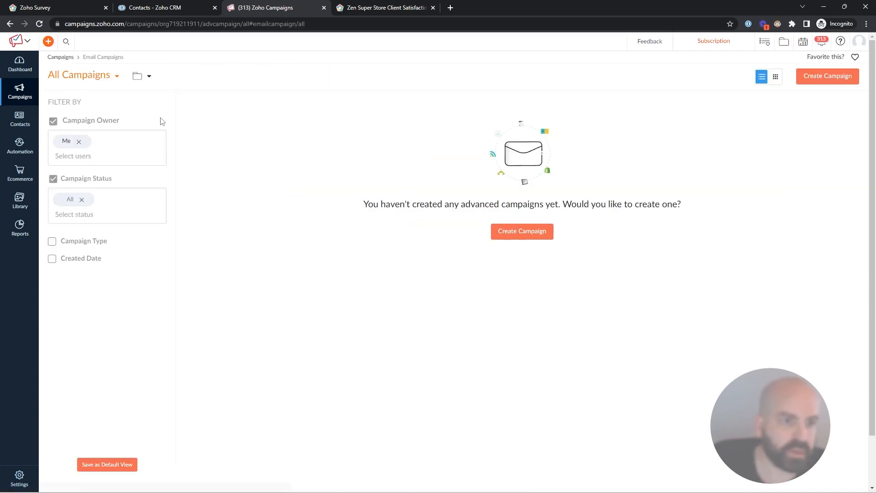
left_click(521, 234)
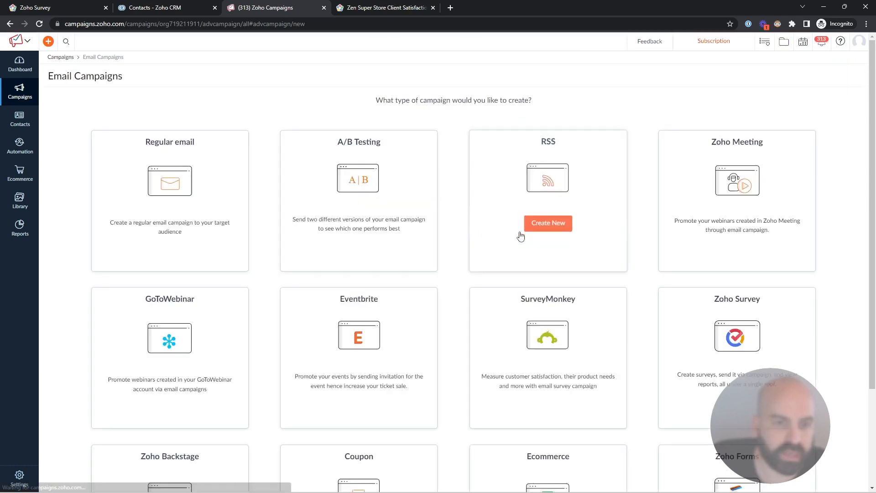
Step: Create a regular email campaign named NPS Survey with the topic Electronics
mouse_move(180, 233)
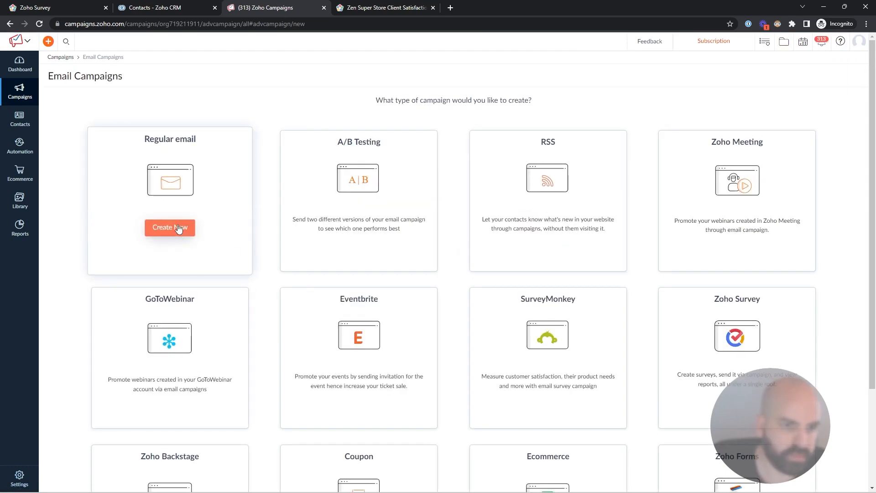
mouse_move(788, 357)
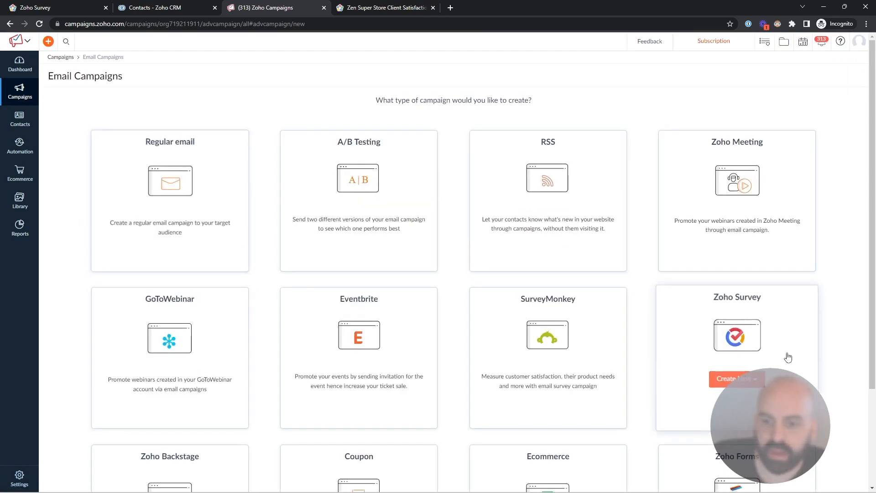
mouse_move(191, 212)
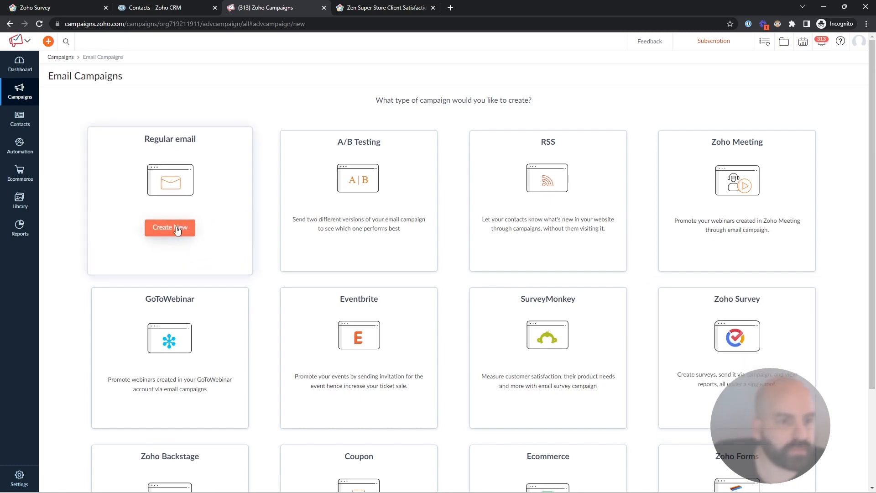
left_click(177, 229)
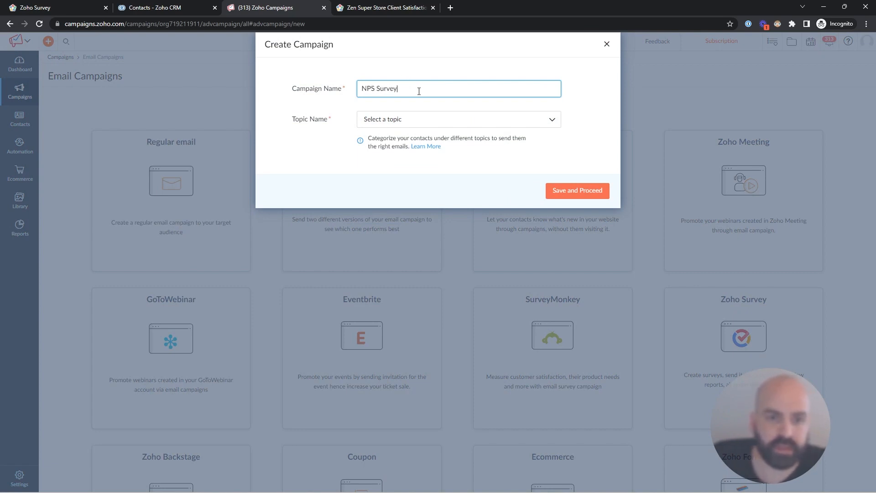
left_click(446, 121)
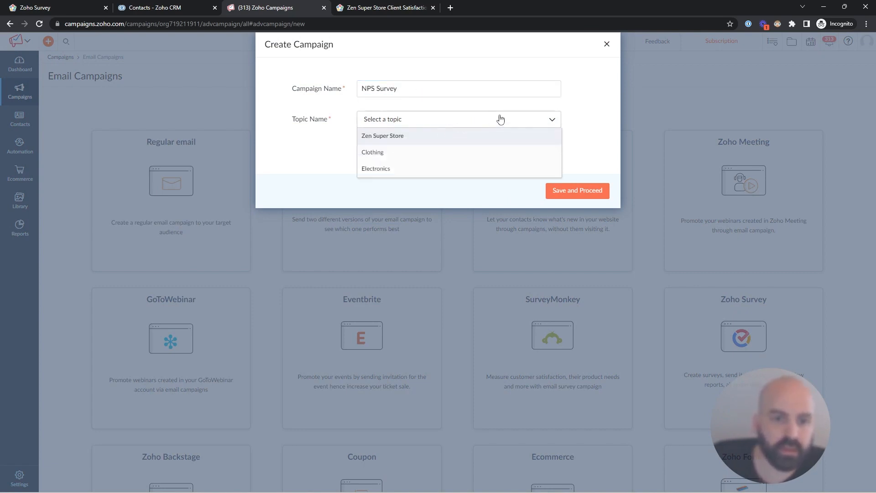
left_click(391, 170)
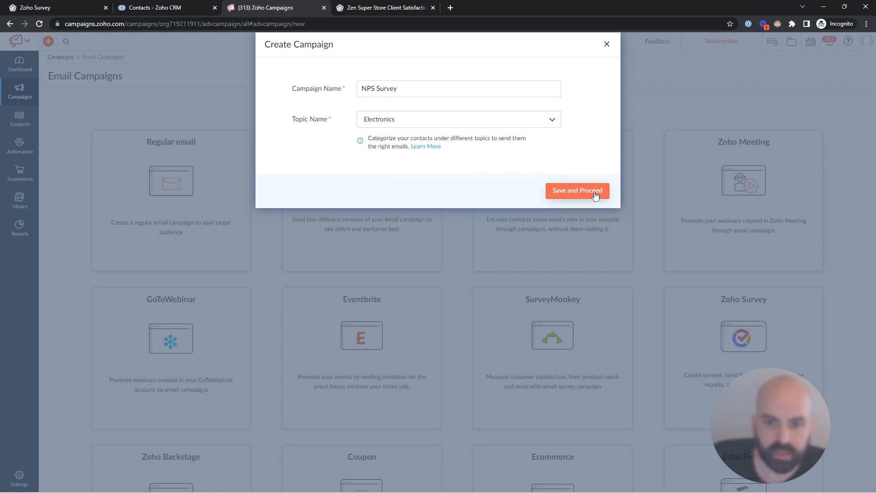
left_click(595, 195)
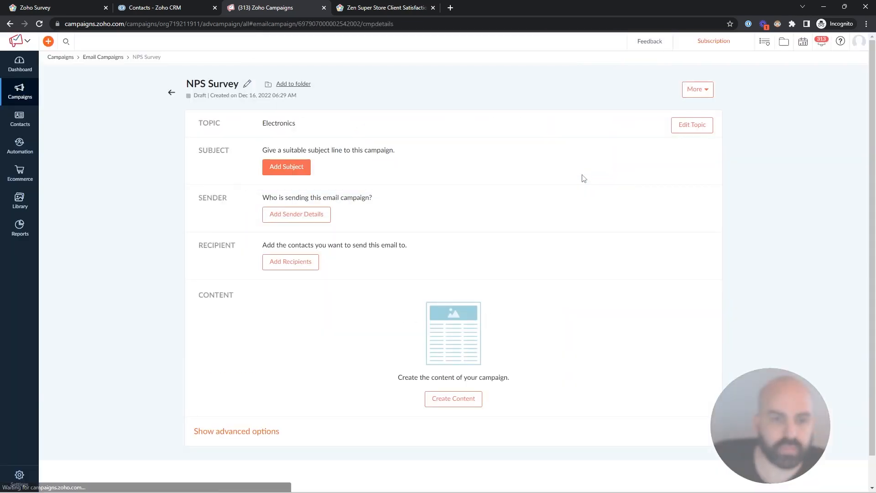
Step: Start the NPS Survey campaign's content from the basic Blank Template
left_click(454, 399)
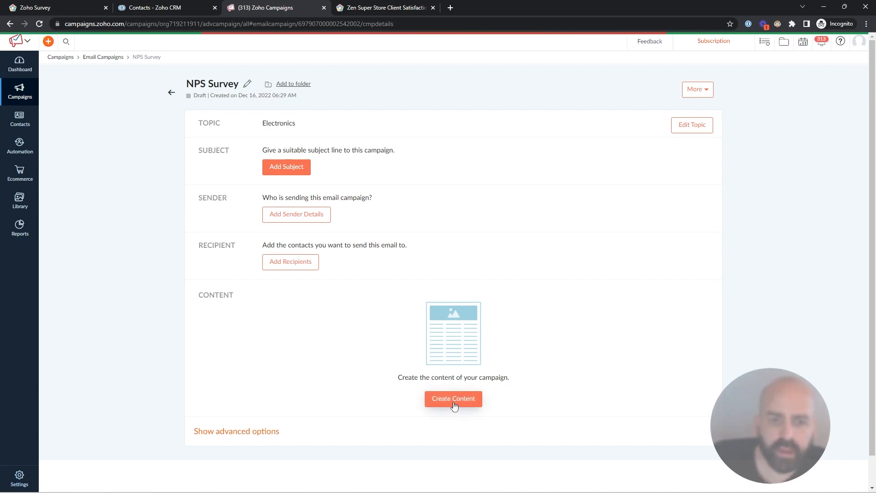
left_click(582, 200)
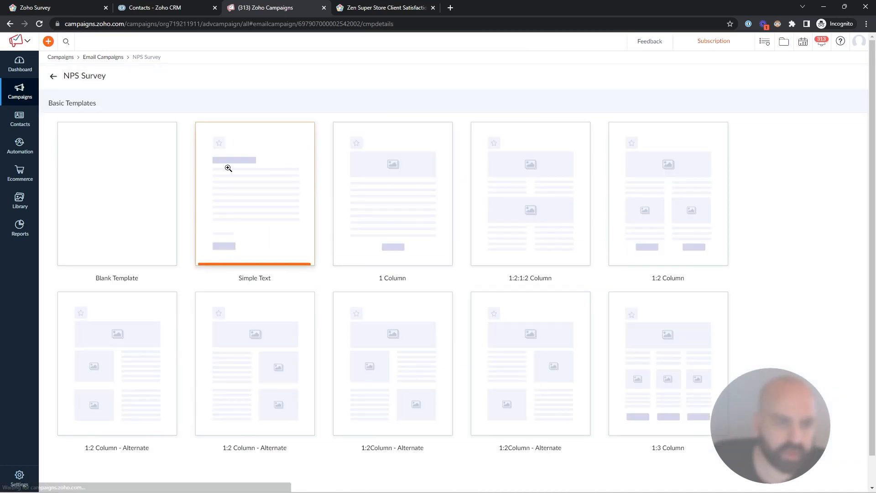
left_click(121, 258)
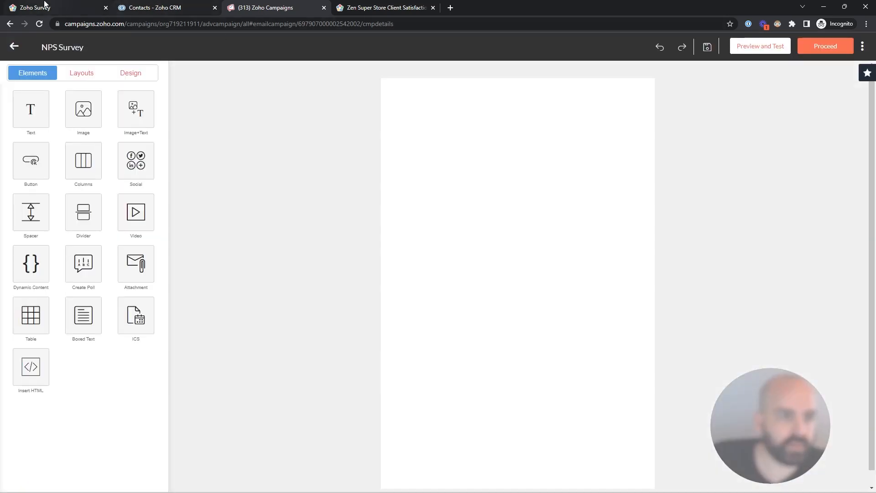
Step: In Zoho Survey, reconfigure the inline email for the Zoho Campaign distribution service, generate the HTML and copy the embed code
left_click(44, 7)
scroll(393, 450, "down", 1)
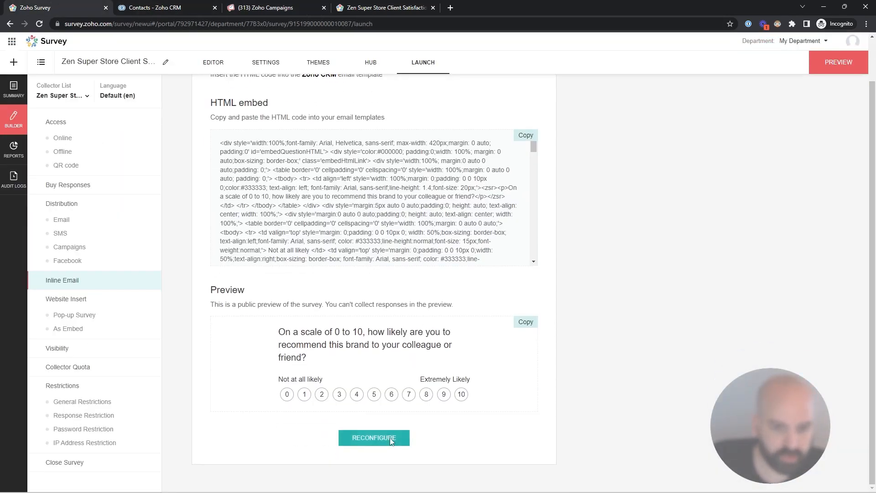
left_click(392, 439)
left_click(283, 264)
left_click(303, 297)
left_click(387, 365)
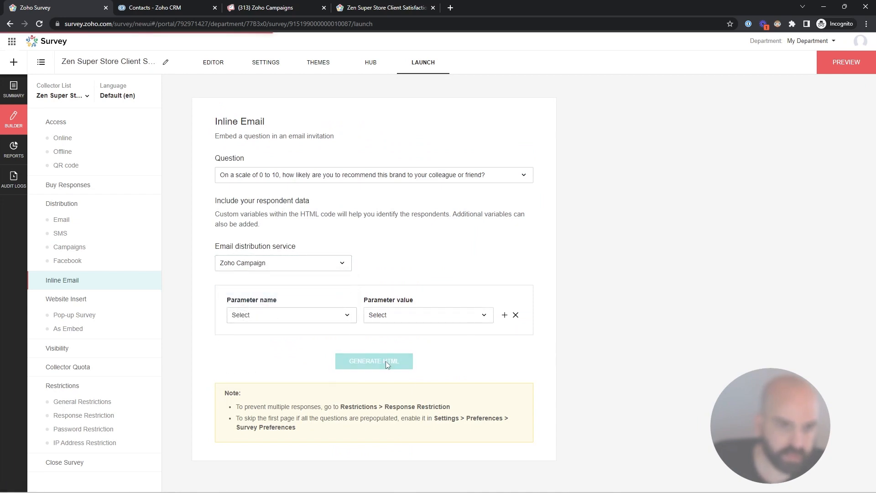
left_click(527, 183)
Step: Back in Zoho Campaigns, insert an HTML element into the blank email and apply the copied survey question code
left_click(273, 6)
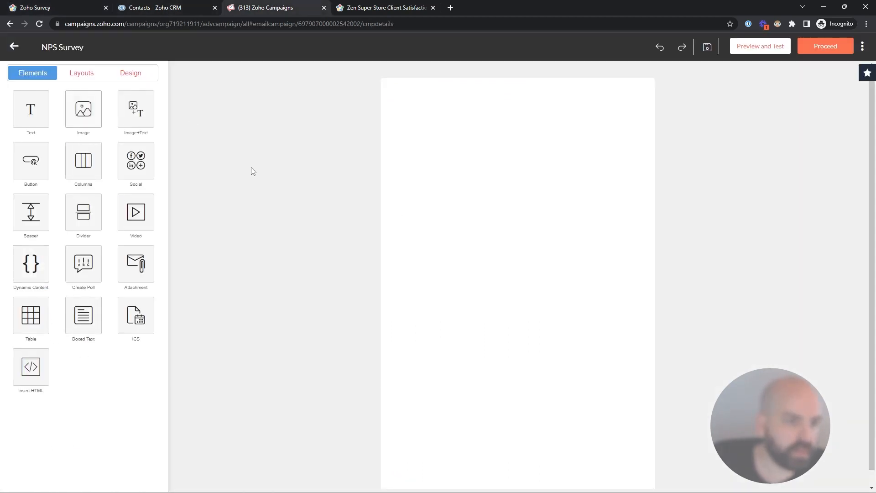
left_click(28, 372)
left_click_drag(23, 104, 438, 207)
key("ctrl+a")
key("ctrl+v")
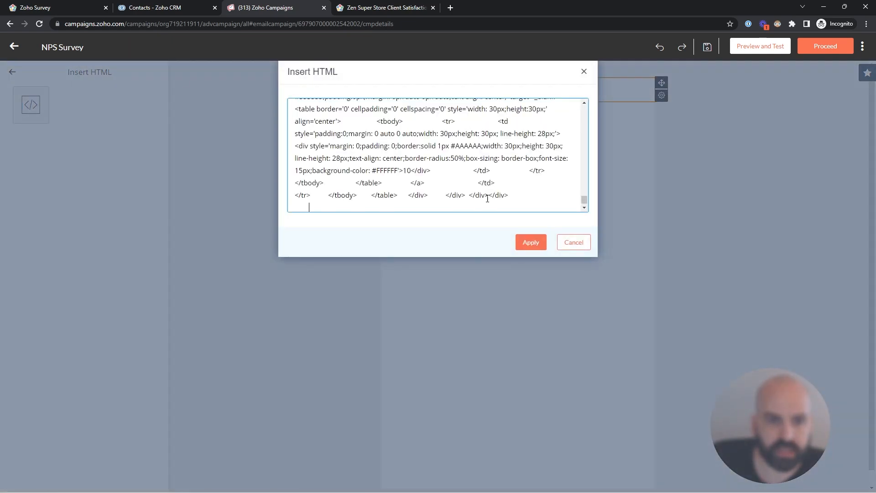
left_click(529, 243)
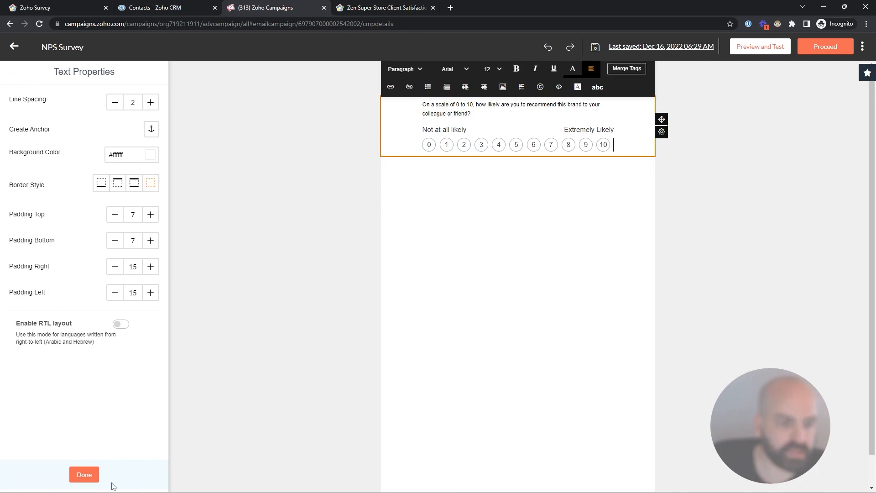
left_click(84, 475)
Step: Add a text block with its placeholder text above the recommendation question, and proceed to the campaign details
left_click(26, 71)
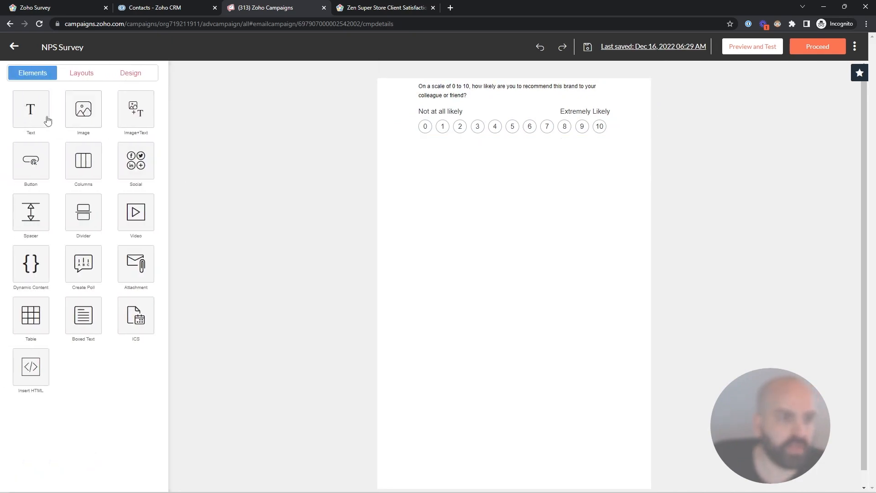
left_click(22, 112)
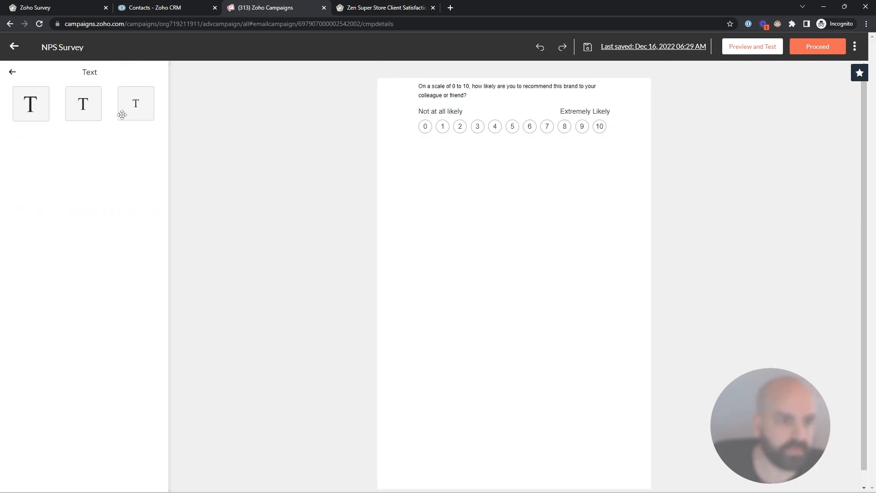
left_click(82, 104)
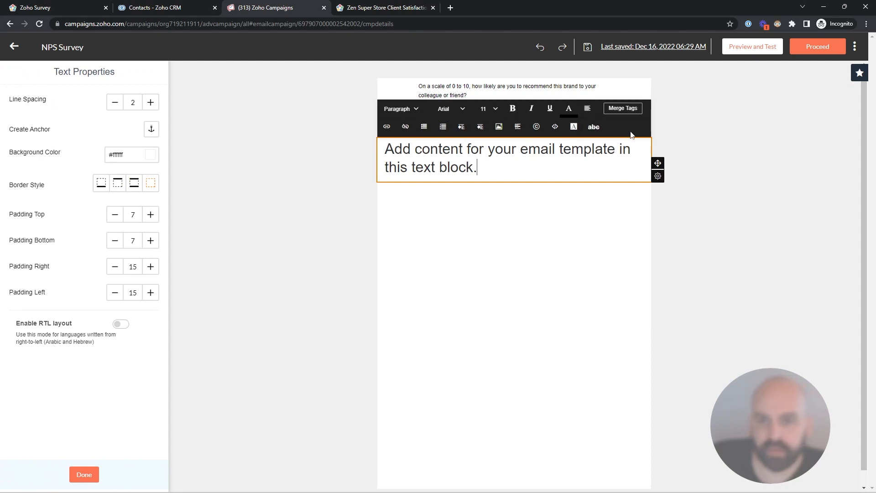
left_click_drag(657, 164, 637, 130)
left_click(497, 115)
left_click(303, 74)
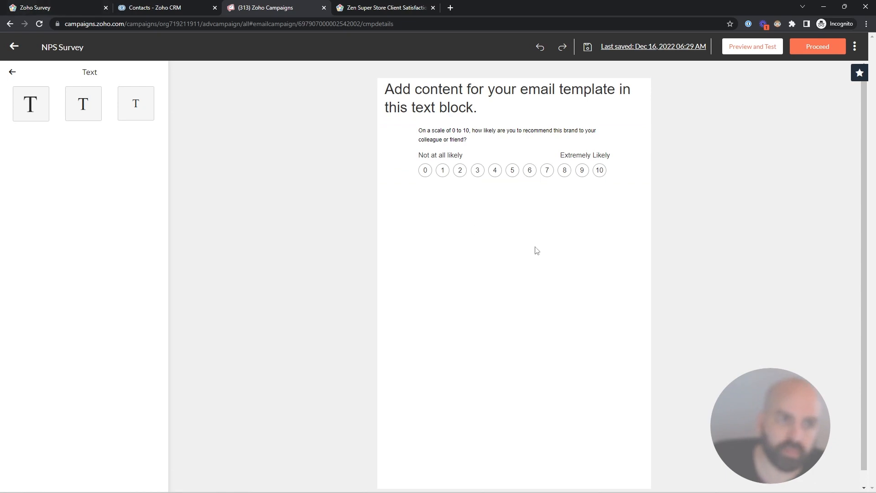
left_click(834, 50)
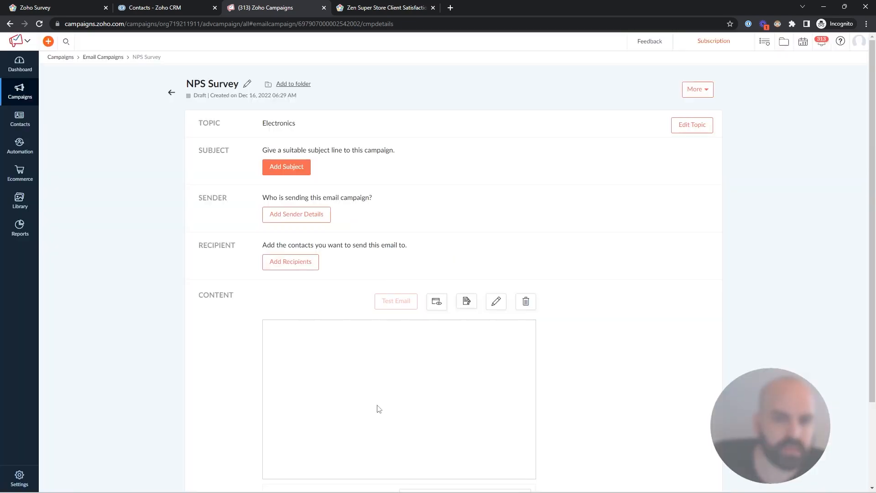
Step: View the mailing lists available as recipients for the campaign, and cancel without choosing one
scroll(427, 280, "down", 2)
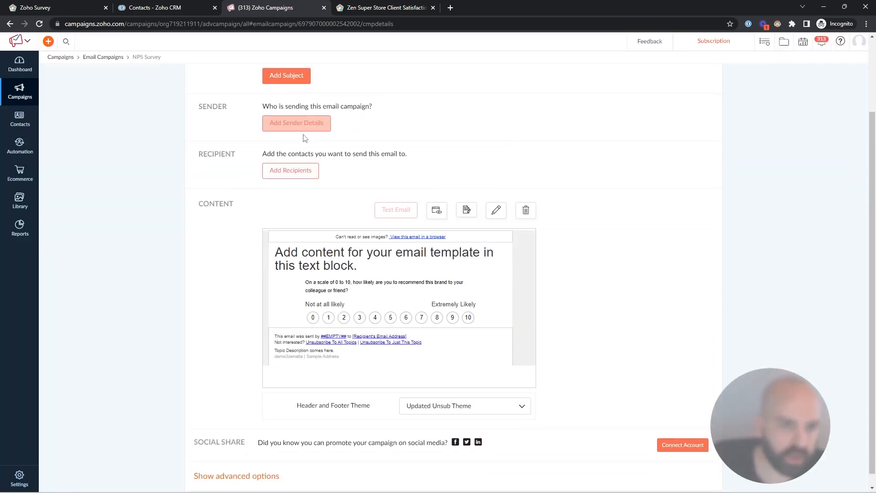
left_click(301, 172)
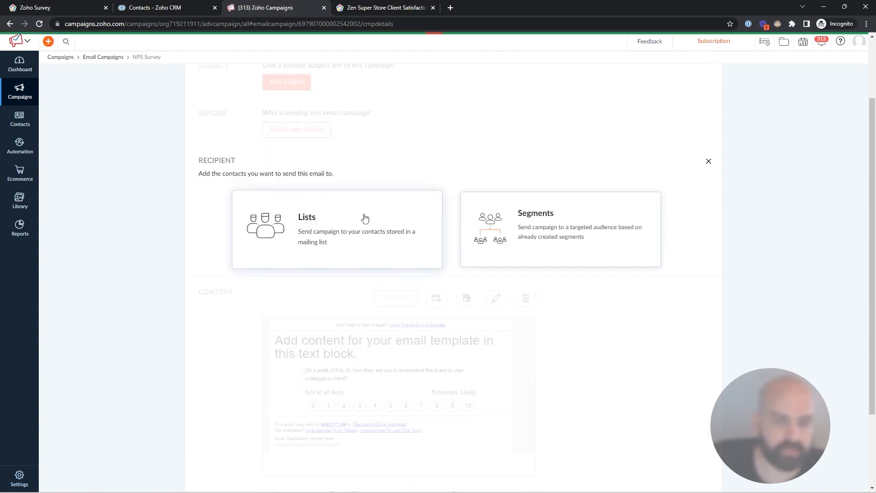
left_click(360, 218)
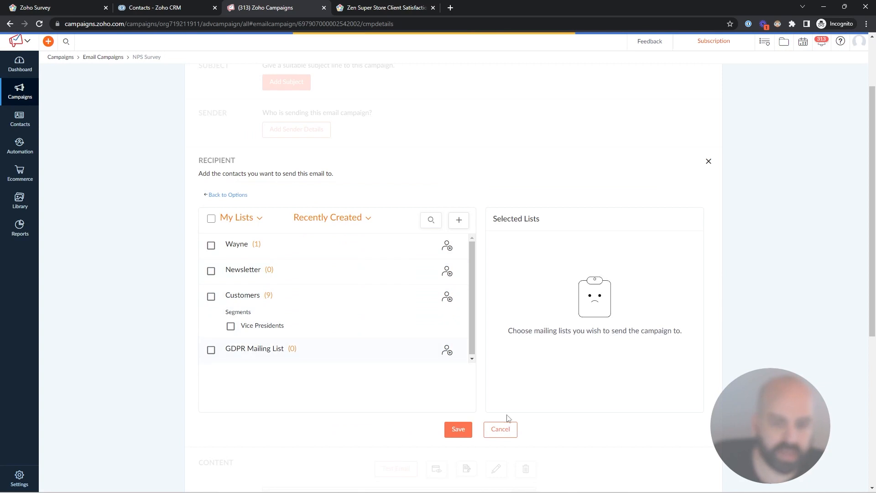
left_click(502, 429)
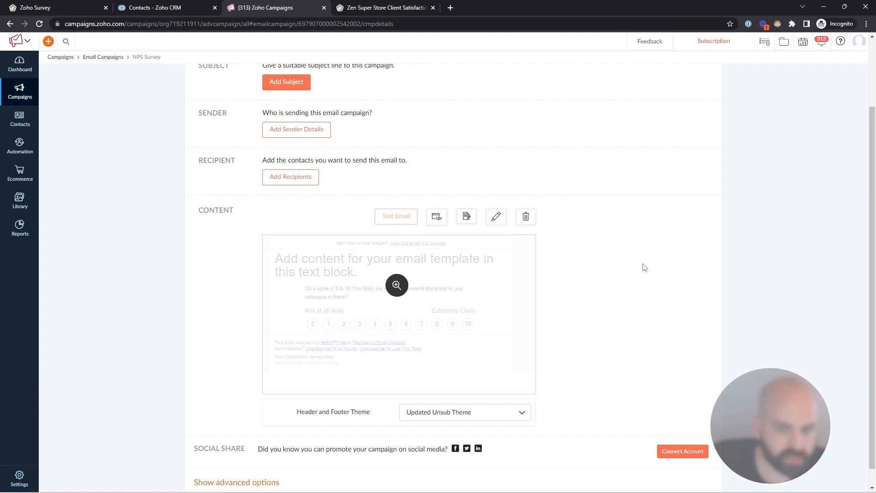
Step: In the contact segments, start a new segment named Send NPS Survey
scroll(645, 268, "up", 2)
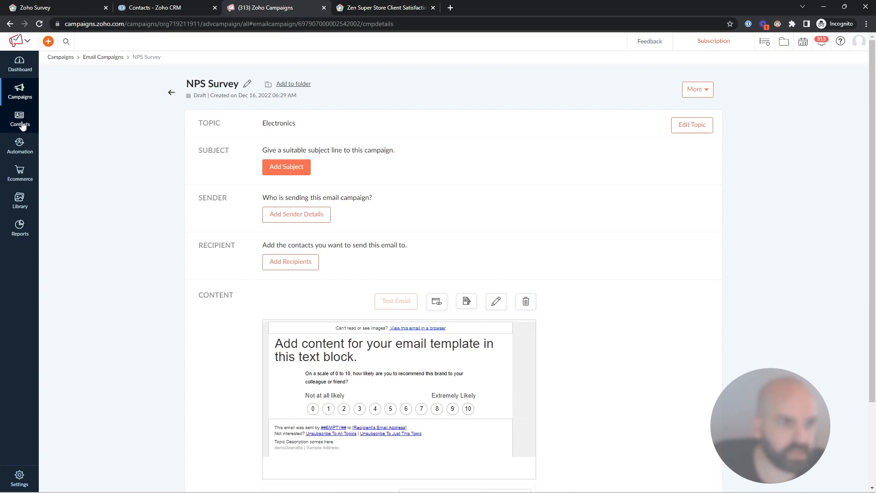
mouse_move(22, 126)
left_click(64, 156)
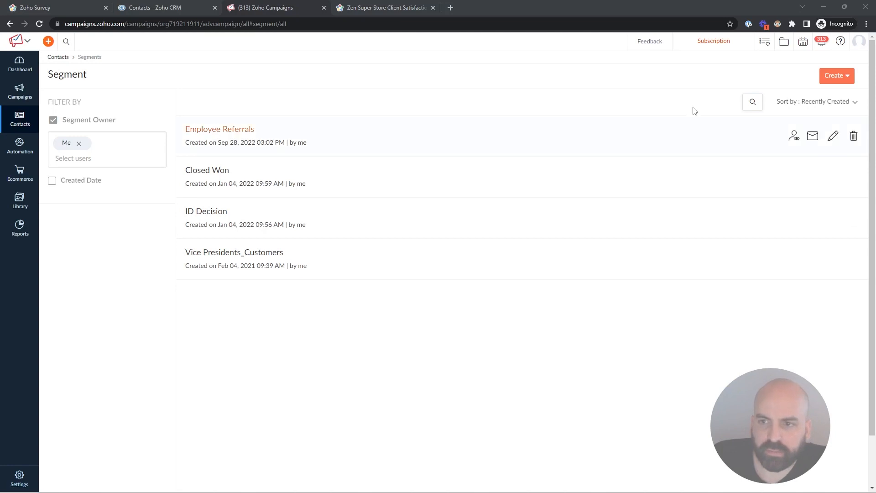
left_click(840, 75)
left_click(819, 92)
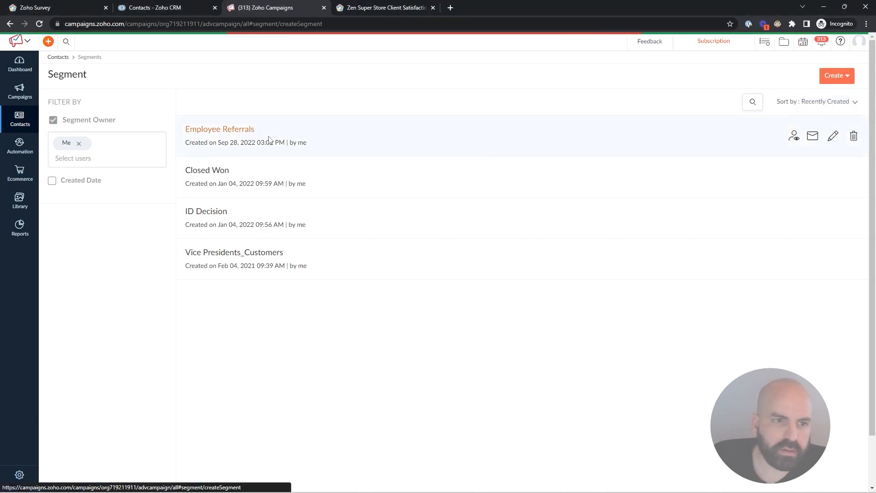
left_click(187, 115)
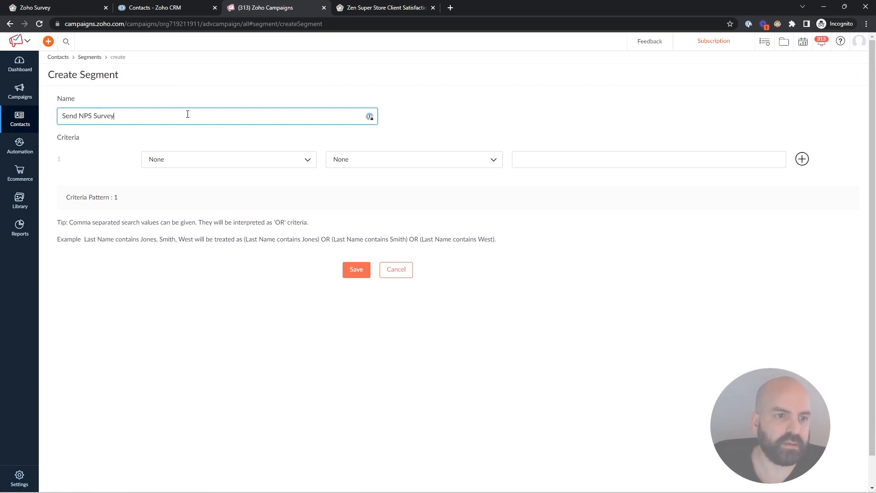
Step: Set the segment's criterion to First Name is the contact's first name, and save the segment
left_click(217, 167)
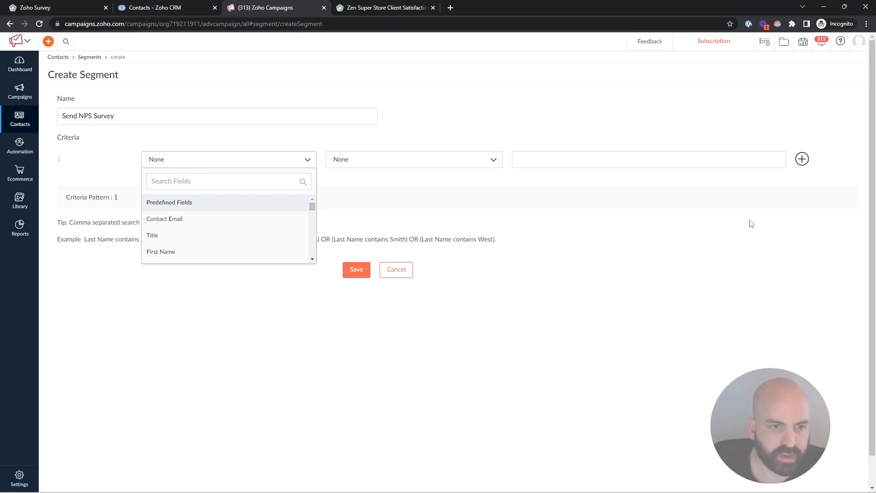
left_click(178, 252)
left_click(383, 165)
left_click(371, 191)
left_click(593, 158)
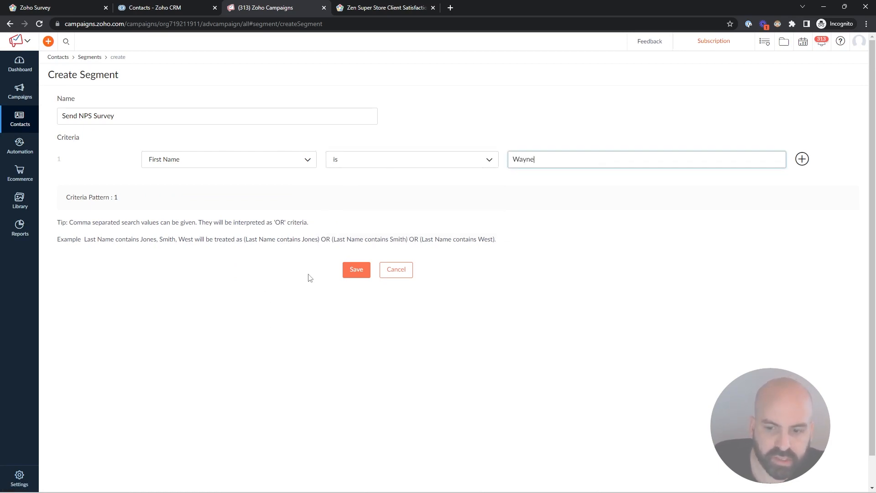
left_click(352, 269)
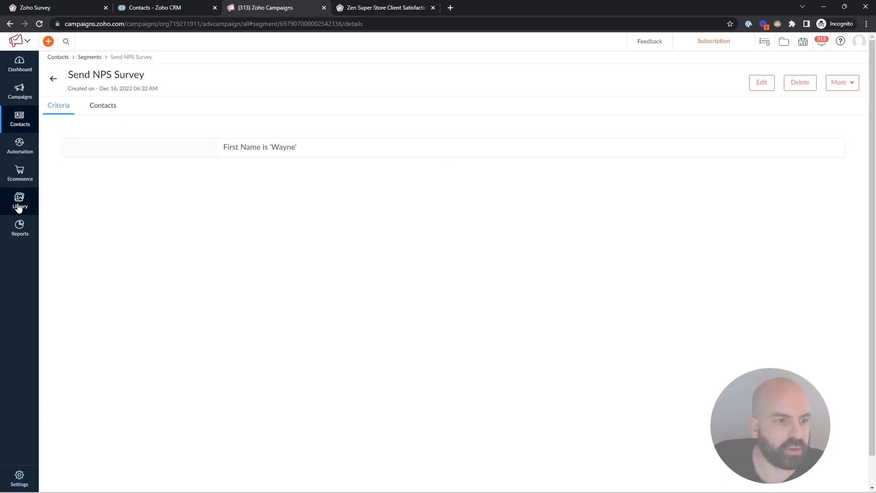
mouse_move(18, 207)
left_click(84, 143)
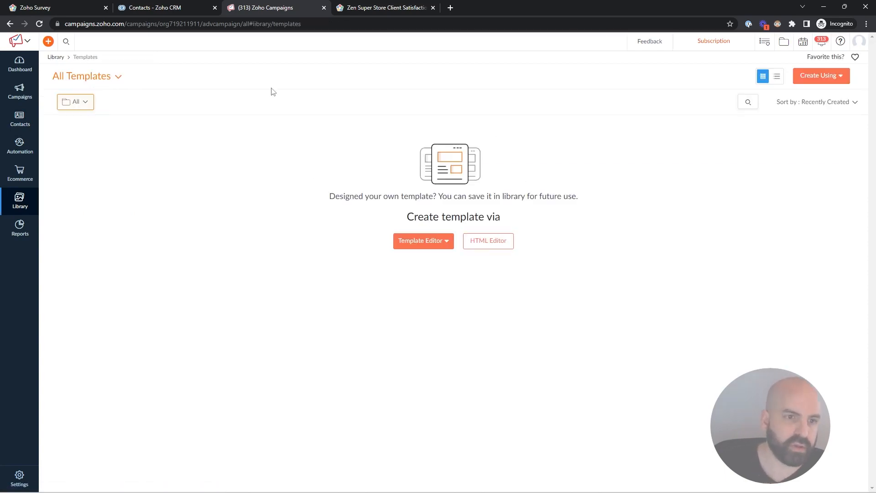
left_click(152, 6)
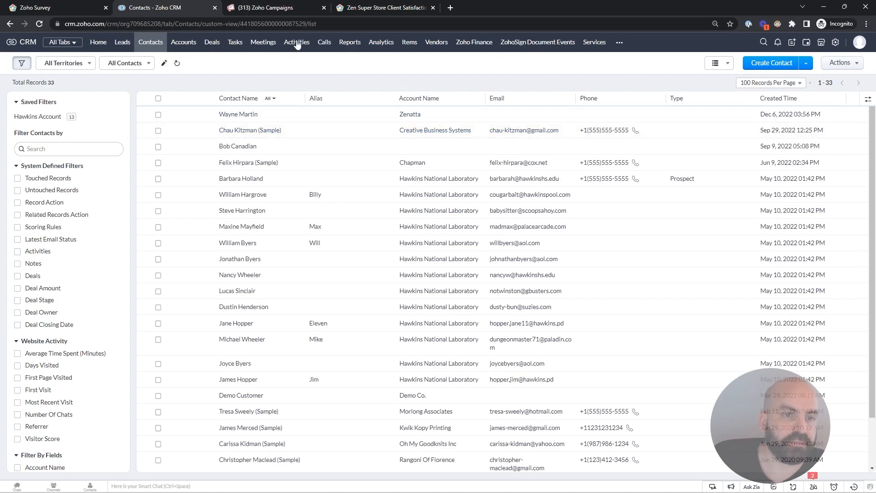
left_click(77, 7)
left_click(275, 4)
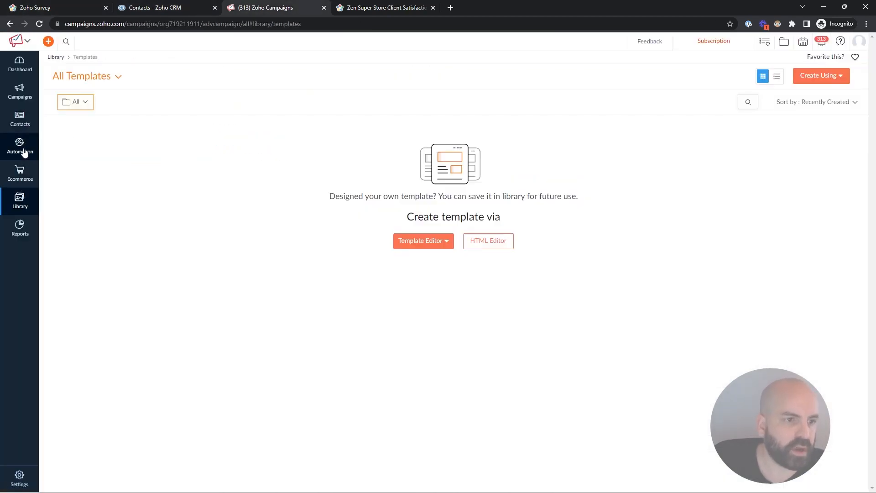
Step: In the automation workflows, create a custom workflow named Send NPS Survey
mouse_move(21, 147)
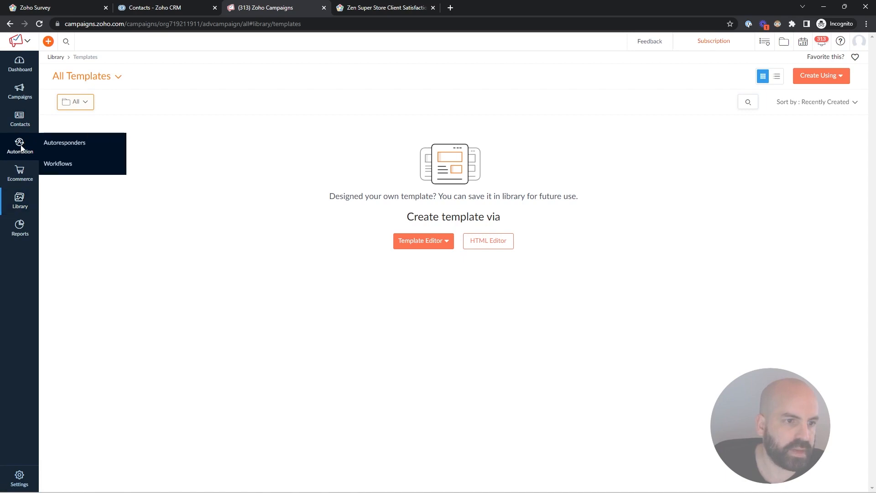
left_click(64, 166)
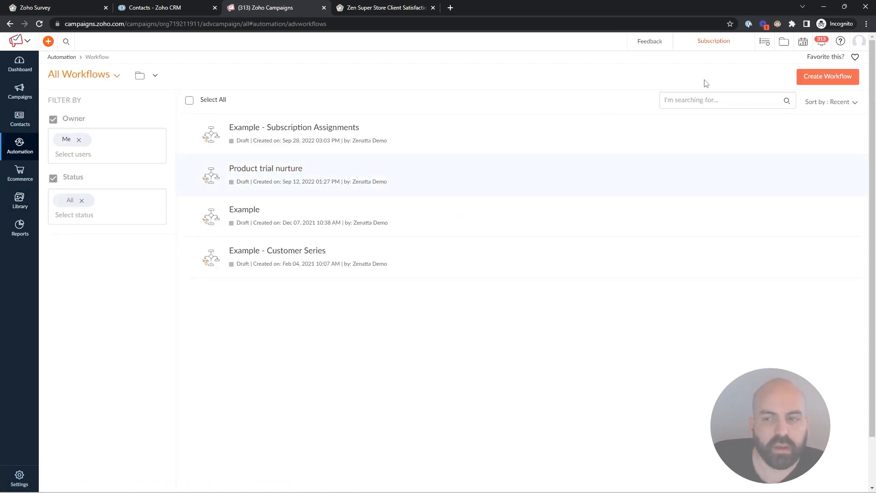
left_click(819, 79)
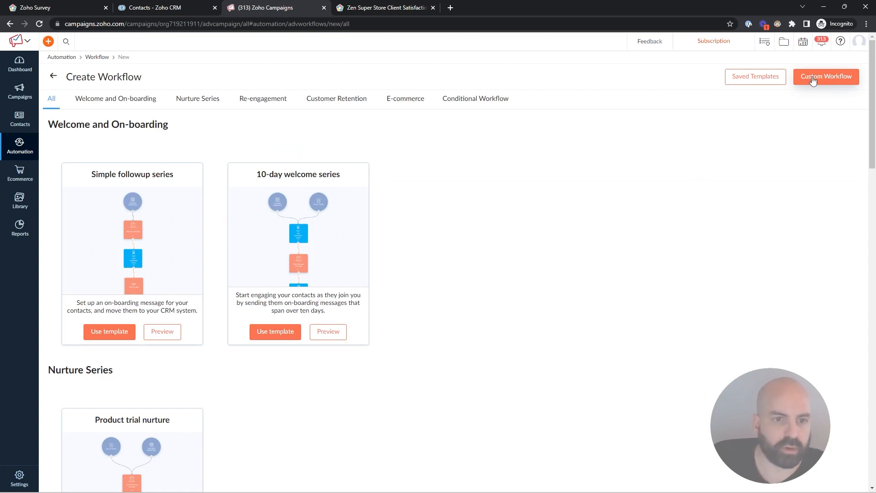
left_click(813, 79)
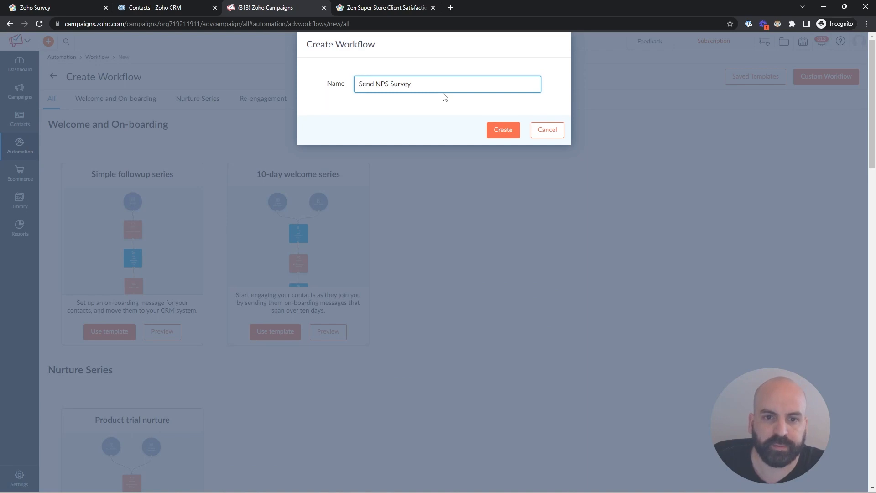
left_click(499, 131)
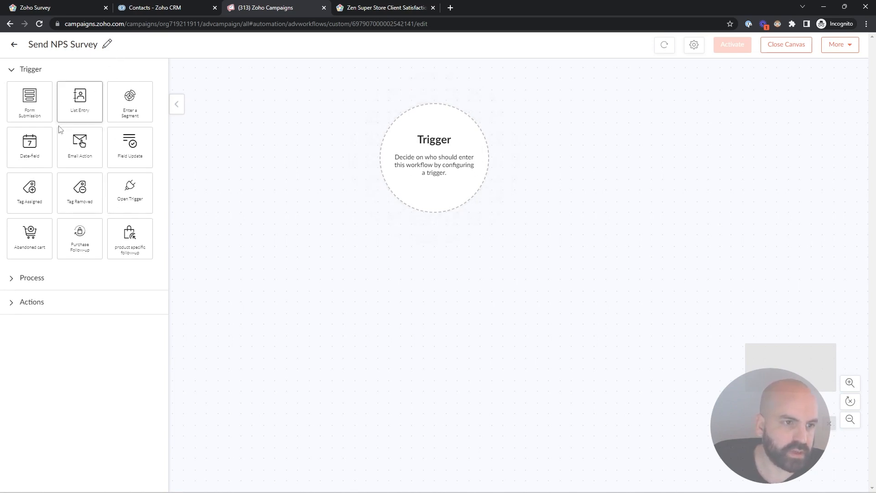
Step: Place an Enter a Segment trigger on the canvas with a Send Email action connected below it, and try to create its message
left_click_drag(128, 97, 448, 160)
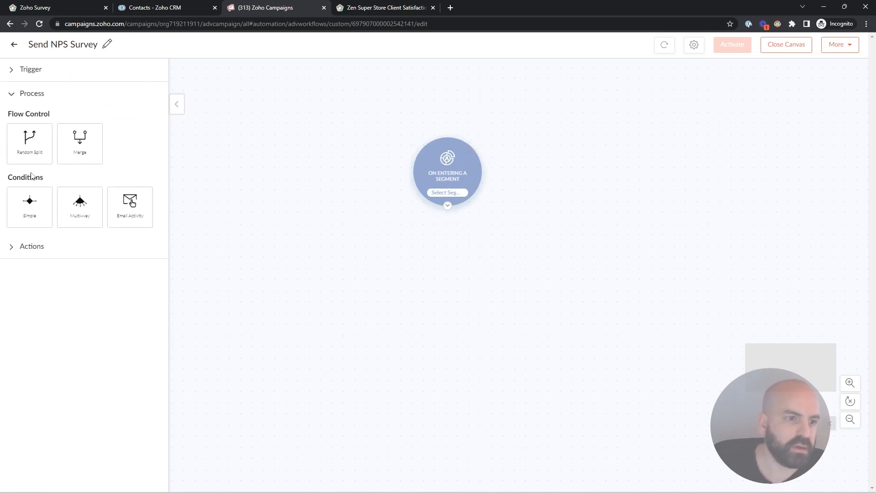
left_click(58, 247)
left_click_drag(19, 163, 475, 270)
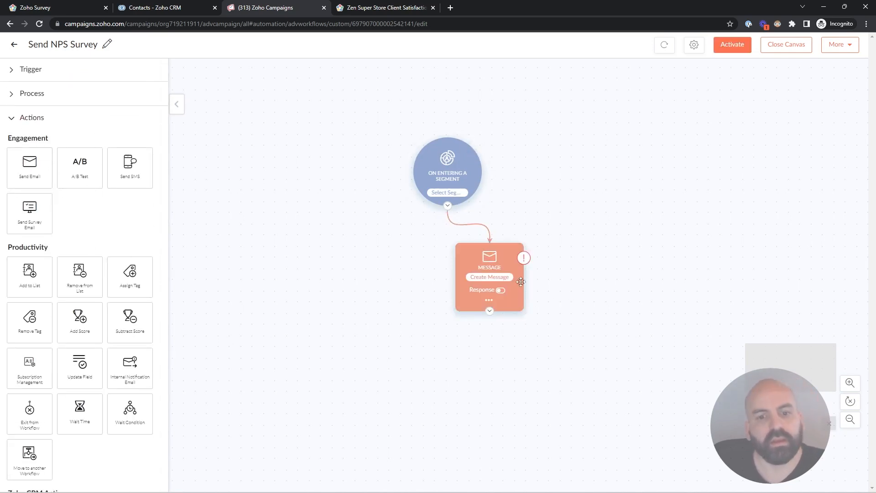
left_click(496, 278)
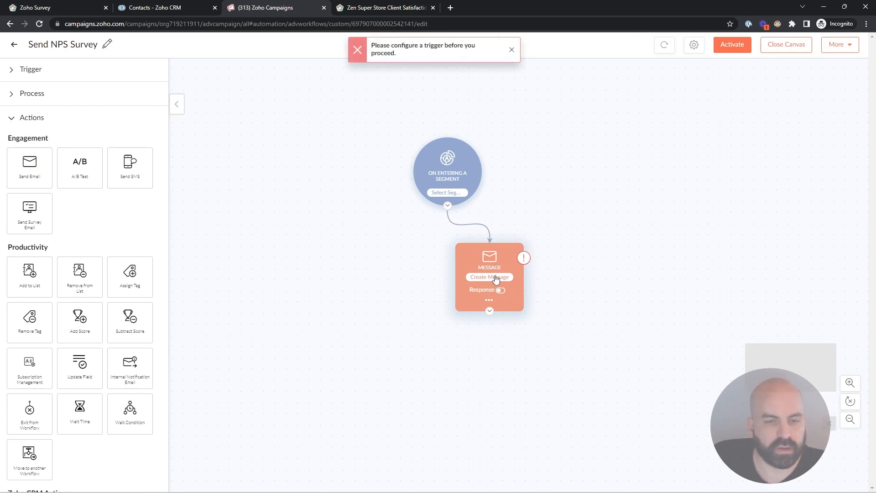
left_click(512, 50)
Step: Configure the trigger to use the Send NPS Survey segment, and save it
left_click(447, 193)
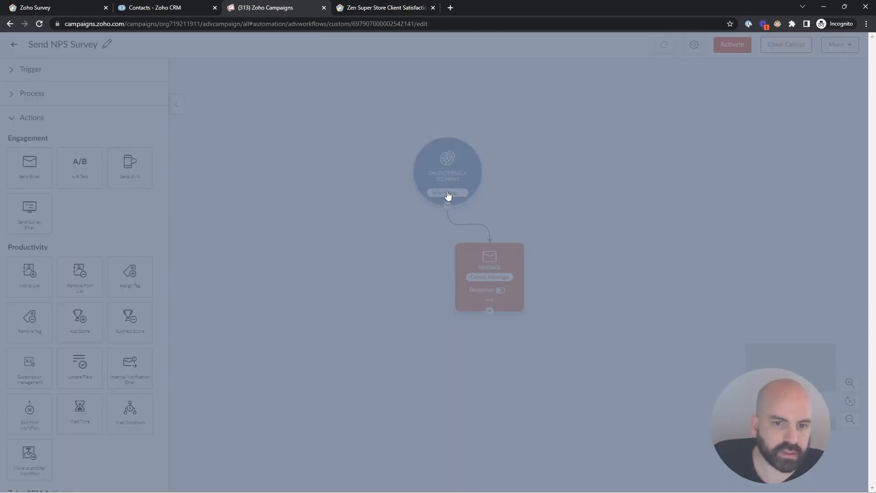
left_click(452, 82)
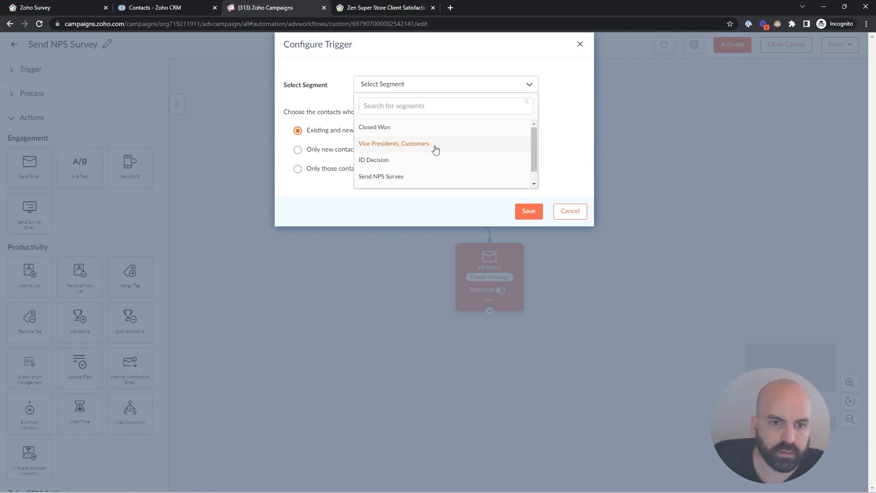
scroll(429, 160, "down", 1)
left_click(422, 163)
left_click(529, 211)
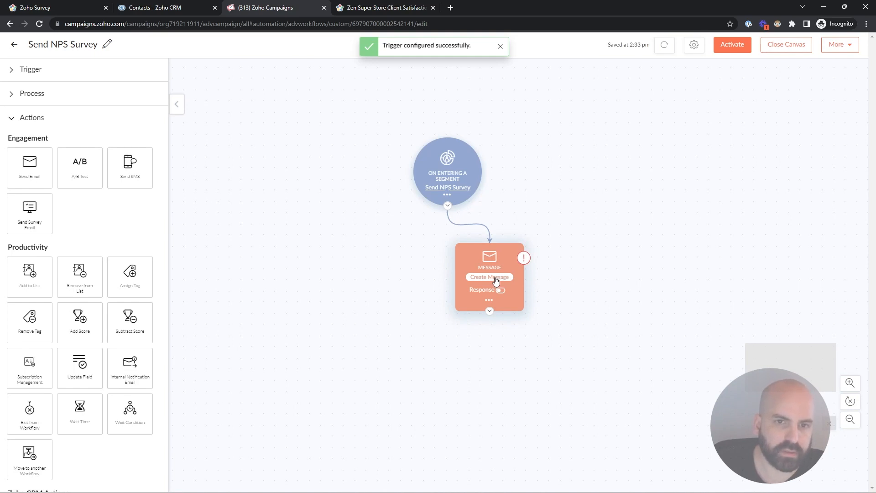
Step: Open the email action's message and start its content from the blank basic template
left_click(490, 277)
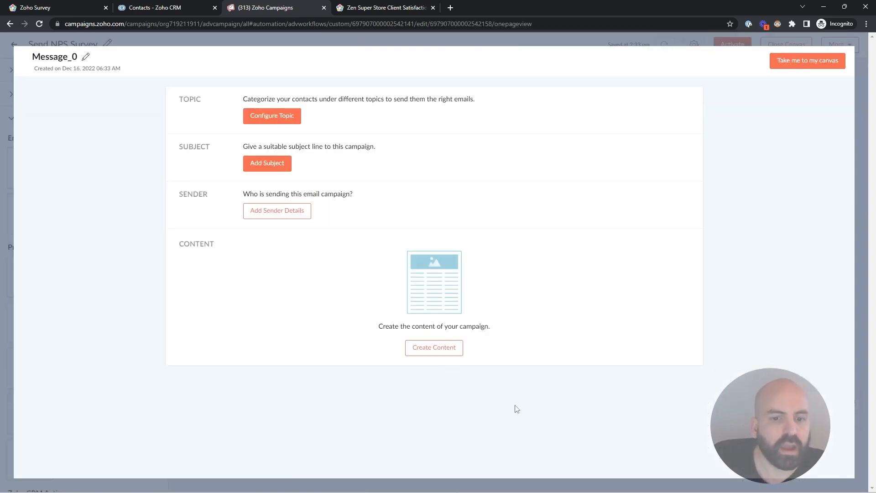
left_click(447, 355)
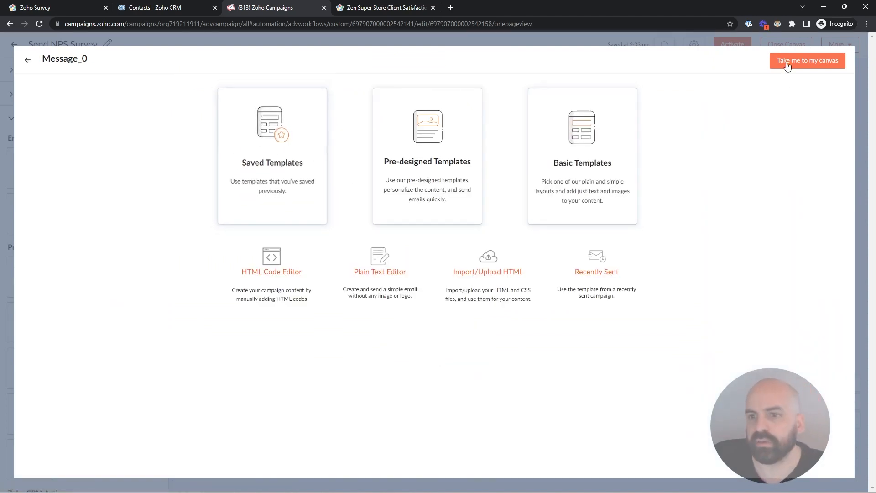
left_click(579, 158)
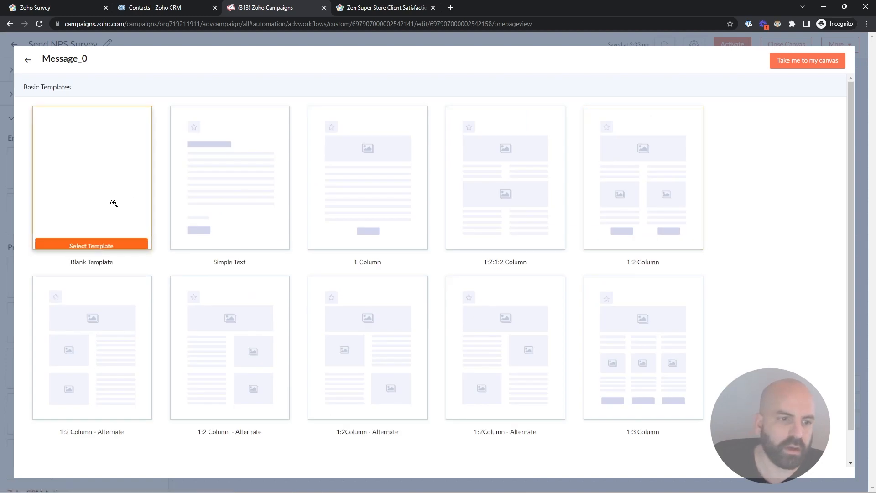
left_click(463, 171)
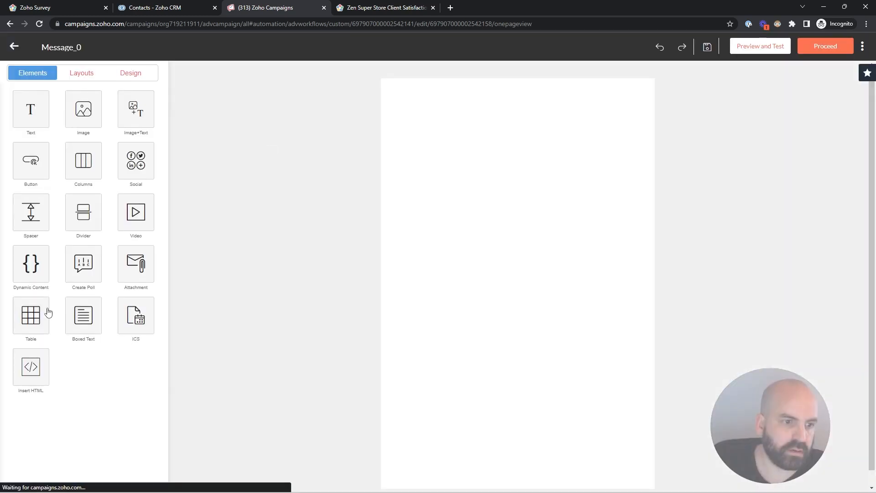
Step: Add a text element containing the copied 0 to 10 recommendation question, save the content and return to the workflow canvas
left_click(31, 366)
left_click_drag(34, 110, 497, 163)
key("ctrl+a")
key("ctrl+v")
left_click(529, 241)
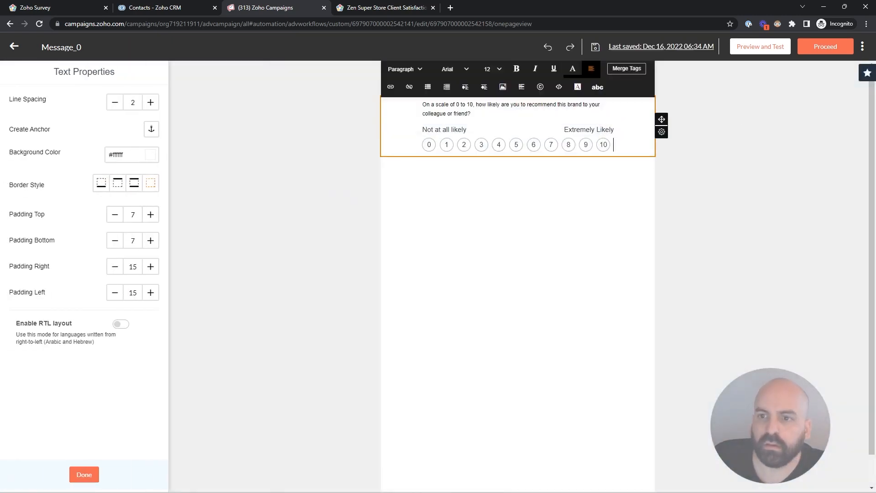
left_click(824, 46)
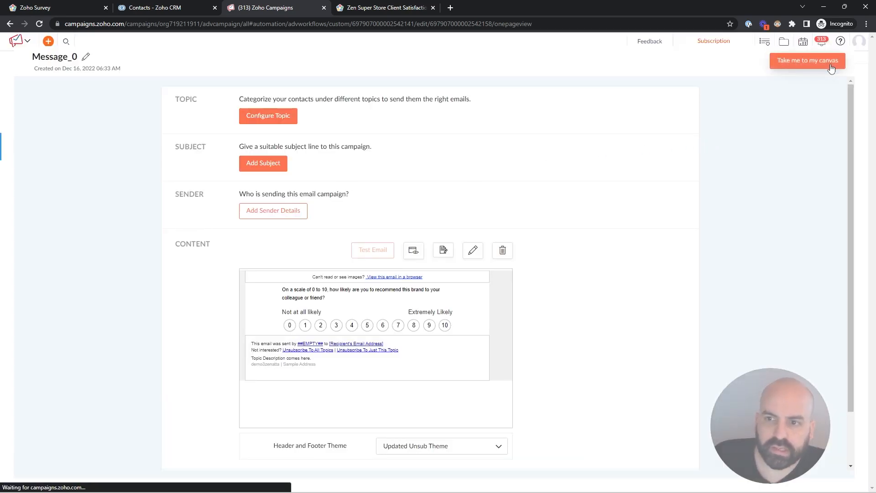
left_click(831, 63)
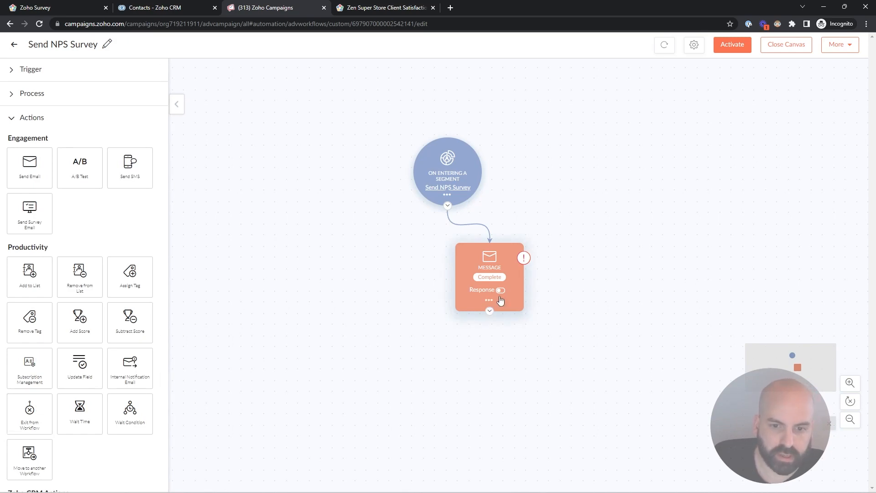
Step: Examine the response conditions offered for the message, cancel without choosing any, and review the remaining workflow actions
left_click(500, 290)
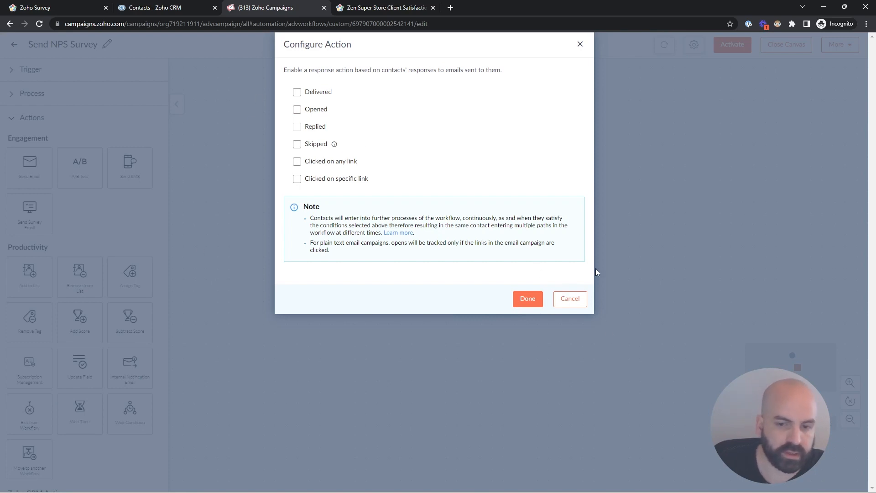
left_click(579, 301)
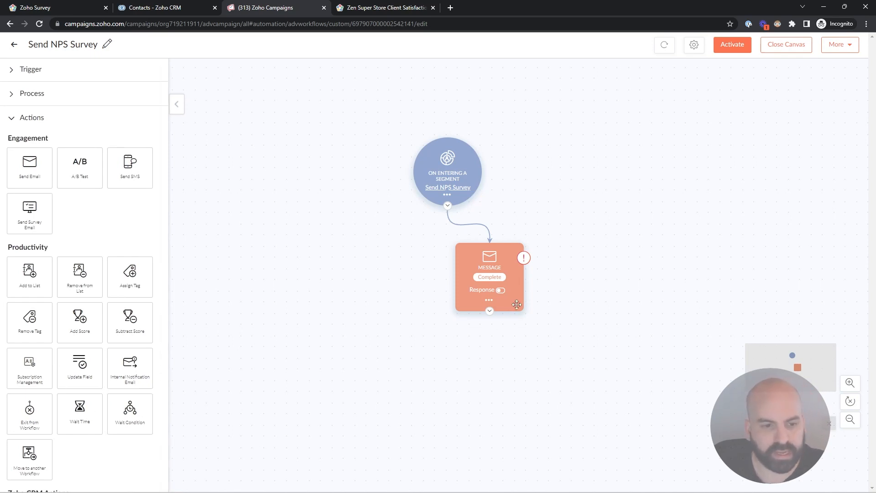
scroll(78, 322, "down", 2)
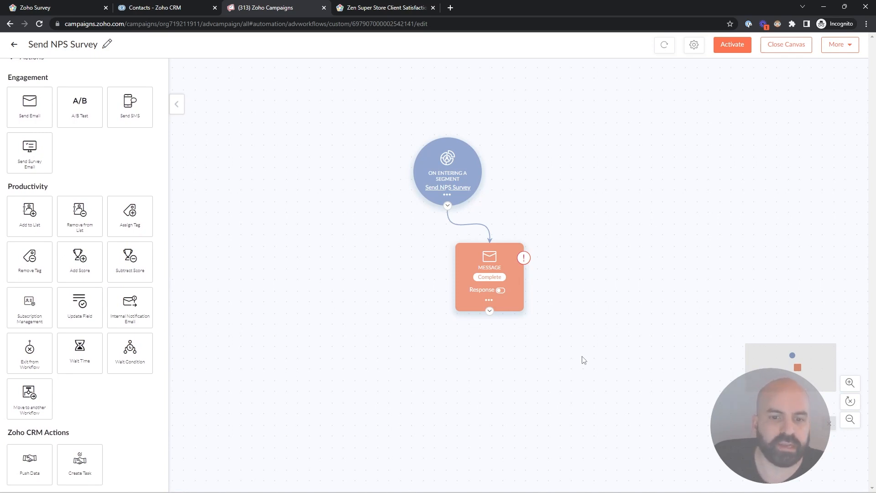
Step: Move the segment trigger farther from the message on the canvas, and return to the workflow list
left_click_drag(473, 169, 378, 176)
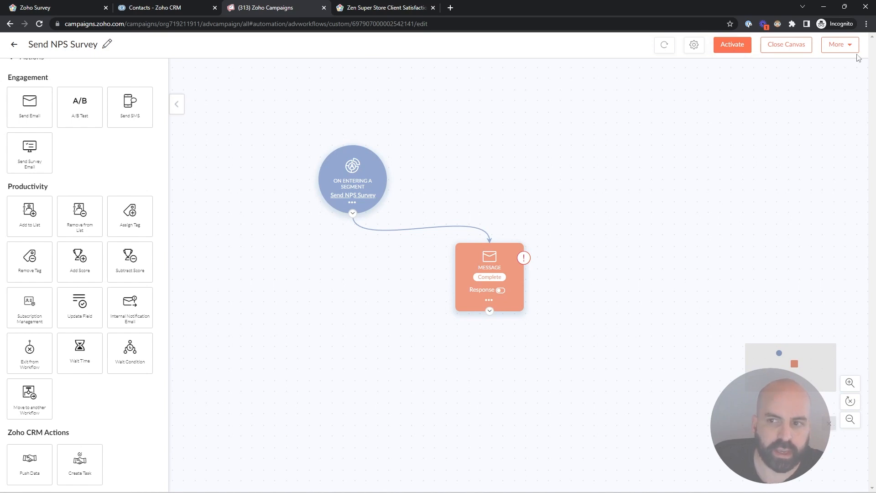
left_click(13, 46)
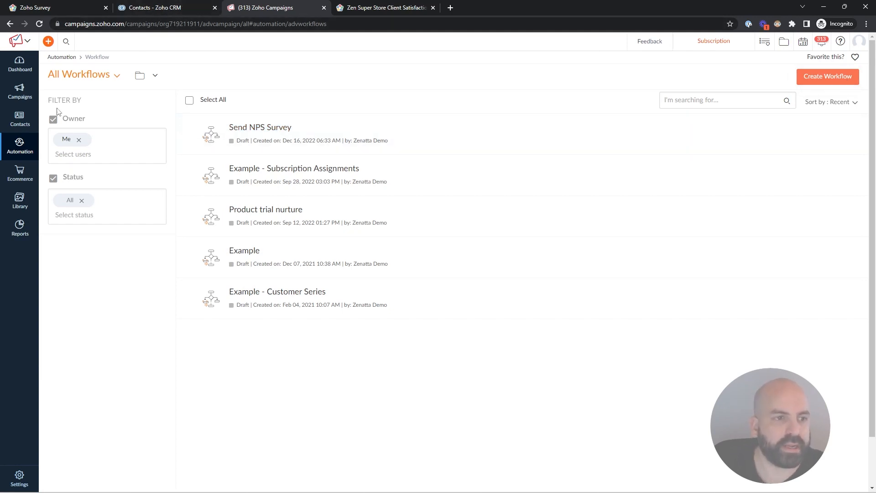
Step: In the contact segments, start a new segment named Promoter
mouse_move(20, 119)
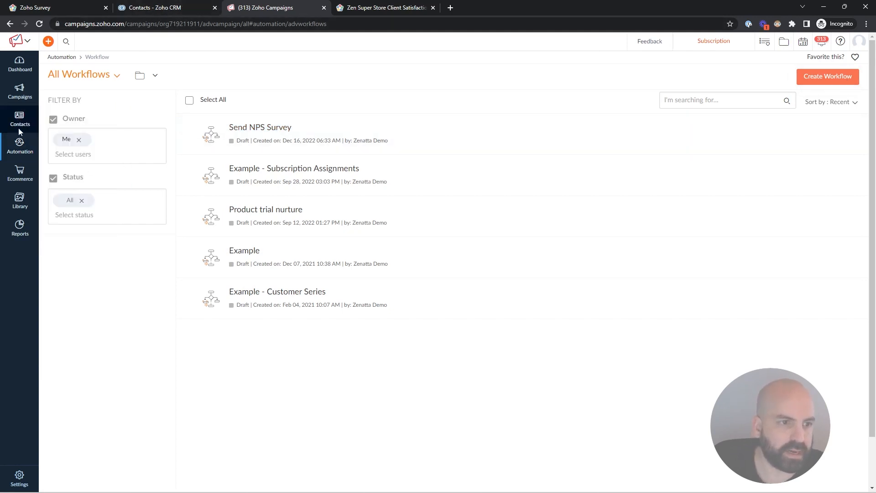
left_click(67, 166)
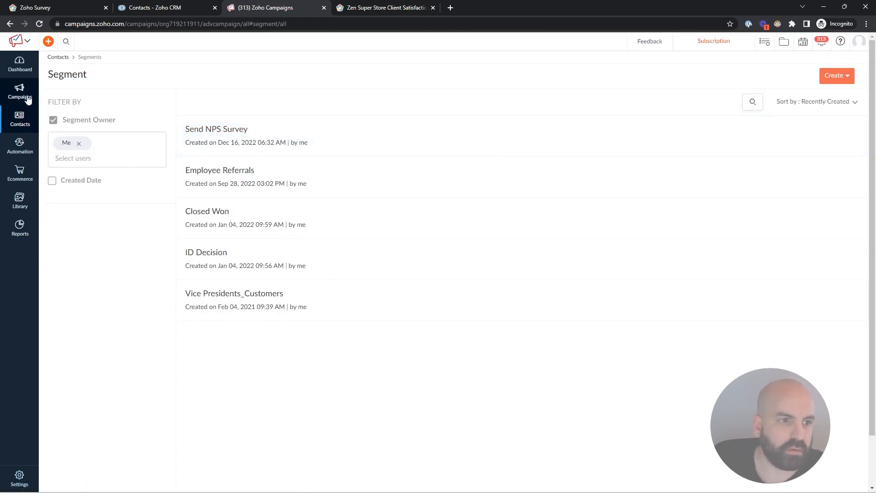
left_click(832, 76)
left_click(819, 99)
left_click(204, 112)
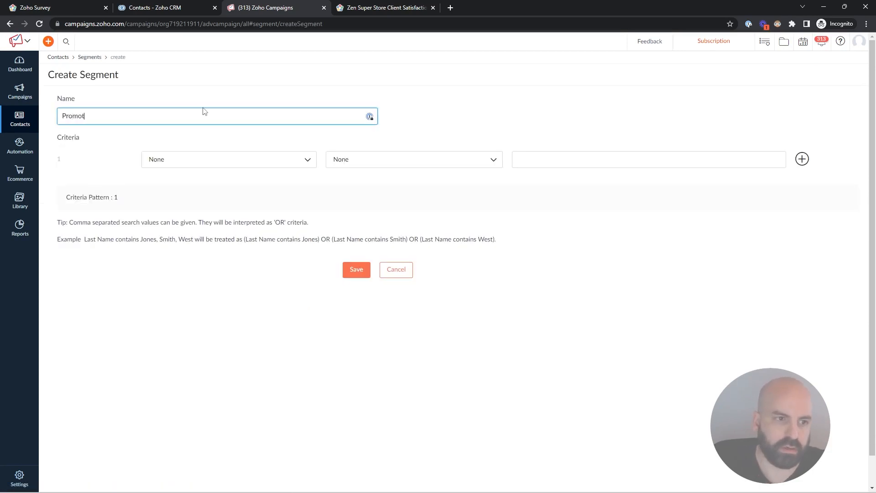
Step: Search the segment's criterion fields for nps
left_click(286, 158)
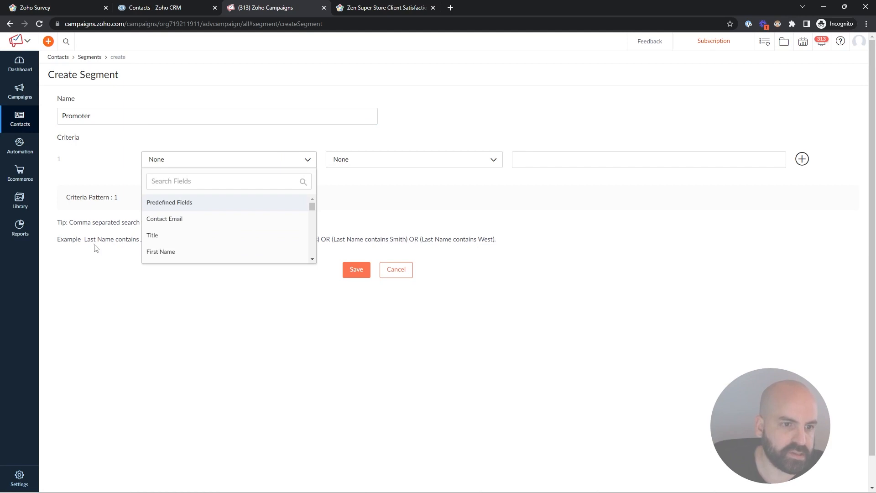
left_click(209, 179)
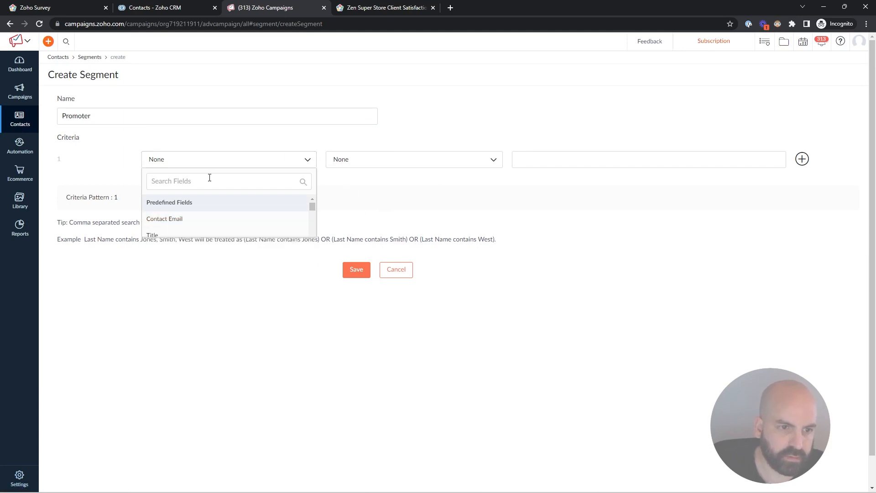
left_click(219, 167)
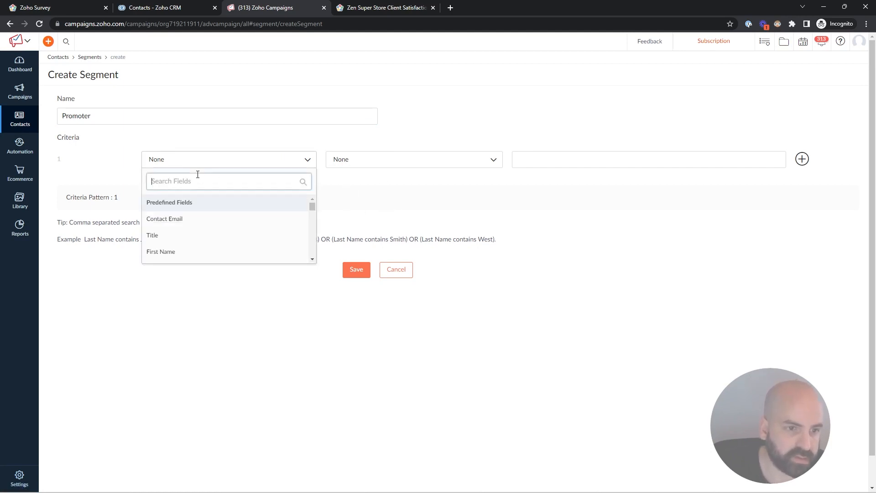
type("nps")
left_click_drag(211, 180, 99, 168)
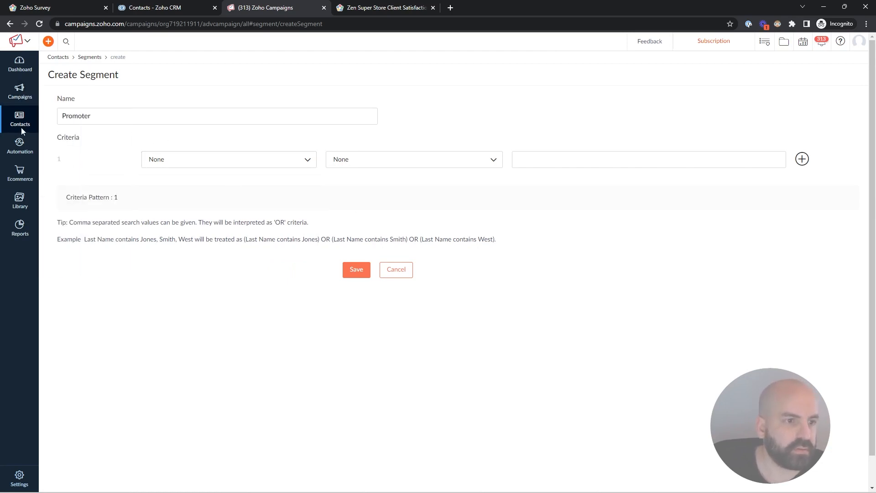
Step: Open the Contacts sync under the Zoho CRM sync service and edit it through to its field mapping
mouse_move(21, 127)
left_click(71, 199)
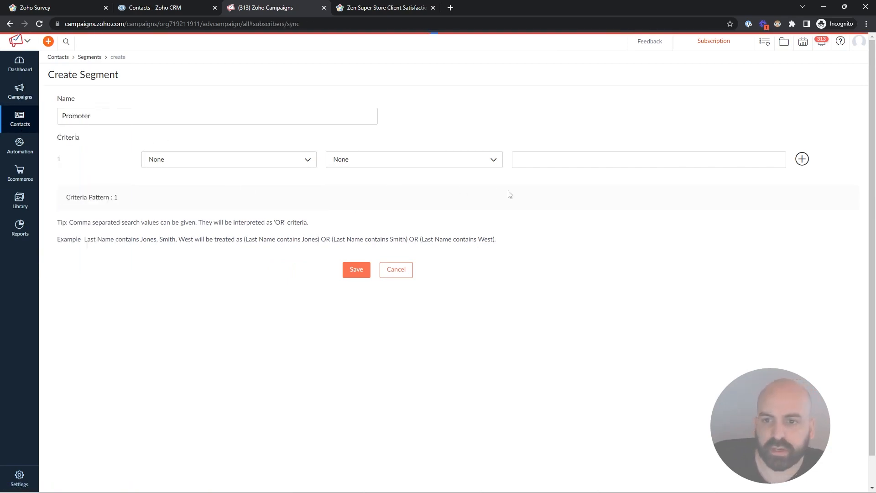
left_click(128, 212)
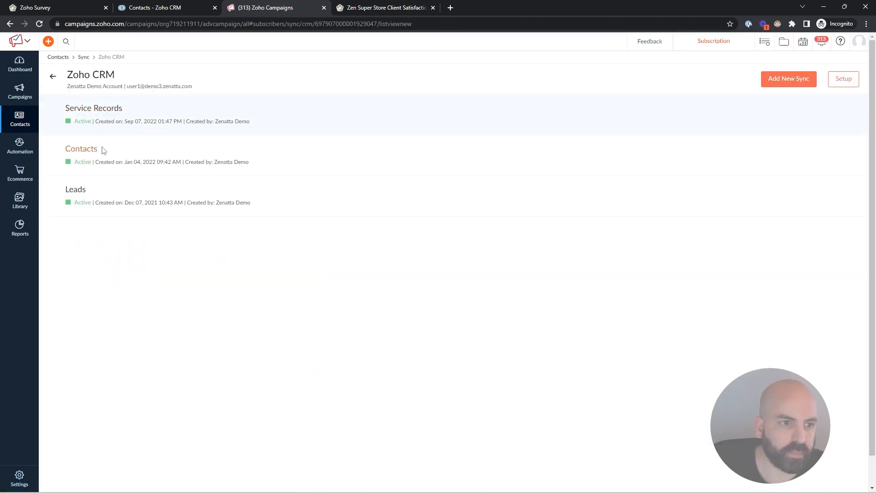
left_click(84, 151)
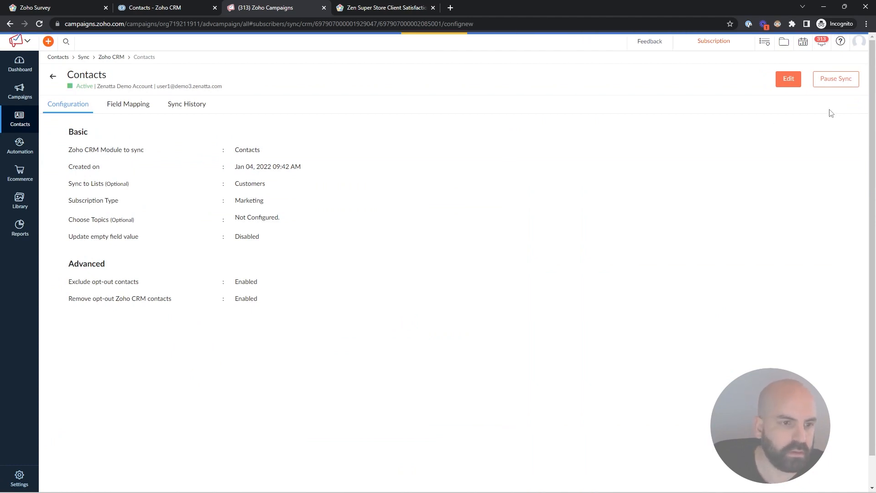
left_click(788, 79)
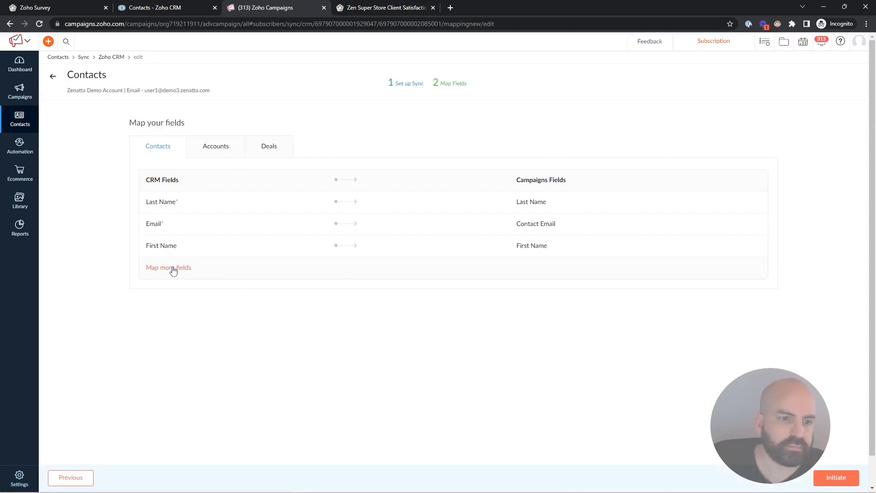
Step: Map the CRM's NPS field for contacts to a new Campaigns field named NPS
left_click(173, 270)
left_click(189, 303)
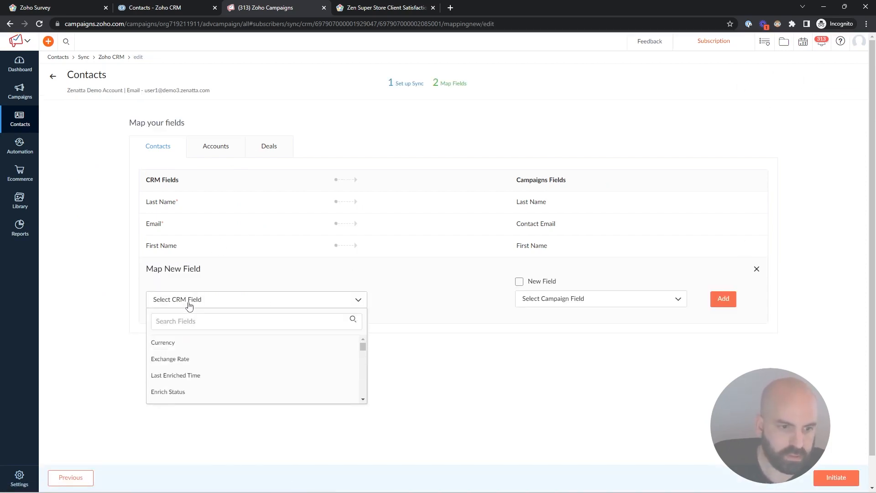
left_click(184, 315)
type("nps")
left_click(204, 345)
left_click(519, 281)
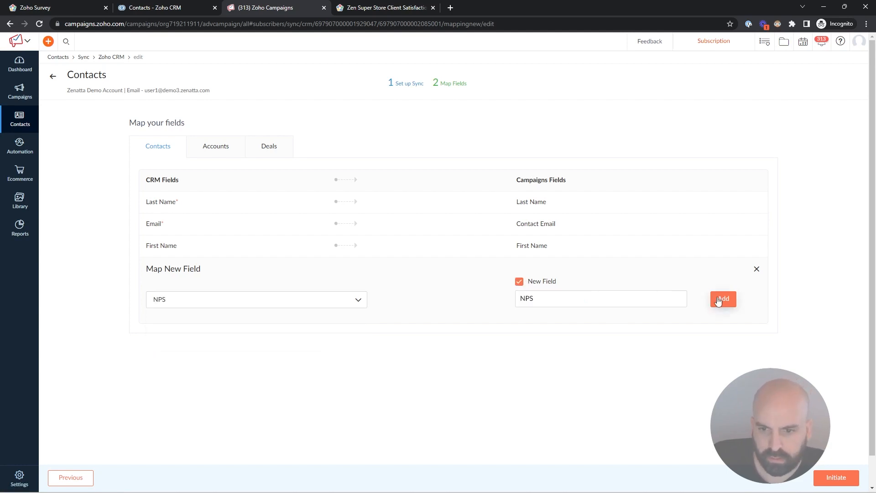
left_click(724, 299)
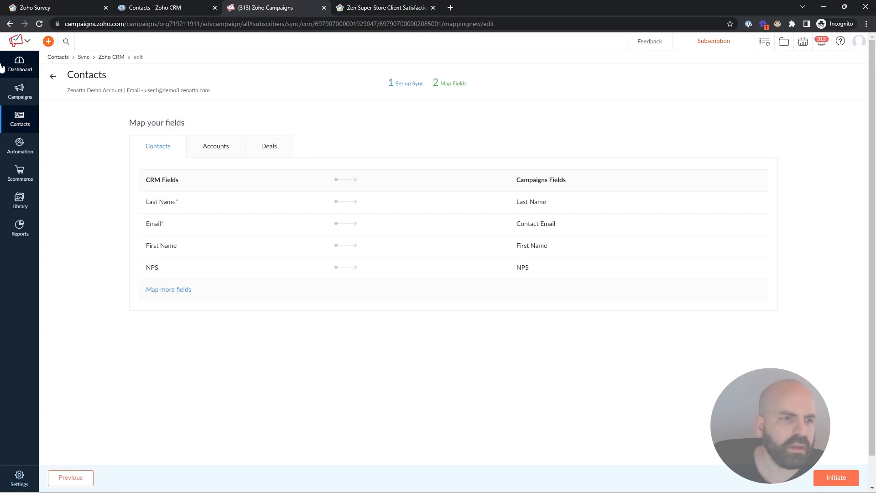
mouse_move(20, 119)
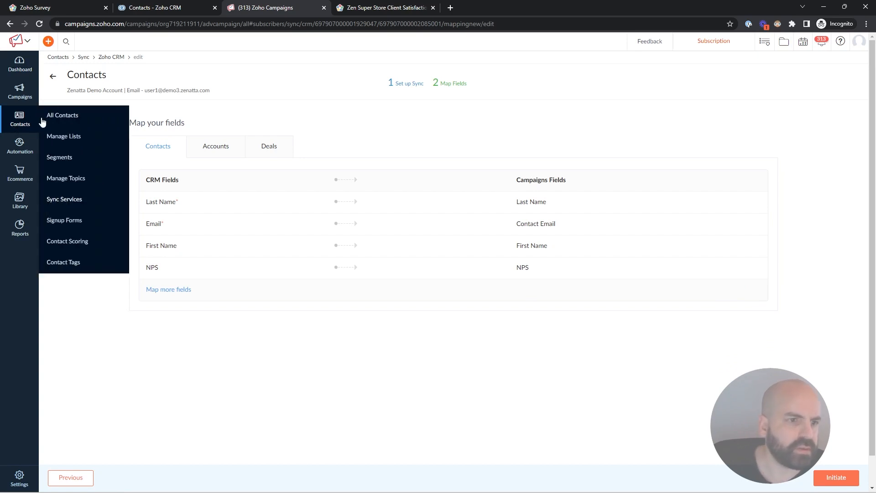
left_click(73, 157)
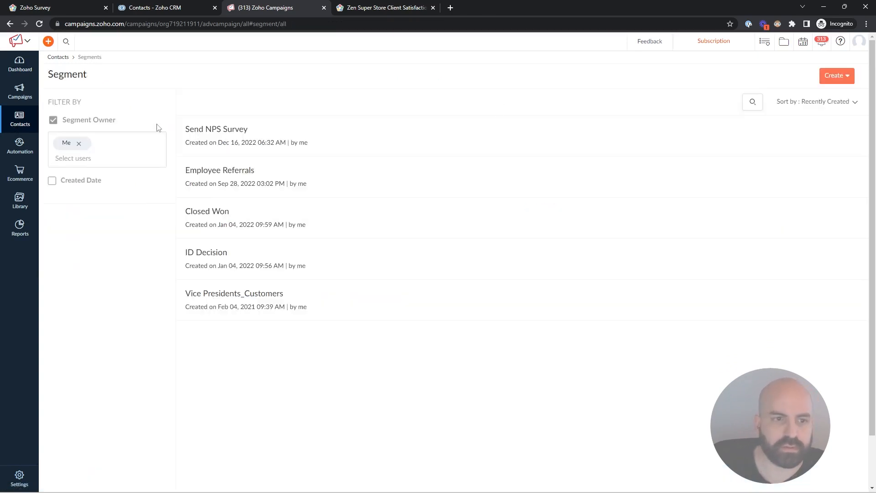
left_click(13, 22)
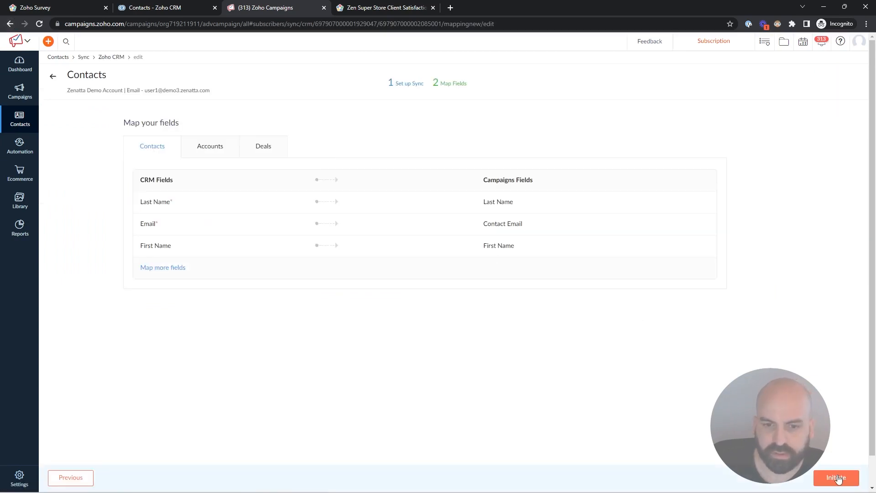
Step: Map the CRM's NPS field to the existing Campaigns NPS field and initiate the Contacts sync
left_click(172, 267)
left_click(187, 304)
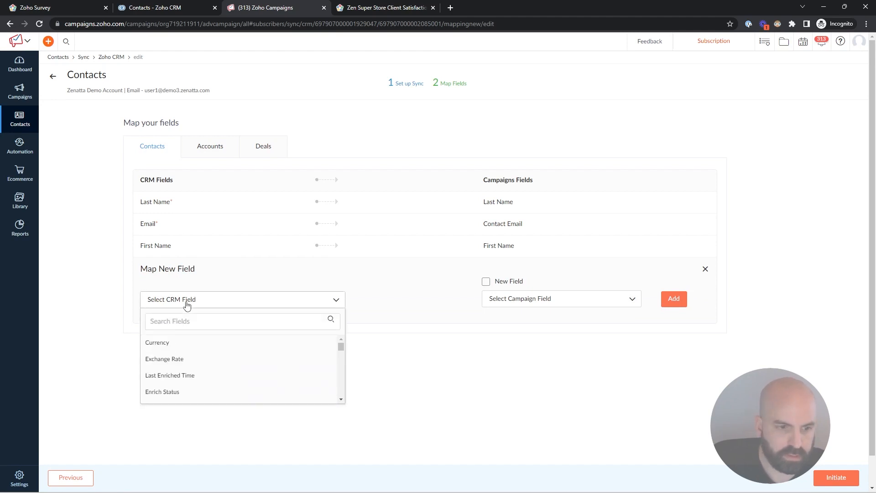
left_click(188, 320)
type("nps")
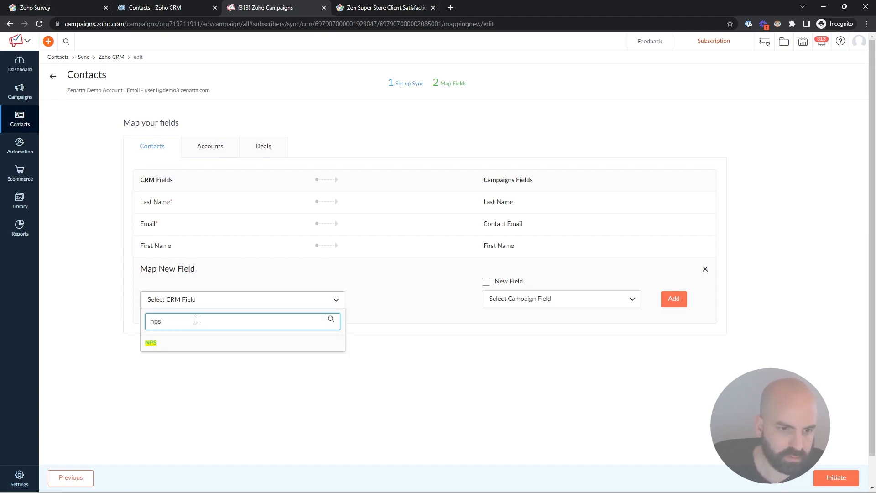
left_click(233, 347)
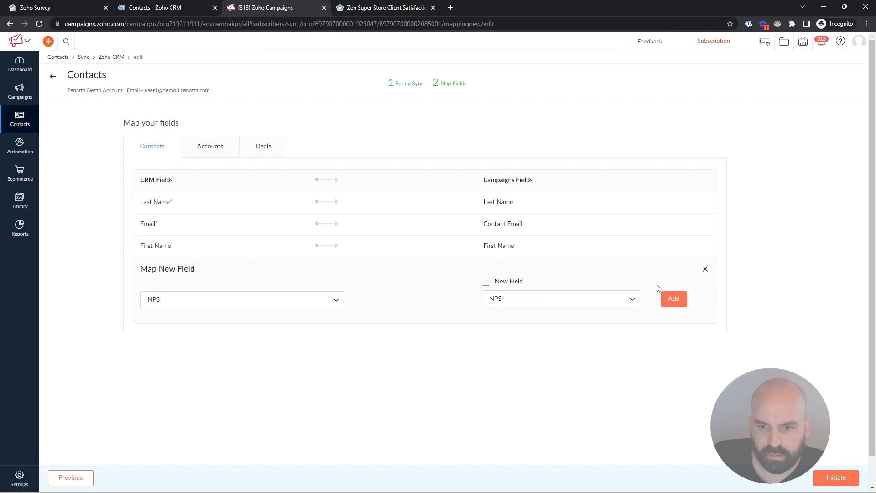
left_click(674, 299)
left_click(831, 478)
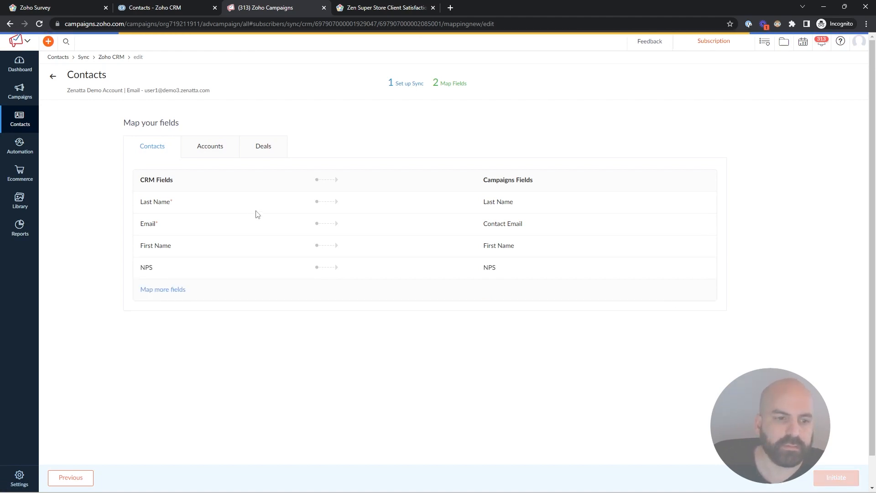
Step: Start a new contact segment and name it Promoter
mouse_move(20, 117)
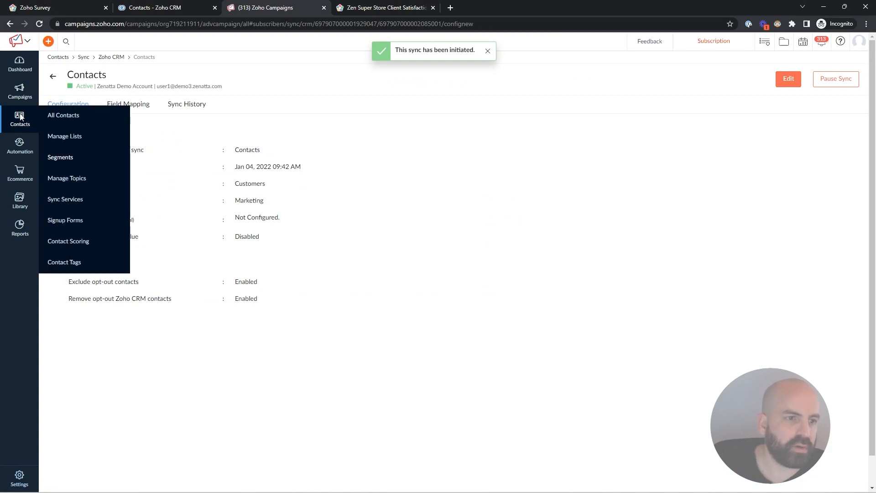
left_click(53, 152)
left_click(835, 75)
left_click(826, 95)
left_click(169, 111)
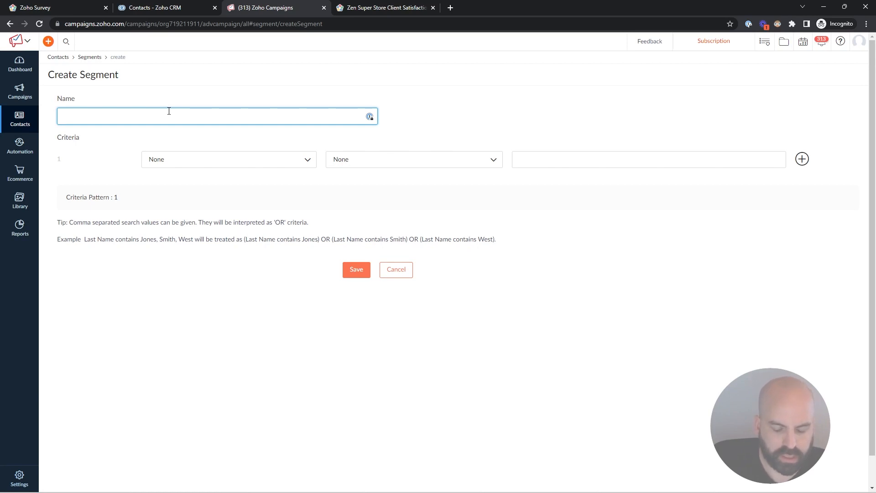
Step: Find the NPS custom field and choose it as the segment's first criterion field
left_click(308, 158)
type("nps")
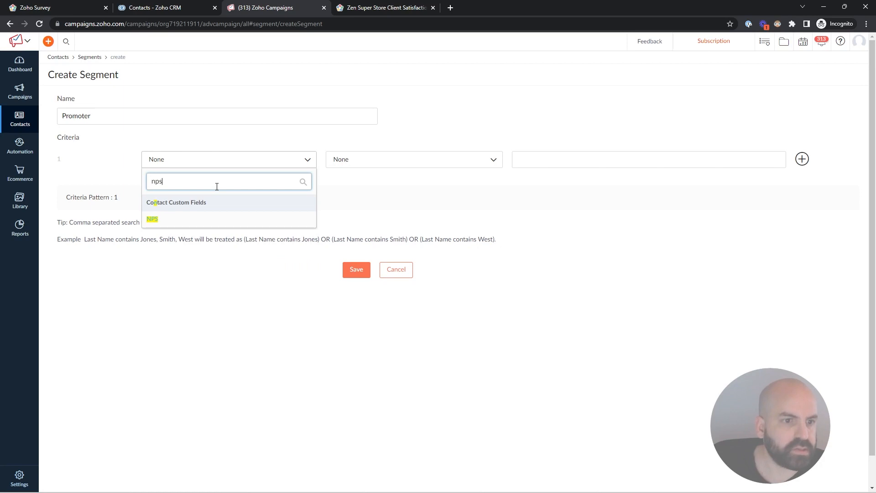
left_click(252, 234)
left_click(223, 167)
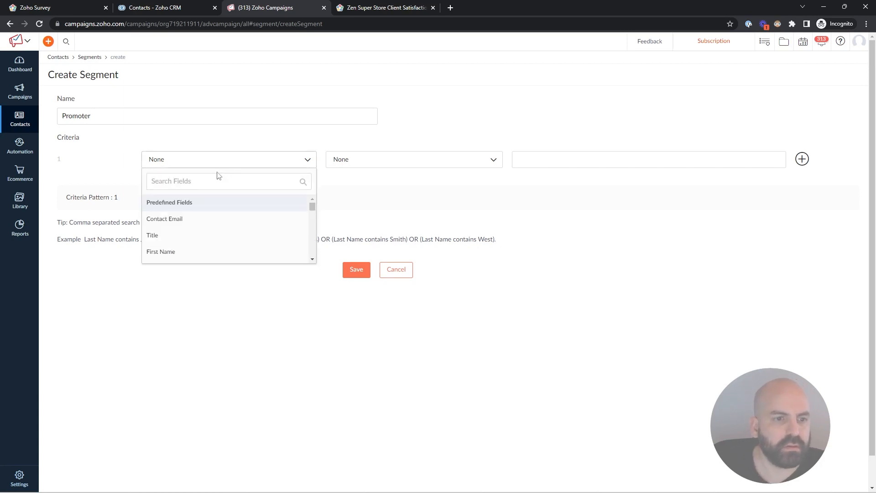
type("nps")
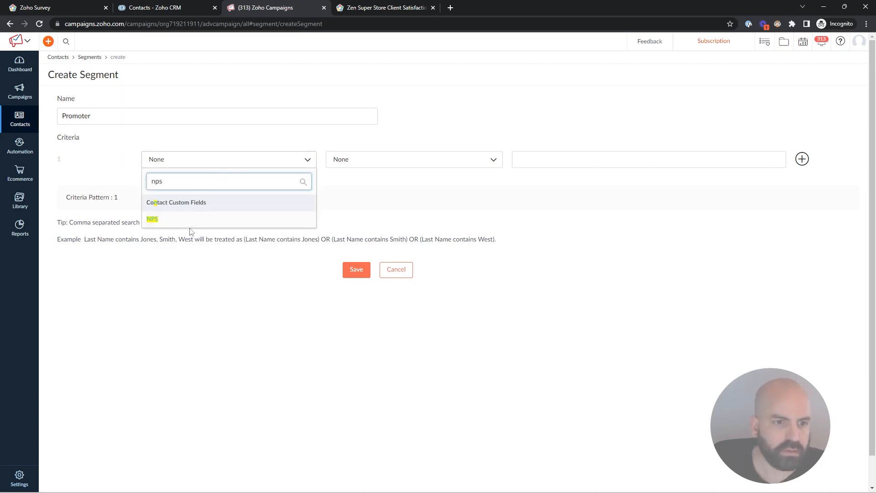
left_click(186, 219)
left_click(229, 165)
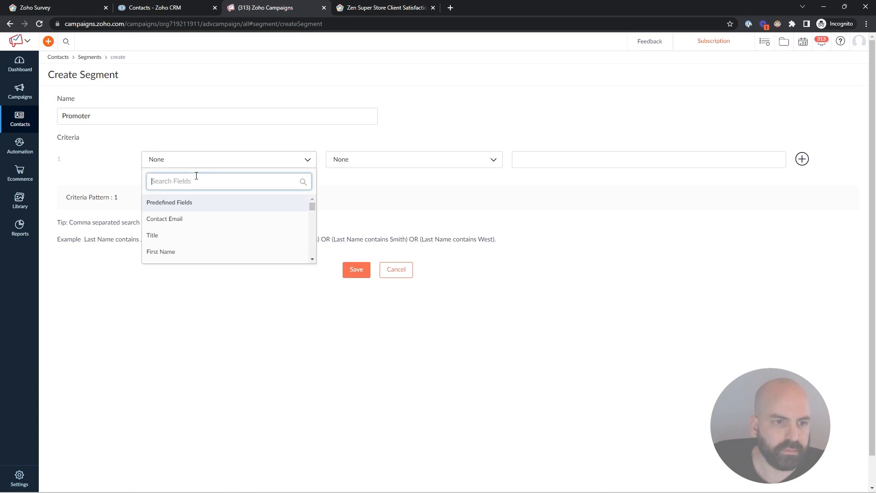
type("nps")
left_click(224, 225)
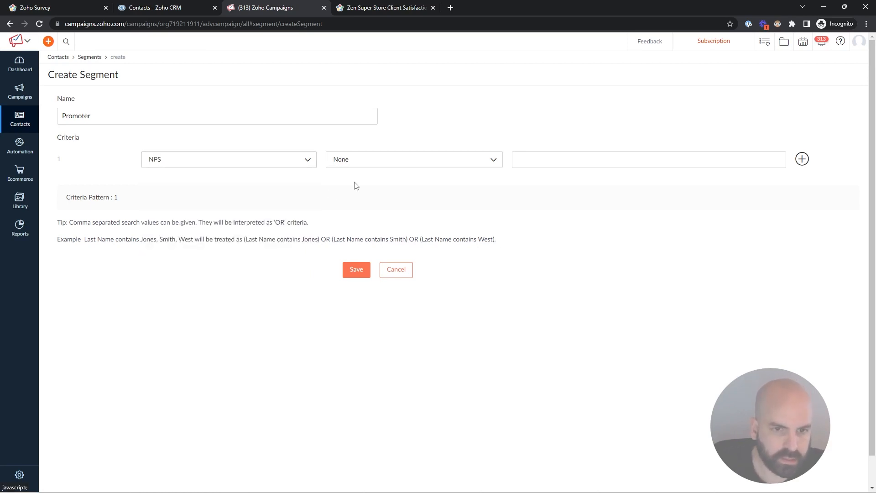
Step: Complete the criterion as NPS is Promoter and save the segment
left_click(379, 161)
left_click(365, 177)
left_click(566, 166)
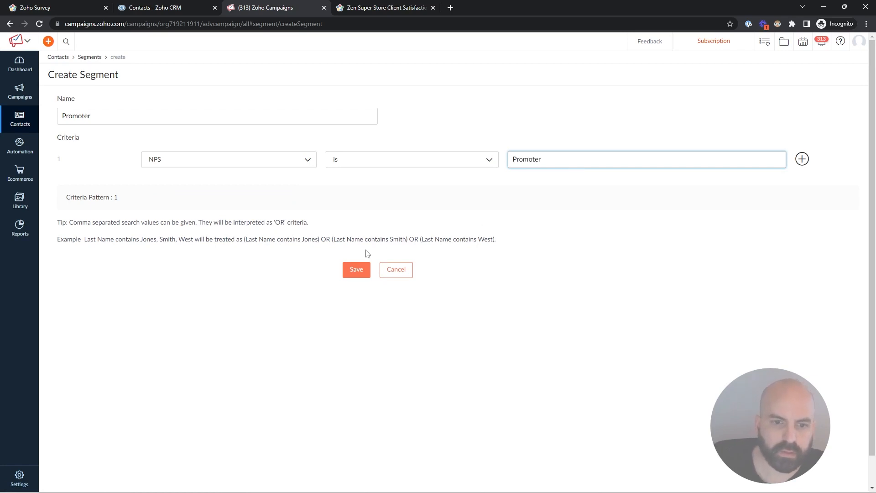
type("Promoter")
left_click(356, 270)
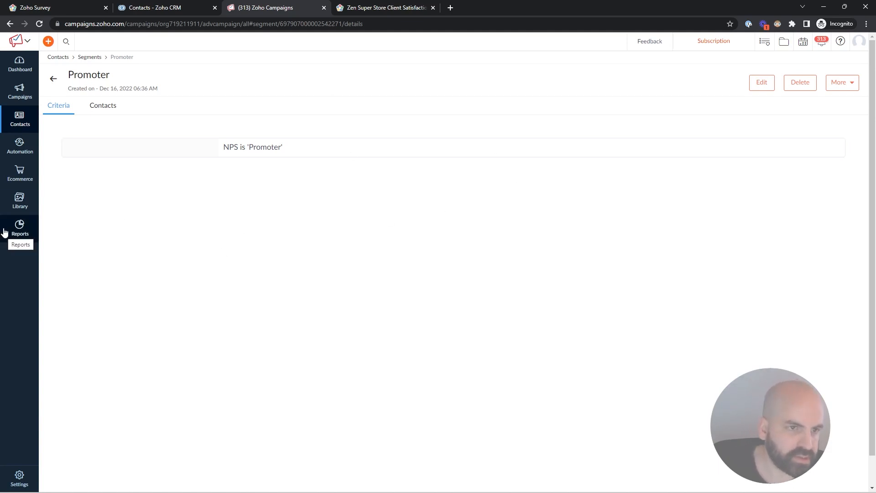
Step: Glance at the Zoho Survey and Zoho CRM pages, and open the automation workflow list in Zoho Campaigns
left_click(39, 5)
left_click(177, 6)
left_click(296, 3)
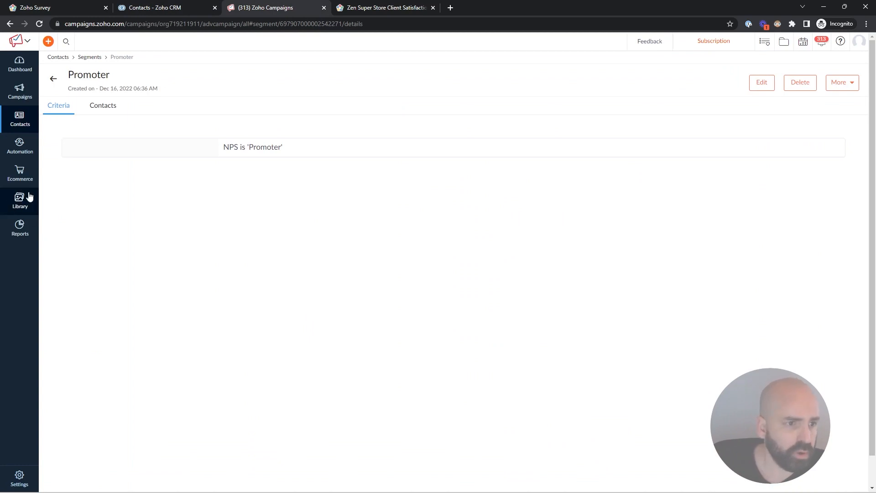
mouse_move(15, 154)
left_click(50, 163)
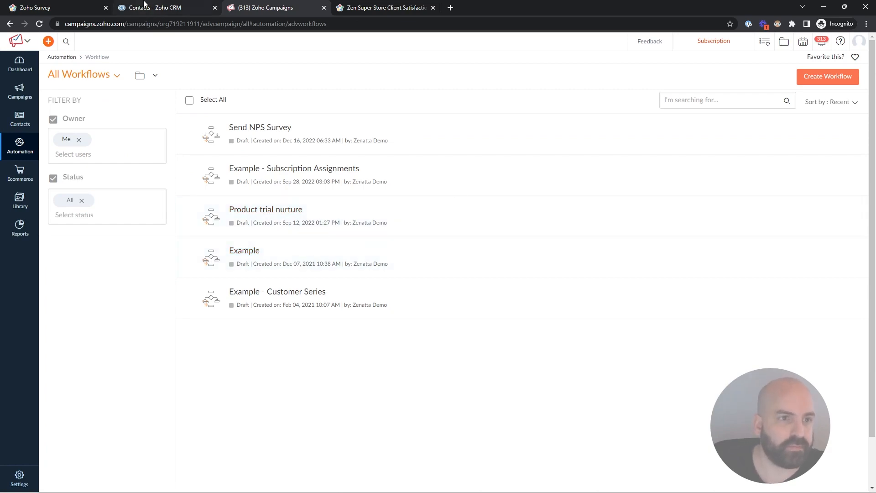
Step: In Zoho Survey, review the survey's response triggers and open a new trigger email to examine its options
left_click(50, 8)
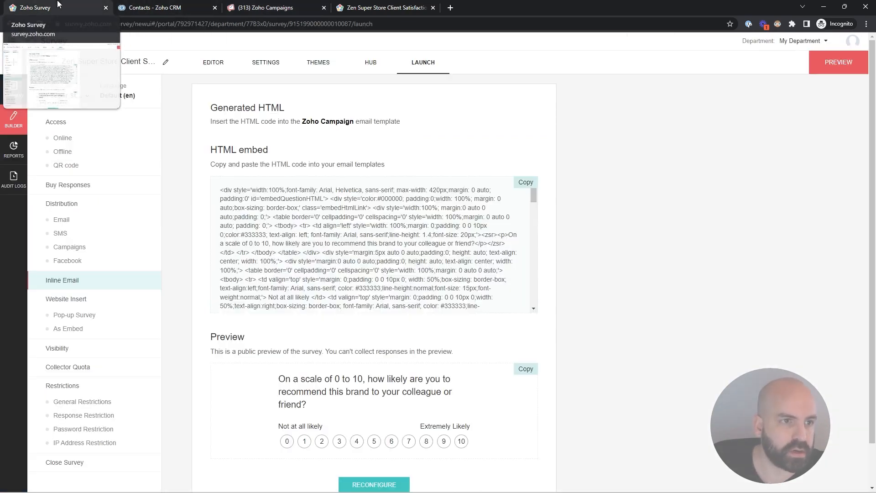
left_click(351, 67)
left_click(369, 64)
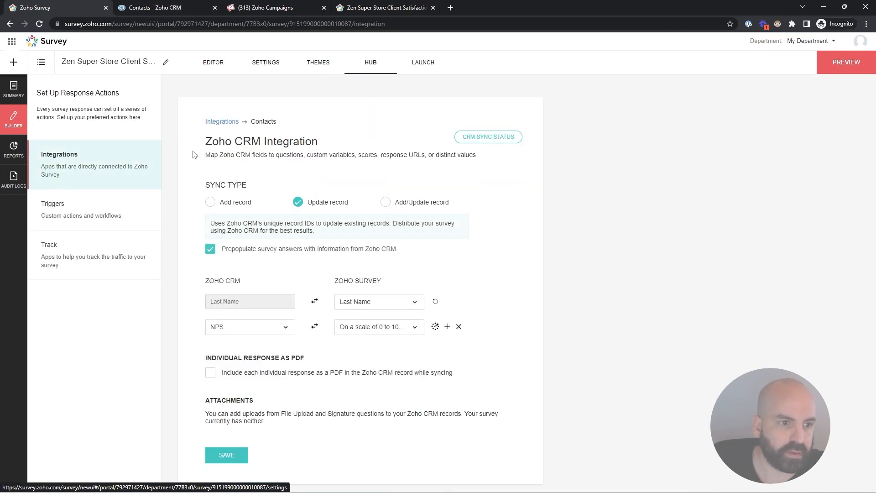
left_click(85, 212)
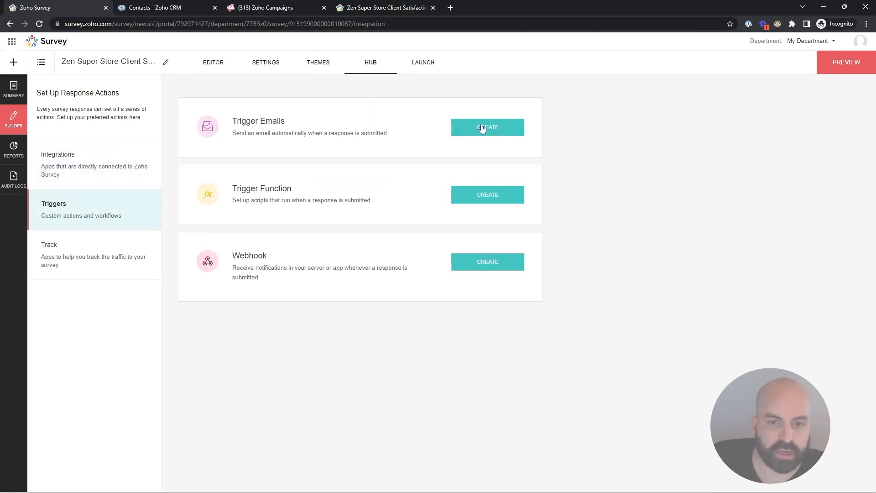
left_click(493, 136)
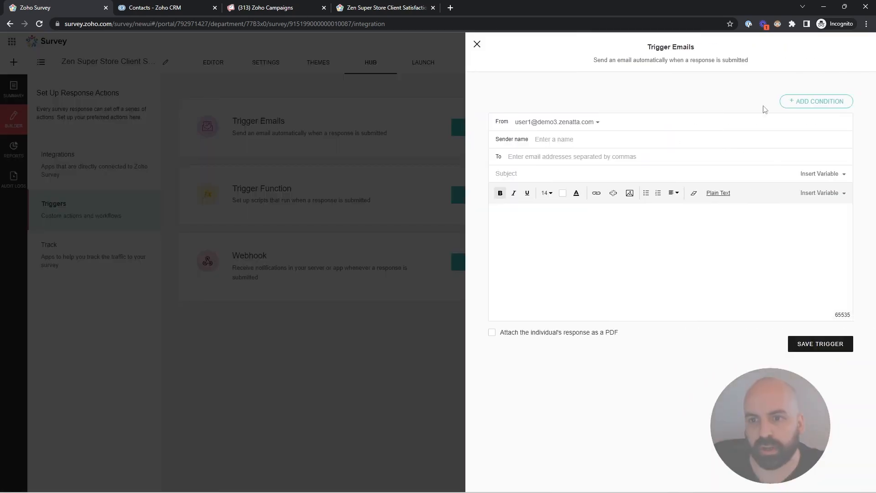
left_click(255, 7)
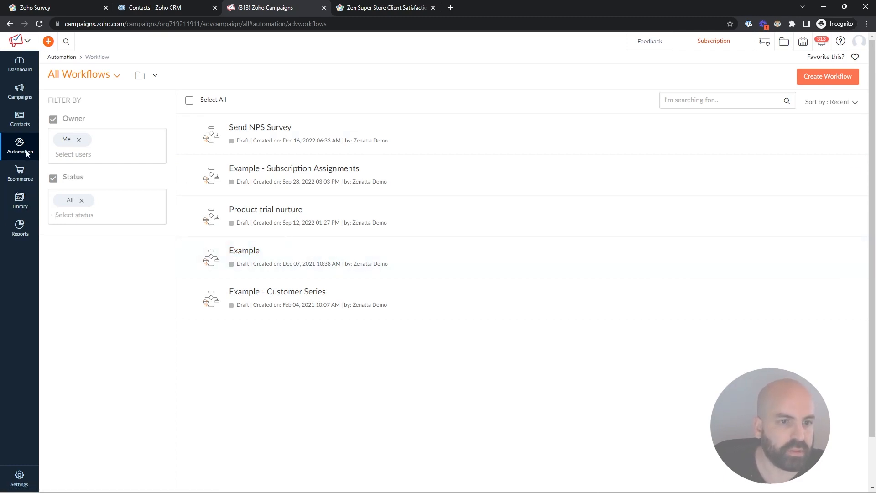
left_click(817, 78)
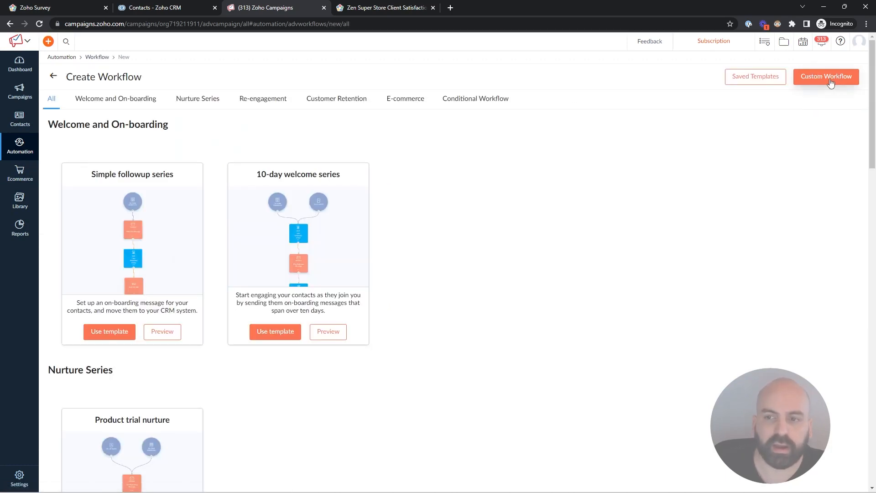
left_click(829, 79)
left_click(415, 86)
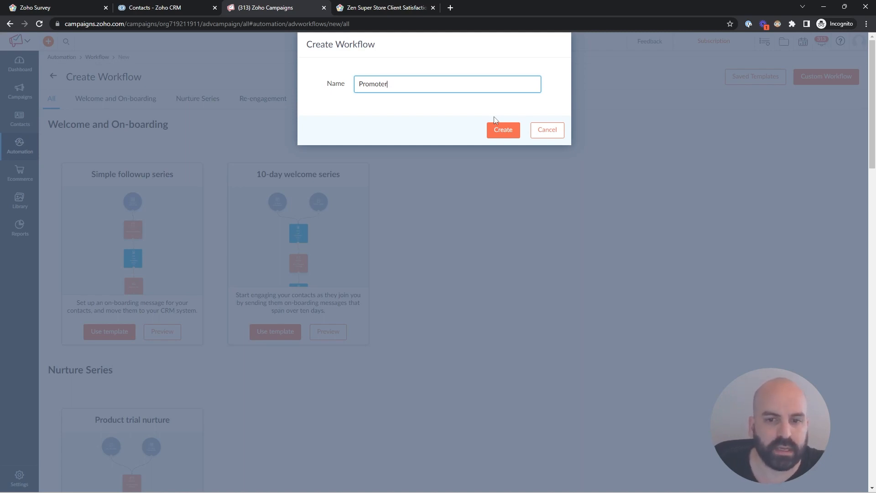
left_click(547, 130)
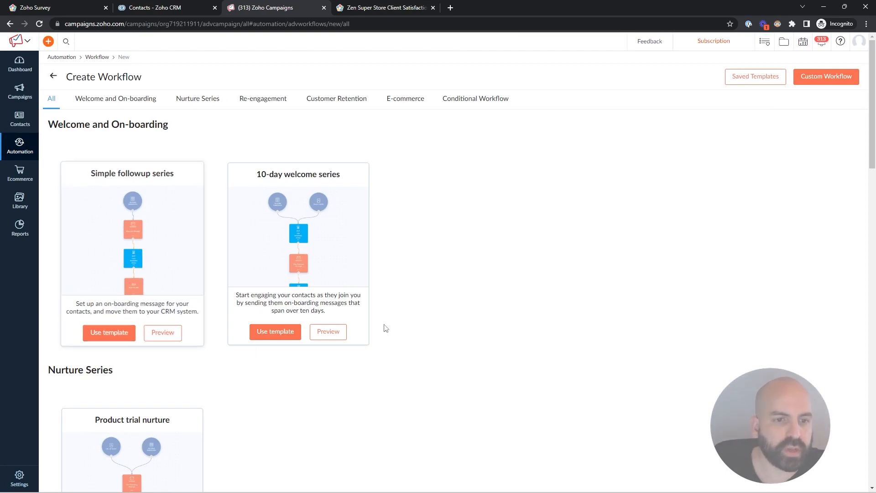